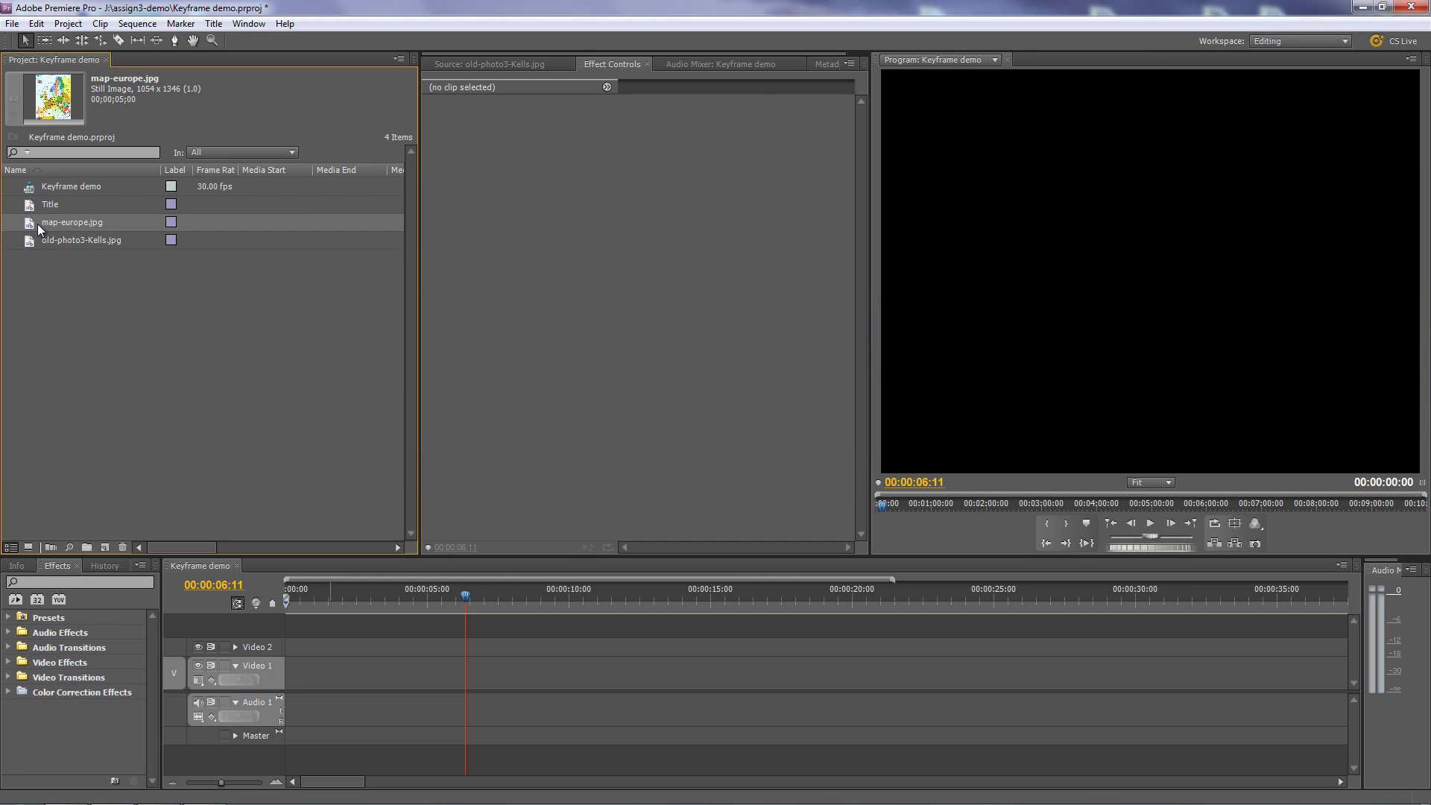
- Place map-europe.jpg at the start of the Video 1 track and extend the clip to about 15 seconds
{"action": "left_click", "coordinate": [30, 243]}
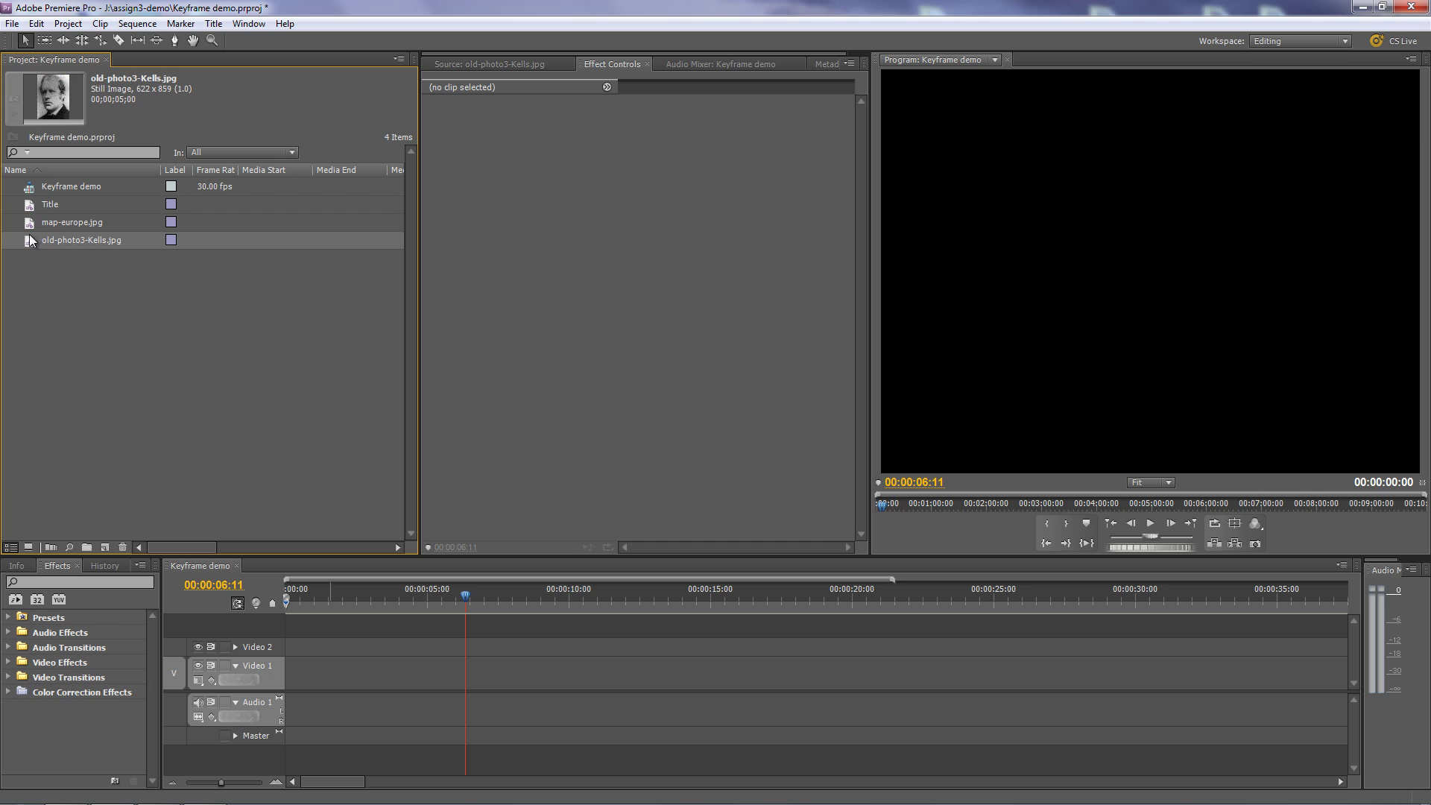
{"action": "left_click", "coordinate": [28, 226]}
{"action": "left_click_drag", "start_coordinate": [29, 227], "coordinate": [290, 679]}
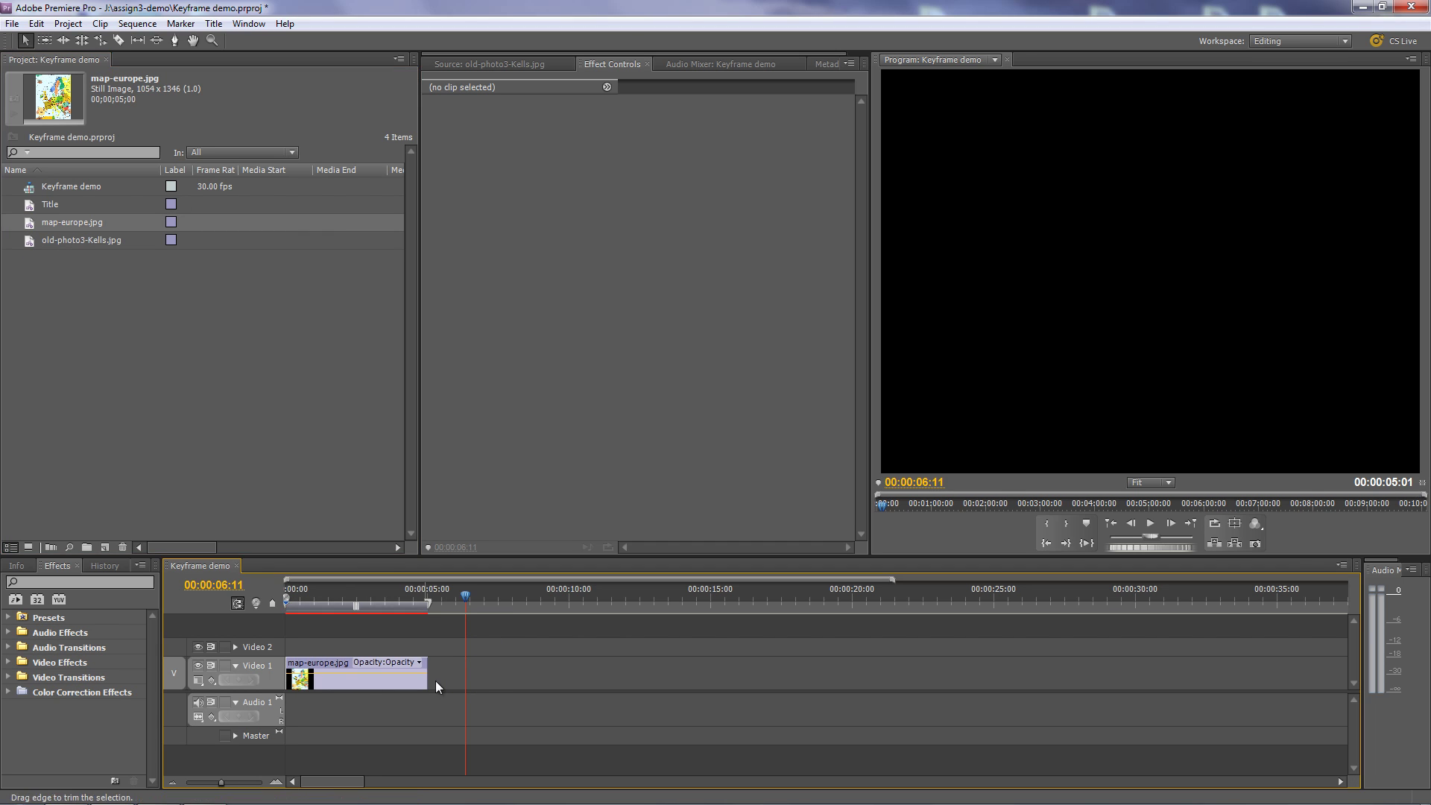
{"action": "left_click_drag", "start_coordinate": [427, 675], "coordinate": [712, 679]}
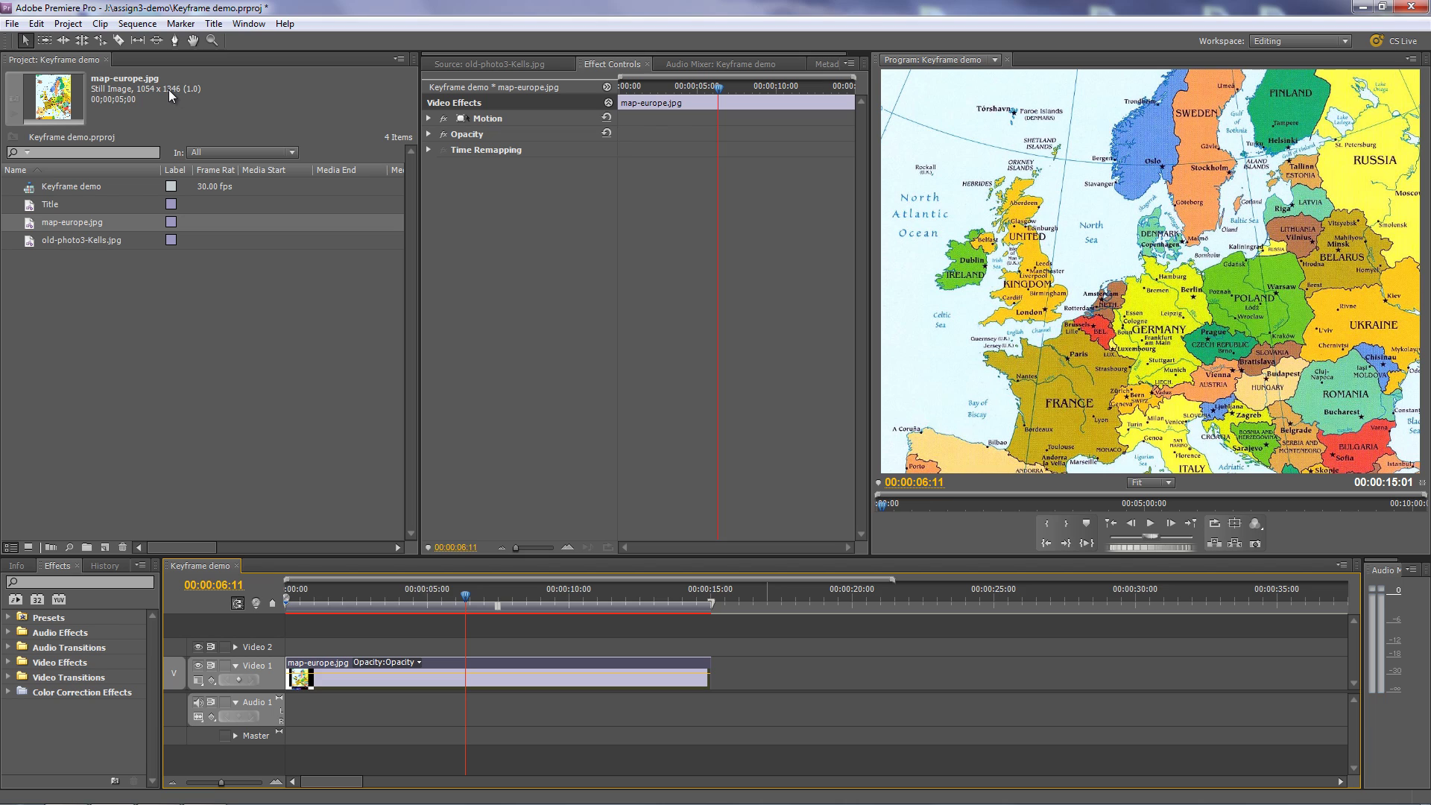
- Set the program preview magnification to 25% and move the map down in the frame so Iceland and Scandinavia come into view
{"action": "left_click", "coordinate": [1168, 481]}
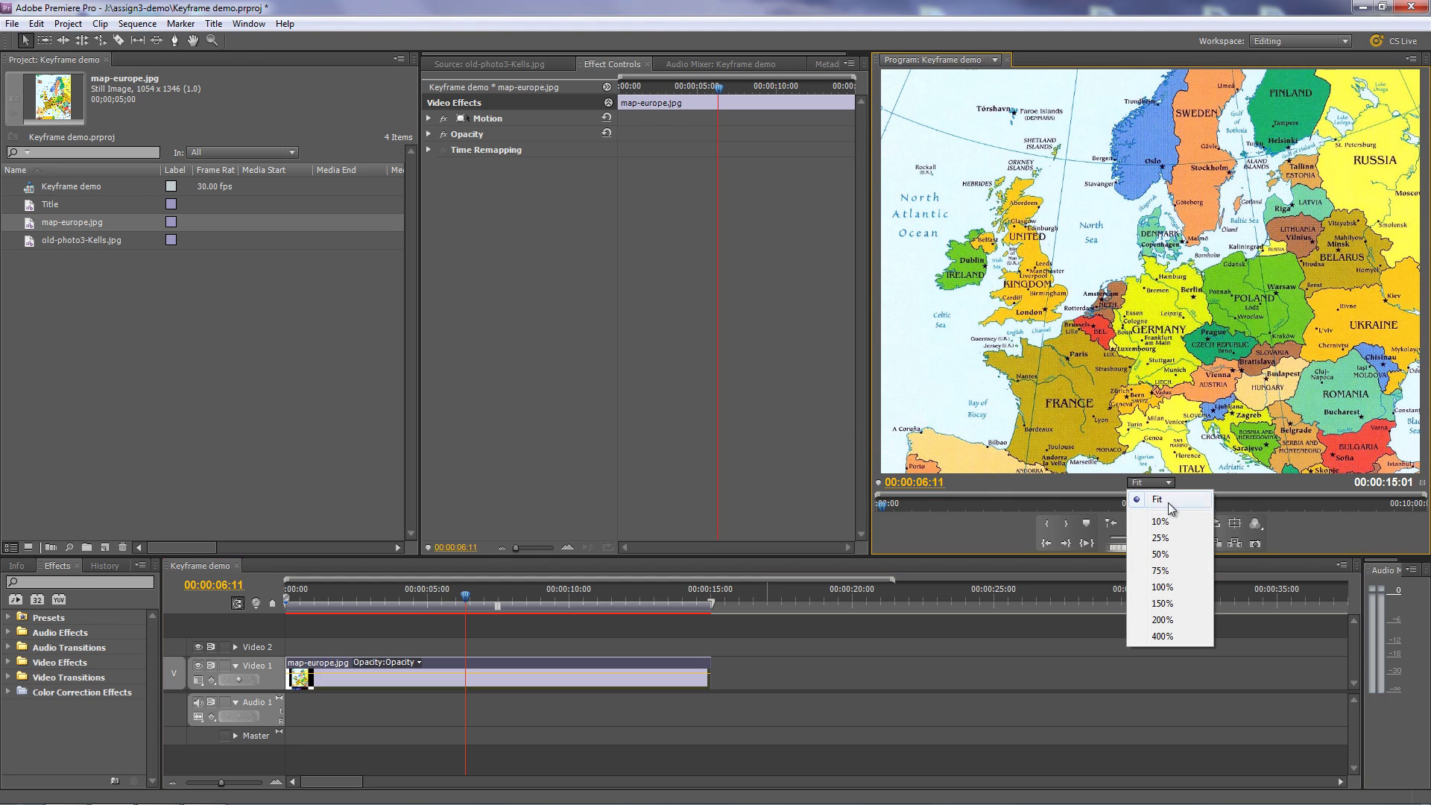
{"action": "left_click", "coordinate": [1167, 538]}
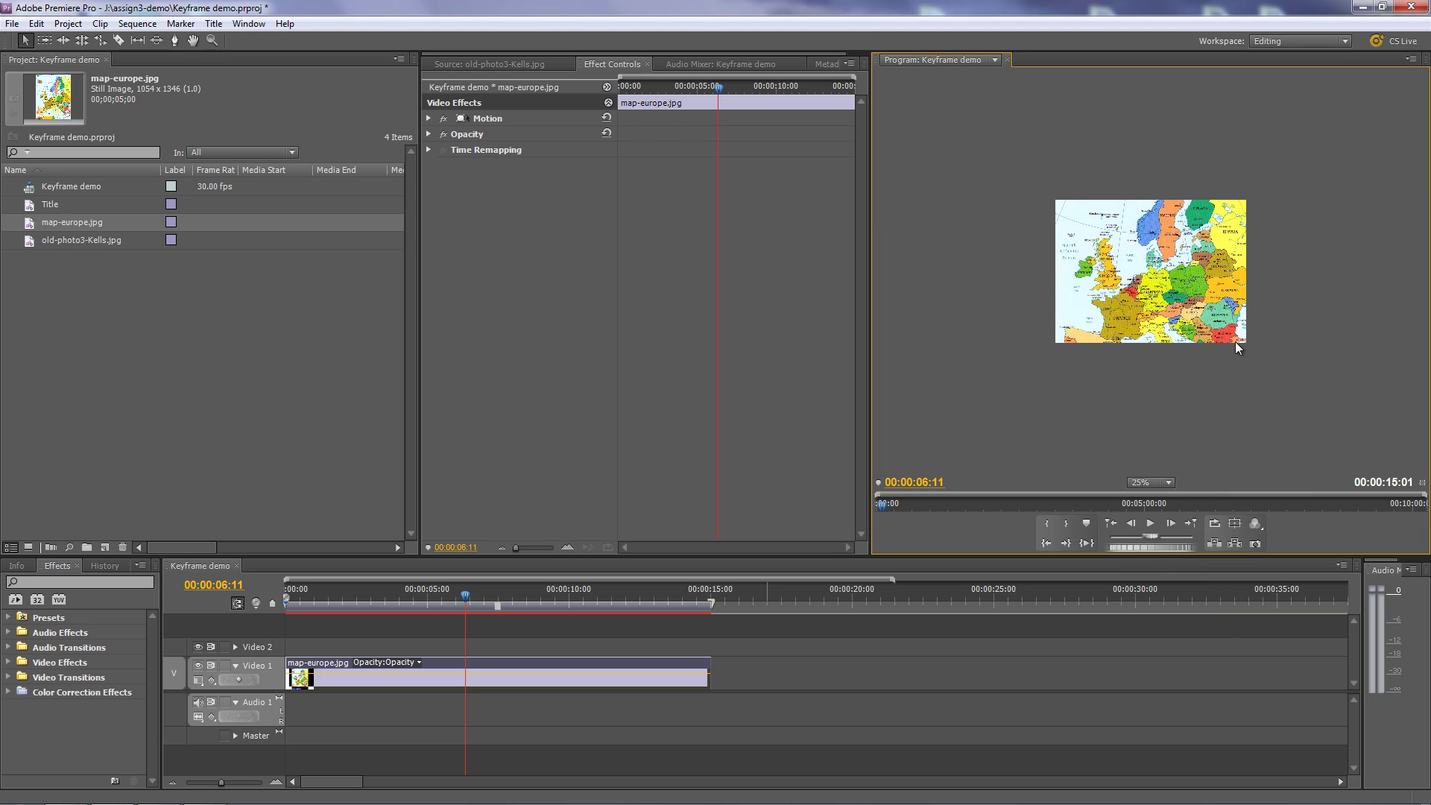
{"action": "double_click", "coordinate": [1134, 242]}
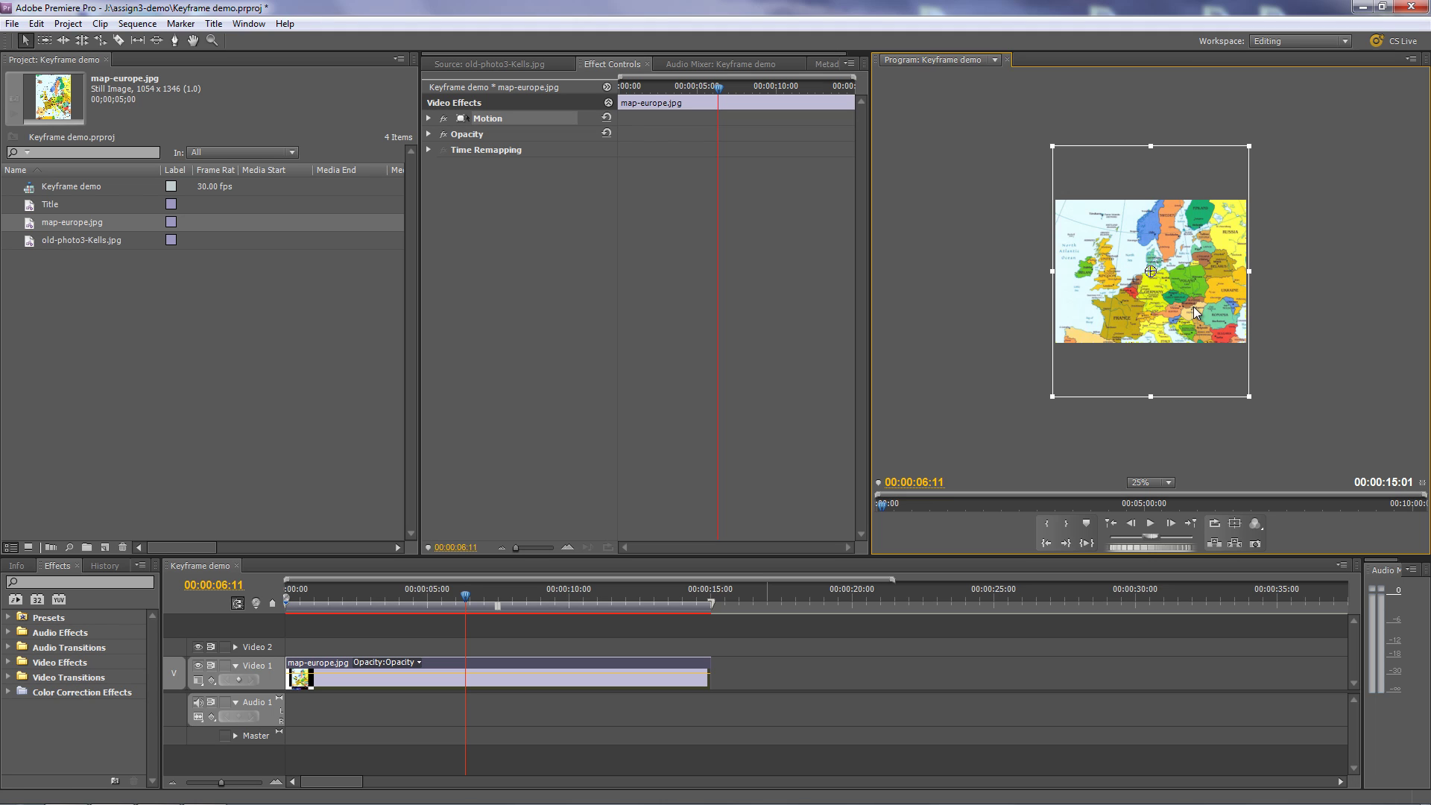
{"action": "mouse_move", "coordinate": [1192, 309]}
{"action": "left_mouse_down"}
{"action": "mouse_move", "coordinate": [1191, 270]}
{"action": "mouse_move", "coordinate": [1194, 340]}
{"action": "mouse_move", "coordinate": [1195, 313]}
{"action": "left_mouse_up"}
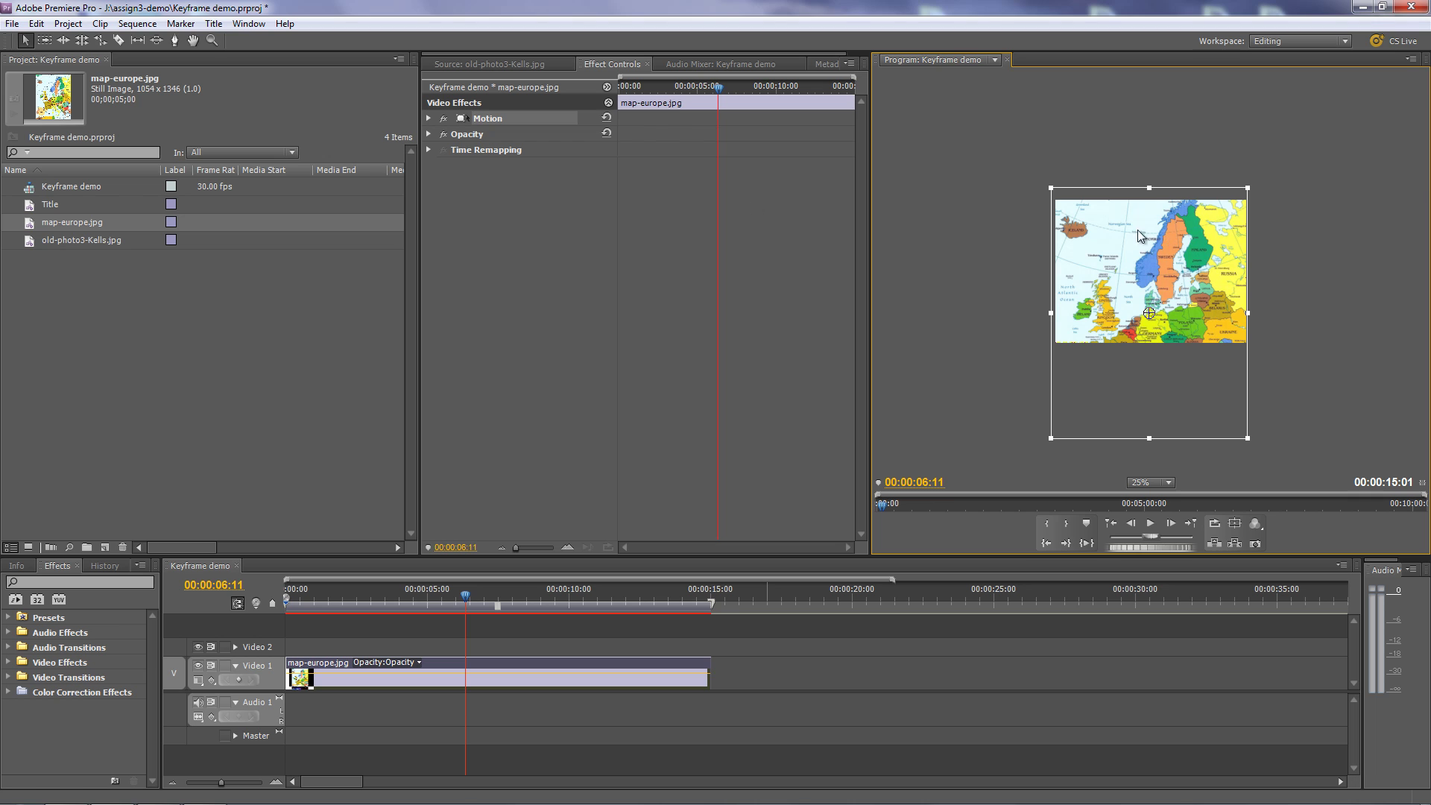
- Place old-photo3-Kells.jpg at the start of the Video 2 track and extend it to match the map clip's end
{"action": "double_click", "coordinate": [34, 223]}
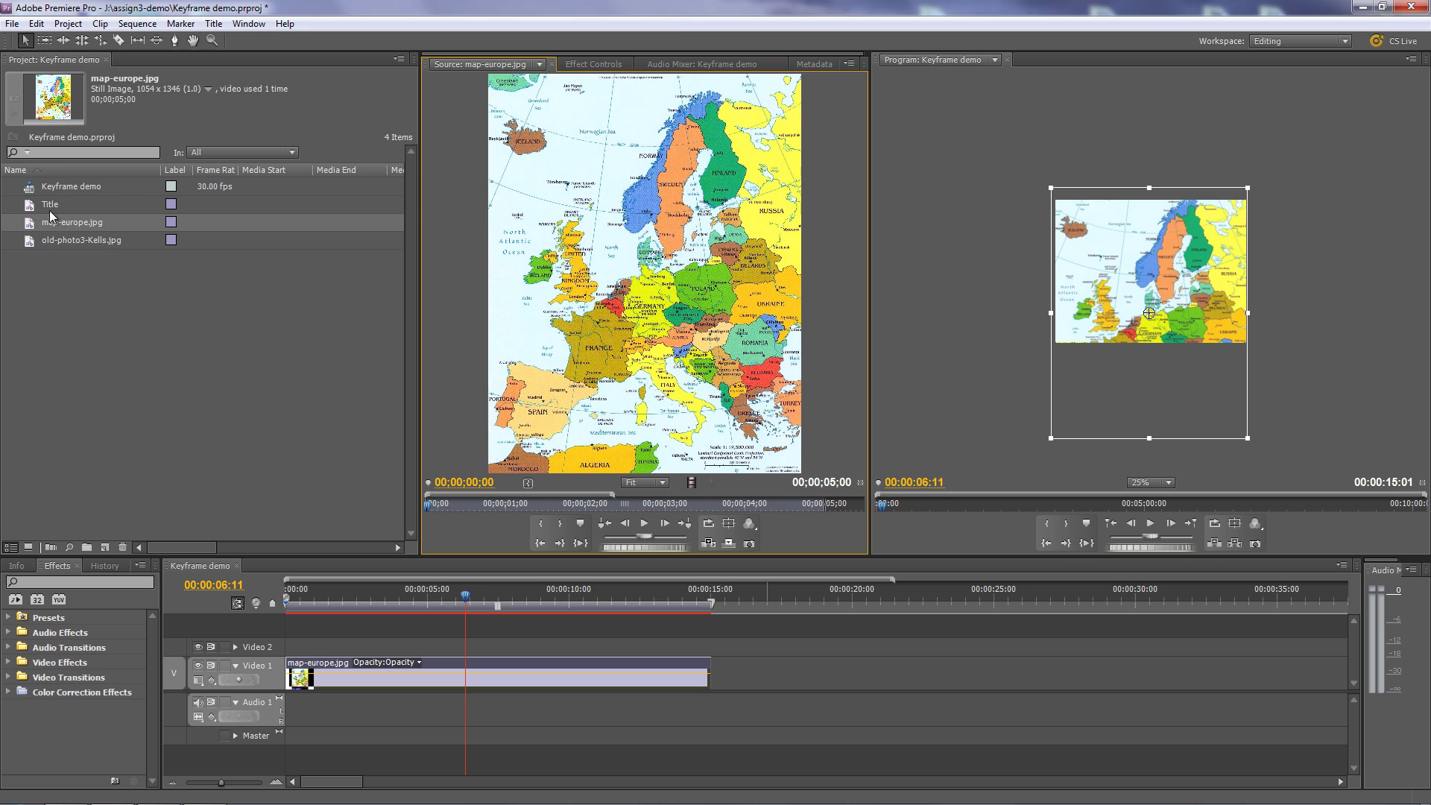
{"action": "double_click", "coordinate": [33, 240]}
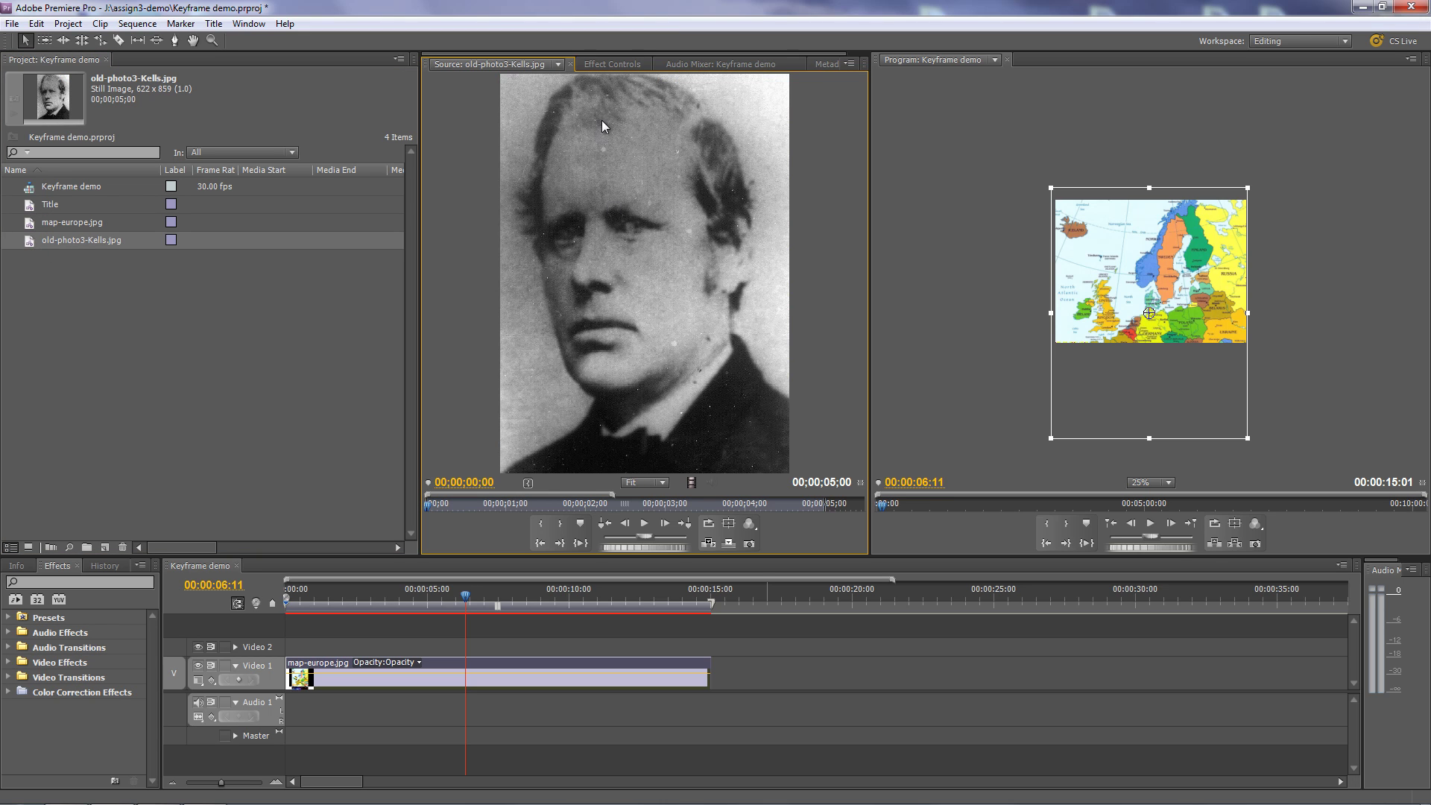
{"action": "left_click_drag", "start_coordinate": [30, 248], "coordinate": [292, 655]}
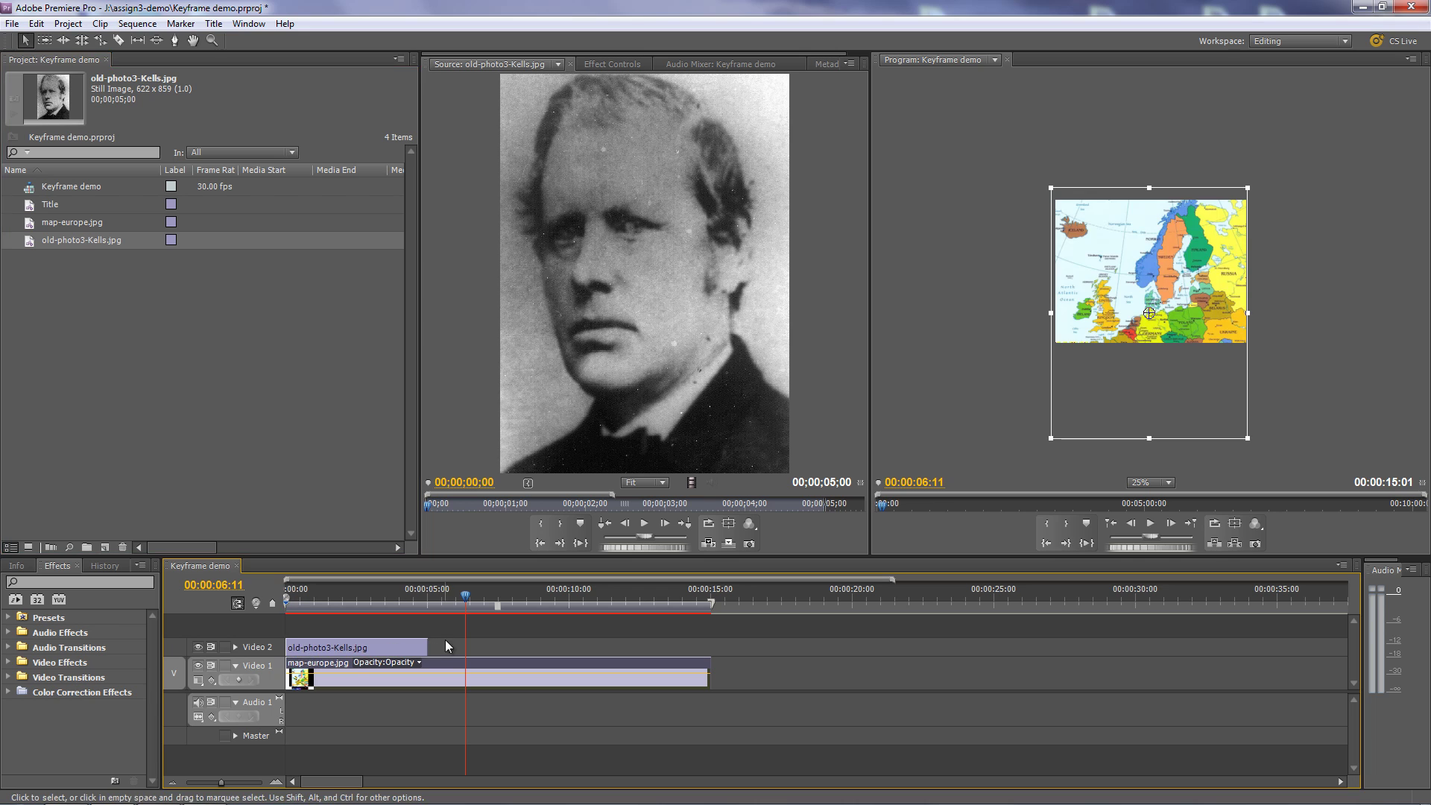
{"action": "left_click_drag", "start_coordinate": [428, 647], "coordinate": [710, 649]}
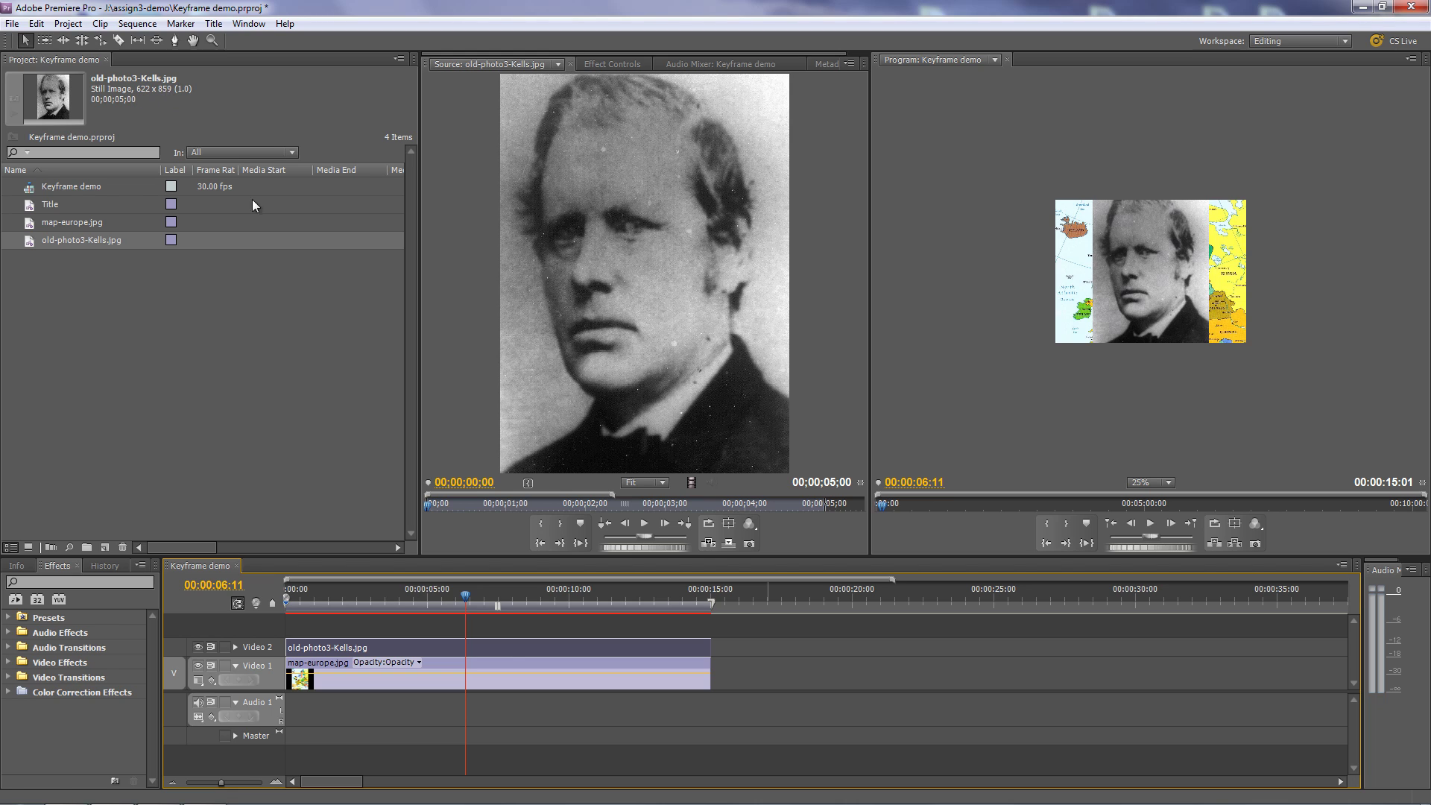
- Select the portrait photo in the program preview and set the preview magnification to Fit
{"action": "left_click", "coordinate": [1167, 240]}
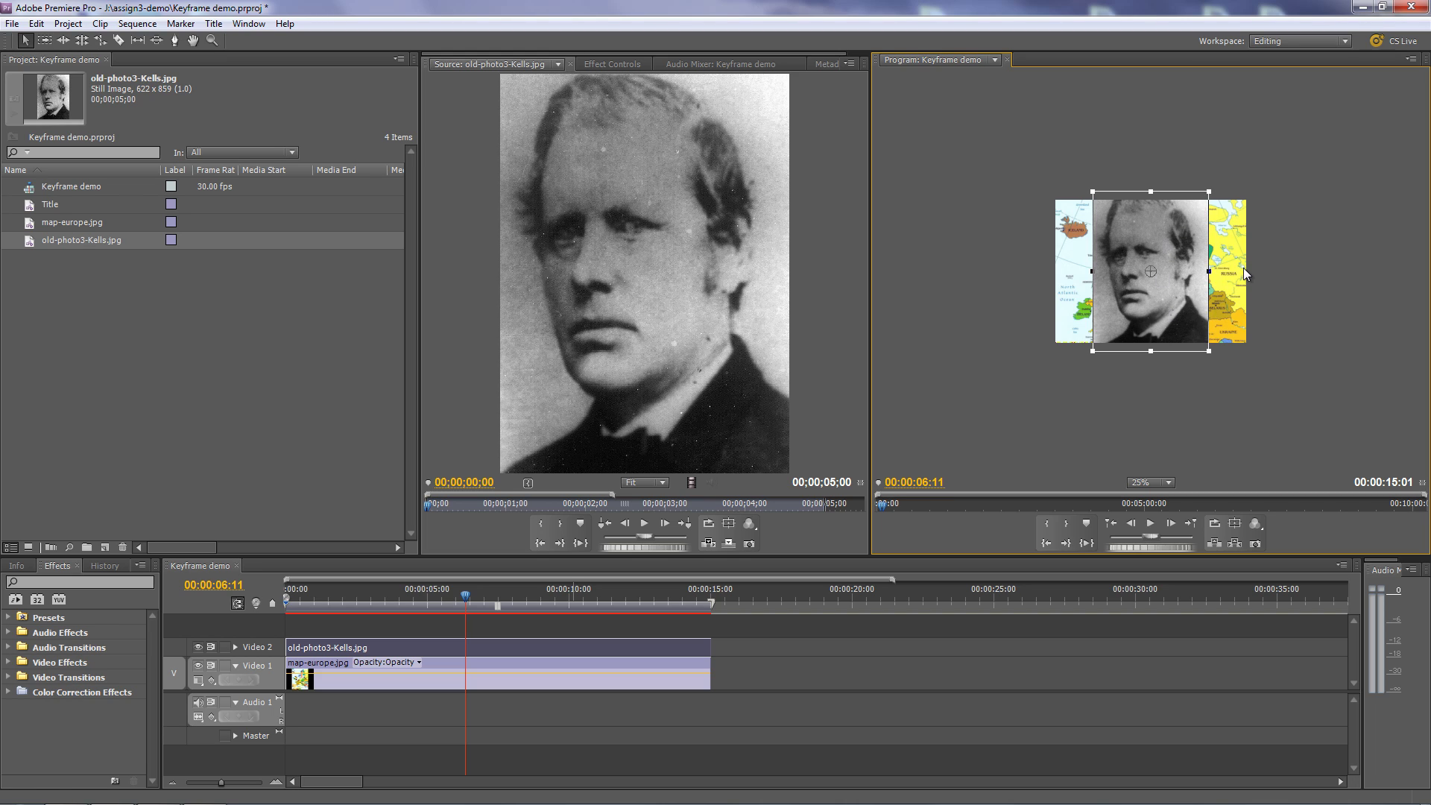
{"action": "left_click", "coordinate": [1170, 483]}
{"action": "left_click", "coordinate": [1172, 498]}
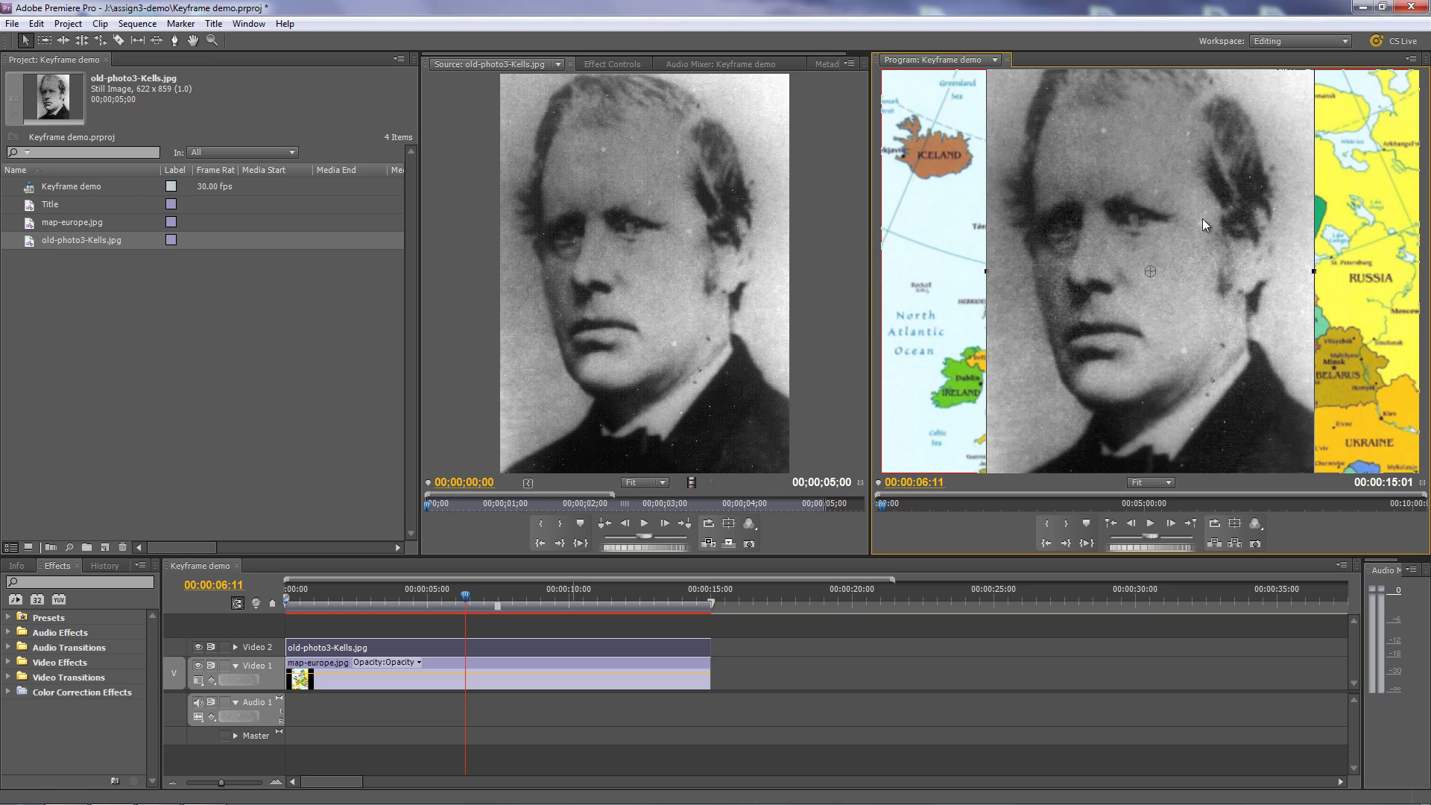
- Show the Motion settings of the old-photo3-Kells.jpg clip and scale the photo down uniformly to about 55.4
{"action": "left_click", "coordinate": [466, 645]}
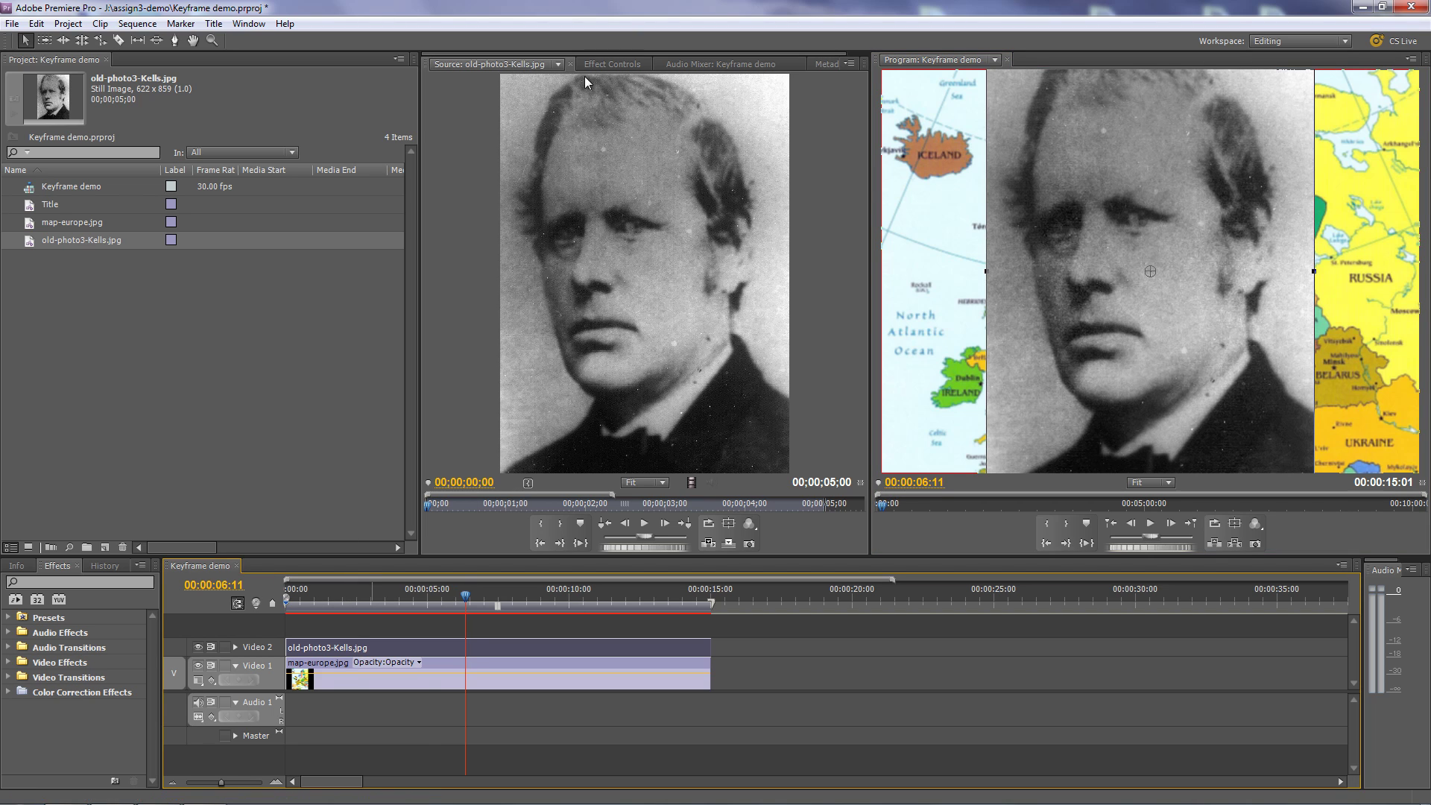
{"action": "left_click", "coordinate": [600, 65]}
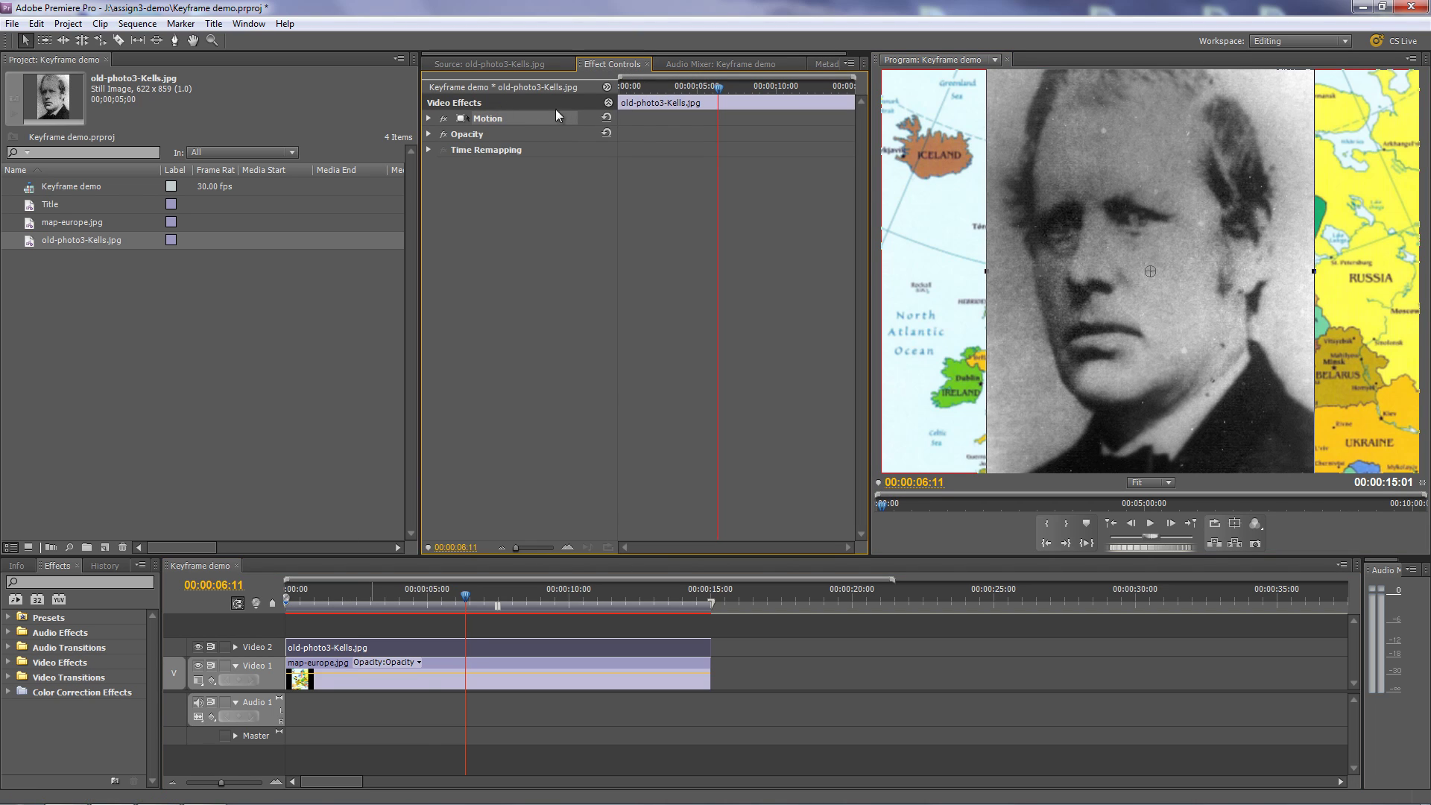
{"action": "left_click", "coordinate": [428, 118]}
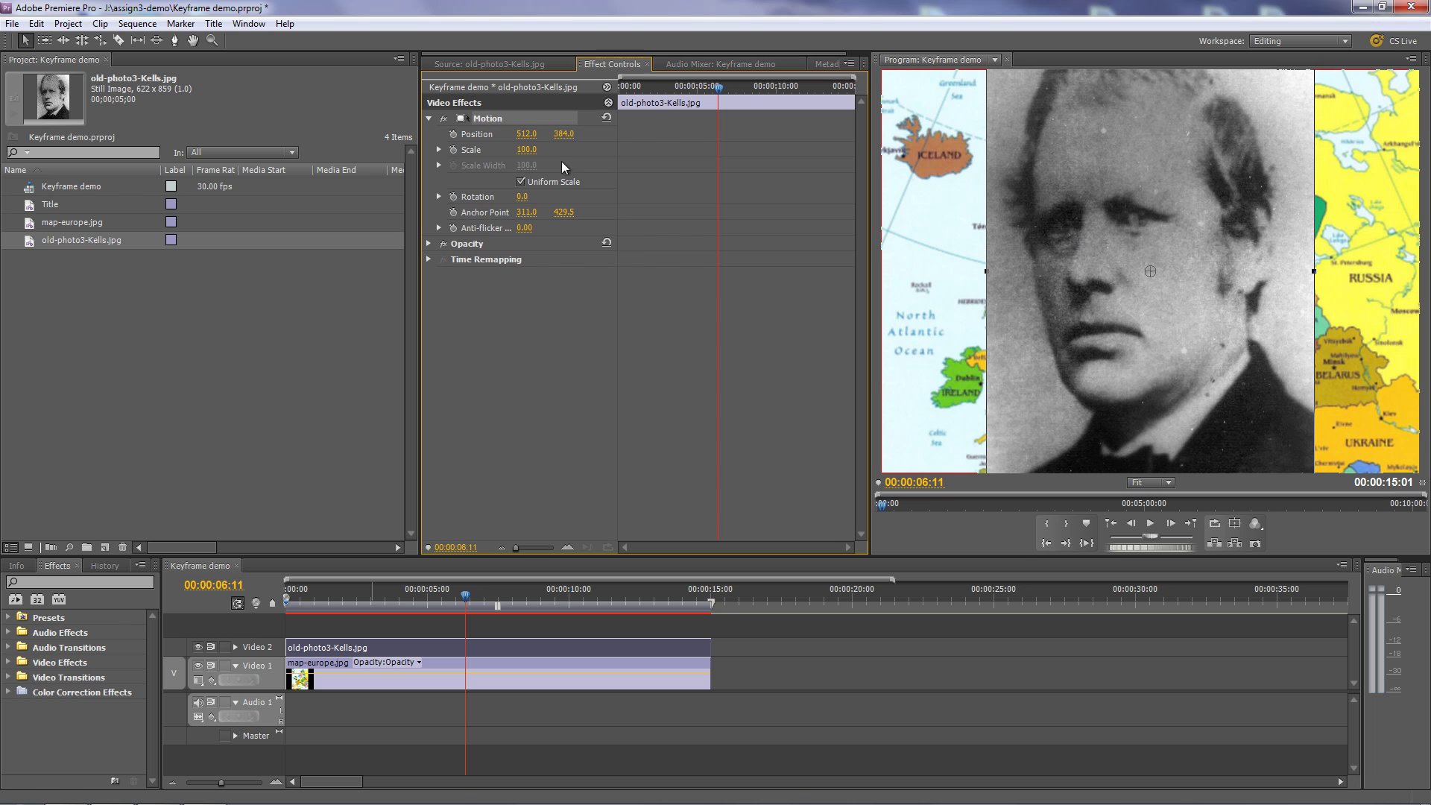
{"action": "left_click_drag", "start_coordinate": [526, 149], "coordinate": [499, 155]}
{"action": "left_click", "coordinate": [1284, 271]}
{"action": "left_click_drag", "start_coordinate": [1284, 271], "coordinate": [1253, 273]}
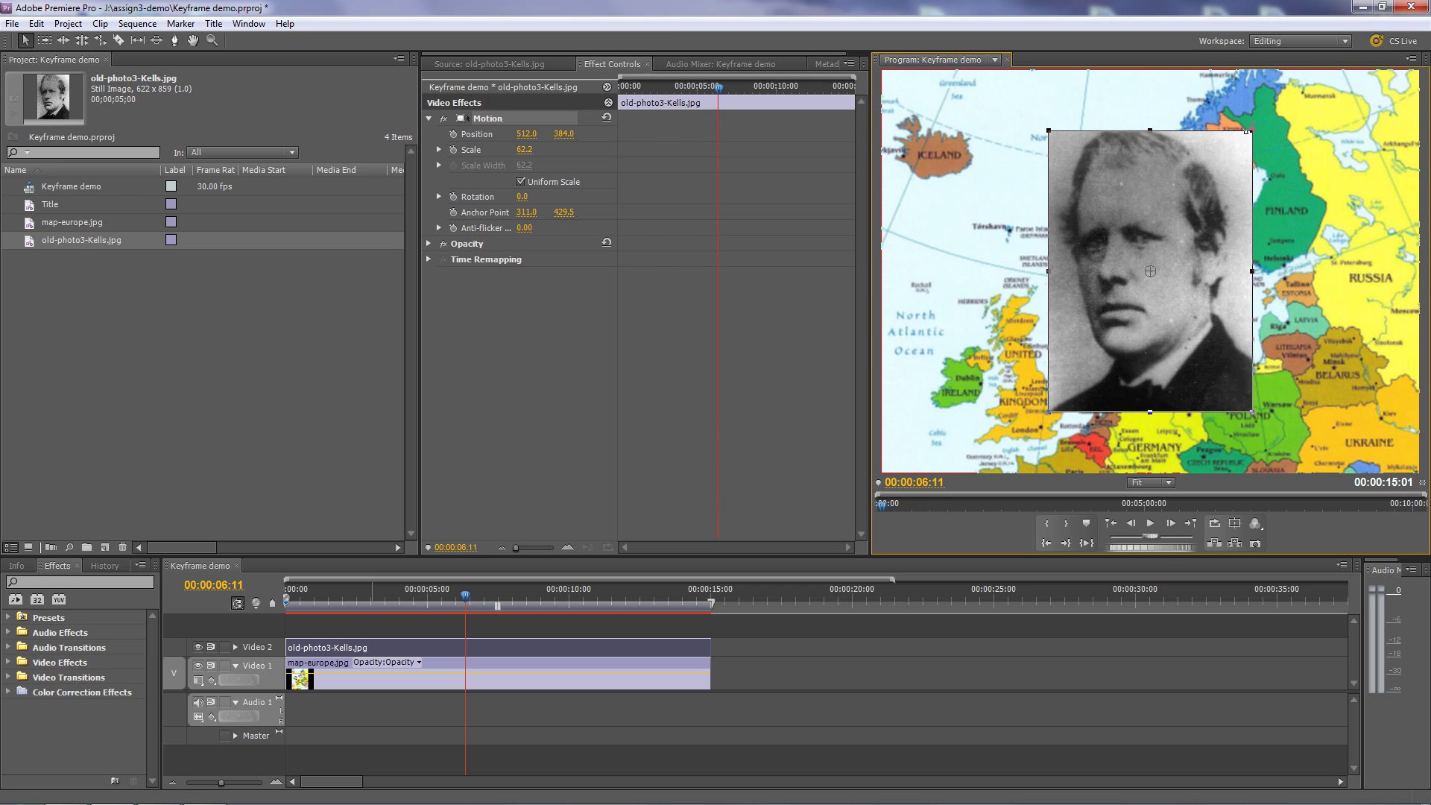
{"action": "left_click_drag", "start_coordinate": [1247, 132], "coordinate": [1240, 147]}
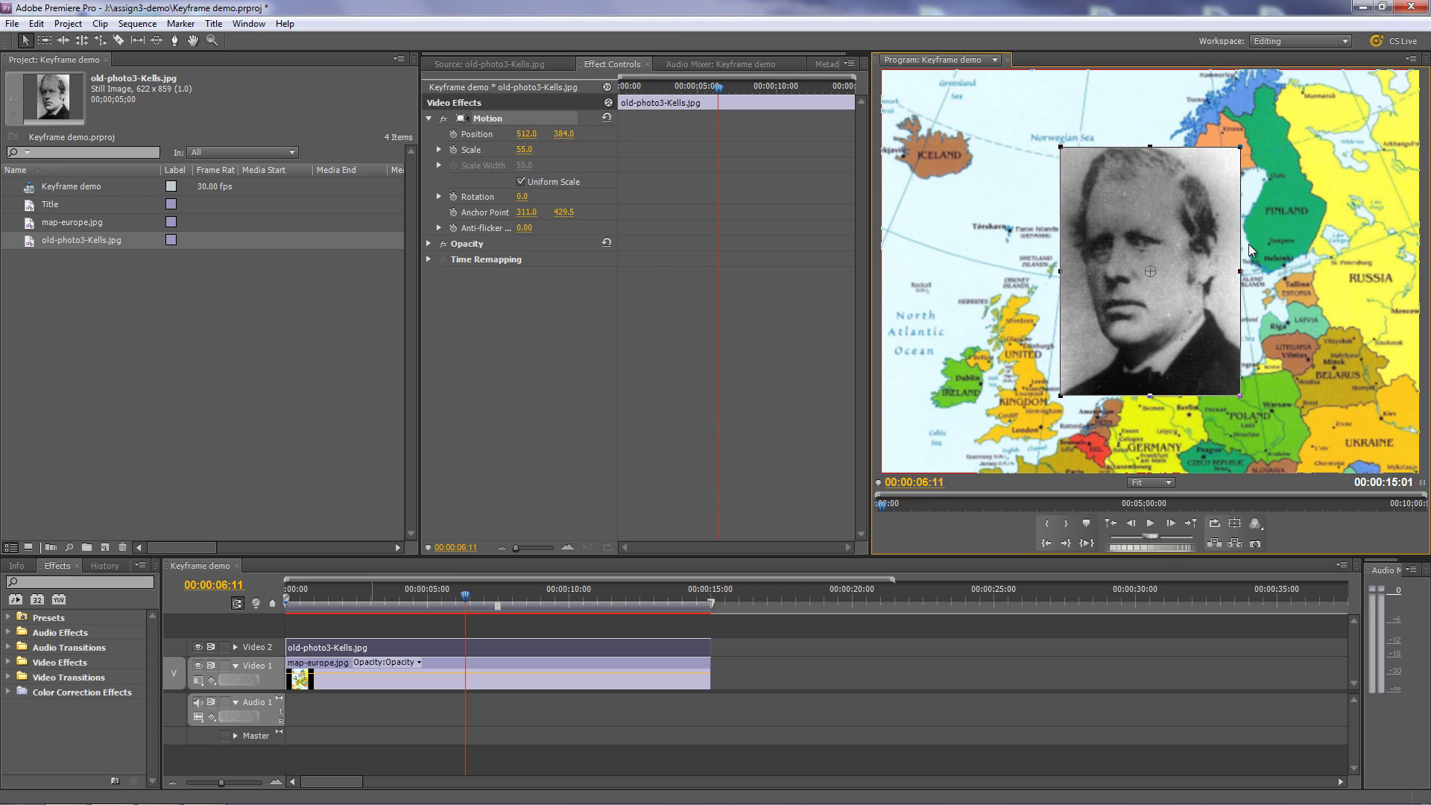
{"action": "mouse_move", "coordinate": [1243, 268]}
{"action": "left_mouse_down"}
{"action": "mouse_move", "coordinate": [1188, 269]}
{"action": "mouse_move", "coordinate": [1266, 270]}
{"action": "mouse_move", "coordinate": [1241, 271]}
{"action": "left_mouse_up"}
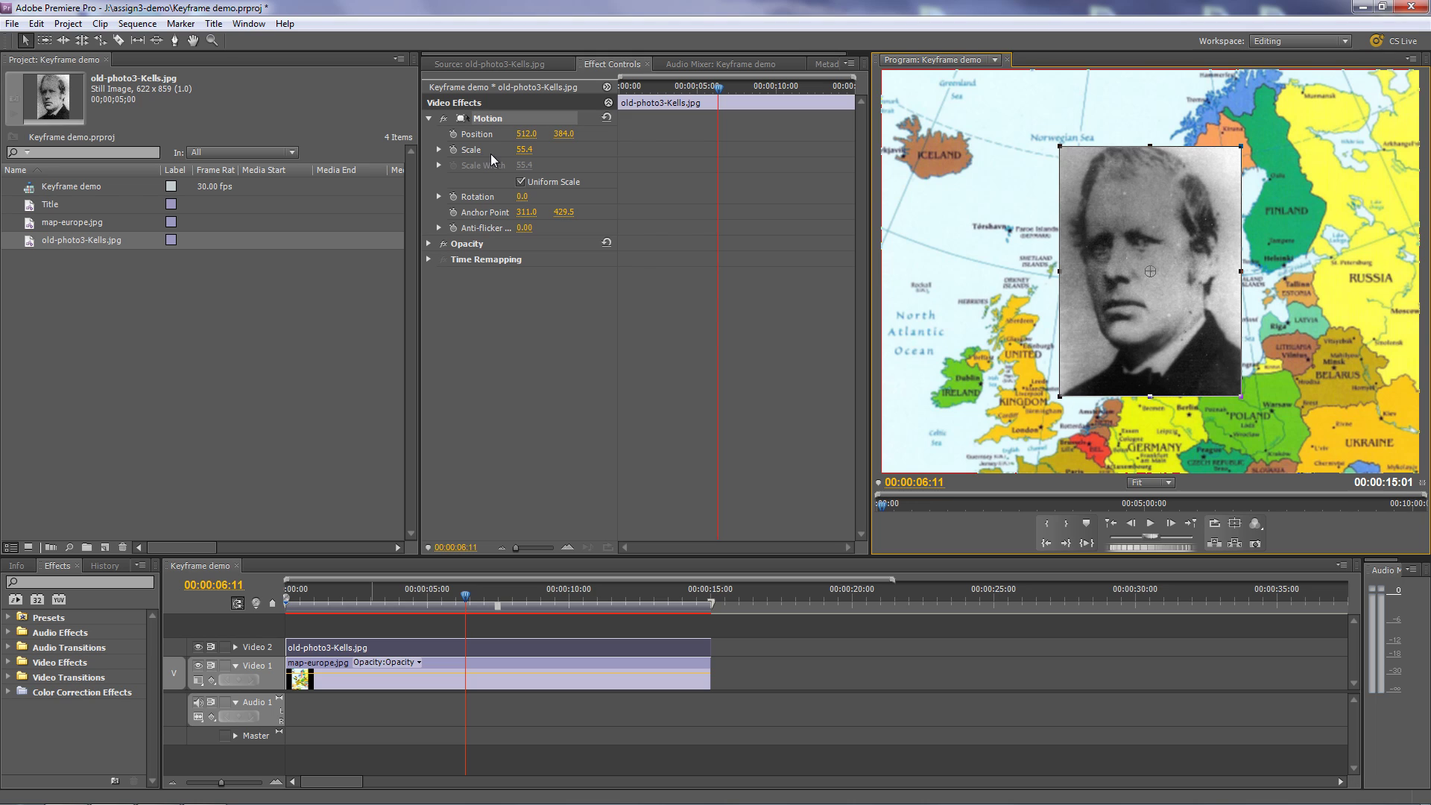
- Try stretching only the photo's width to about 128.7 with Uniform Scale off, and undo the changes
{"action": "left_click", "coordinate": [520, 181]}
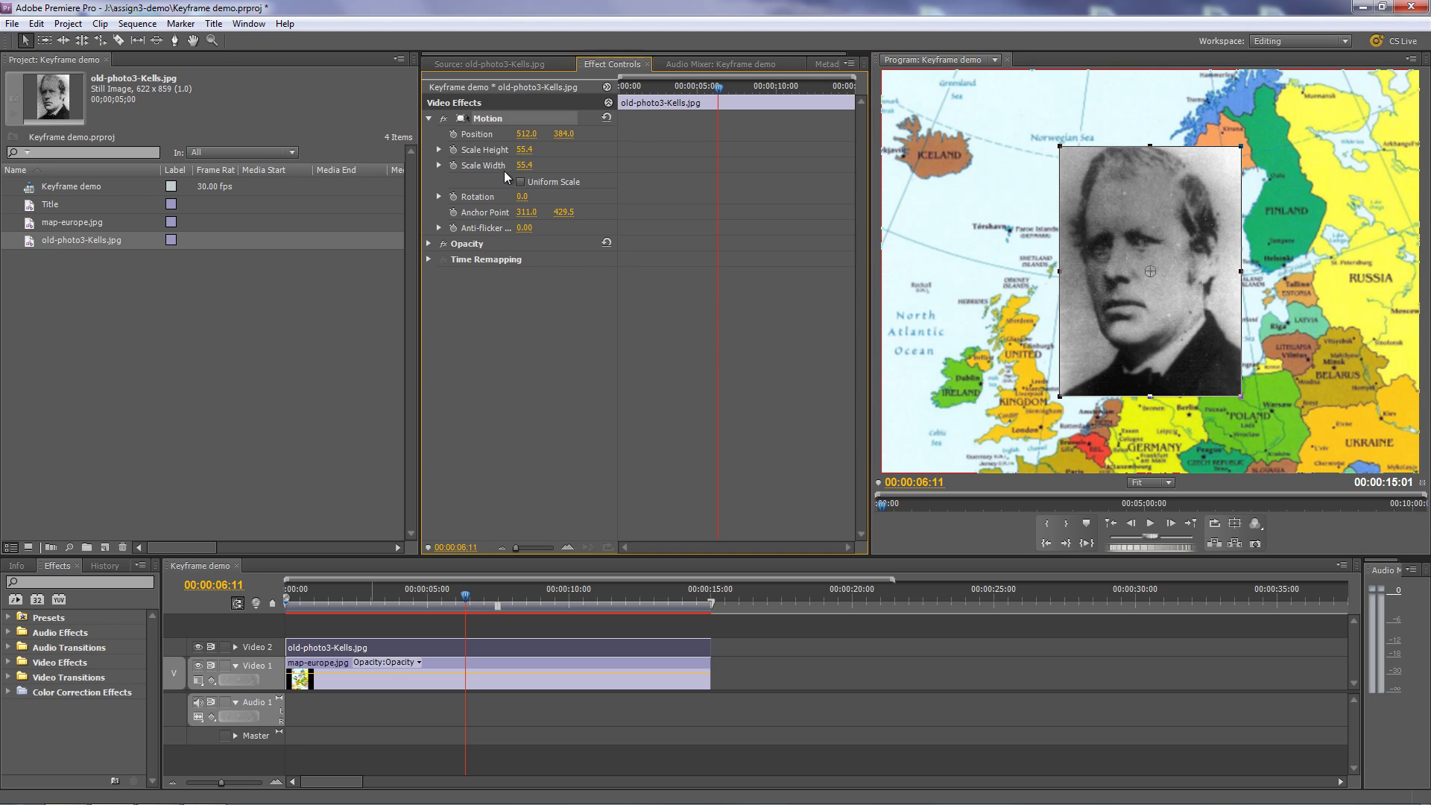
{"action": "left_click_drag", "start_coordinate": [1244, 269], "coordinate": [1360, 294]}
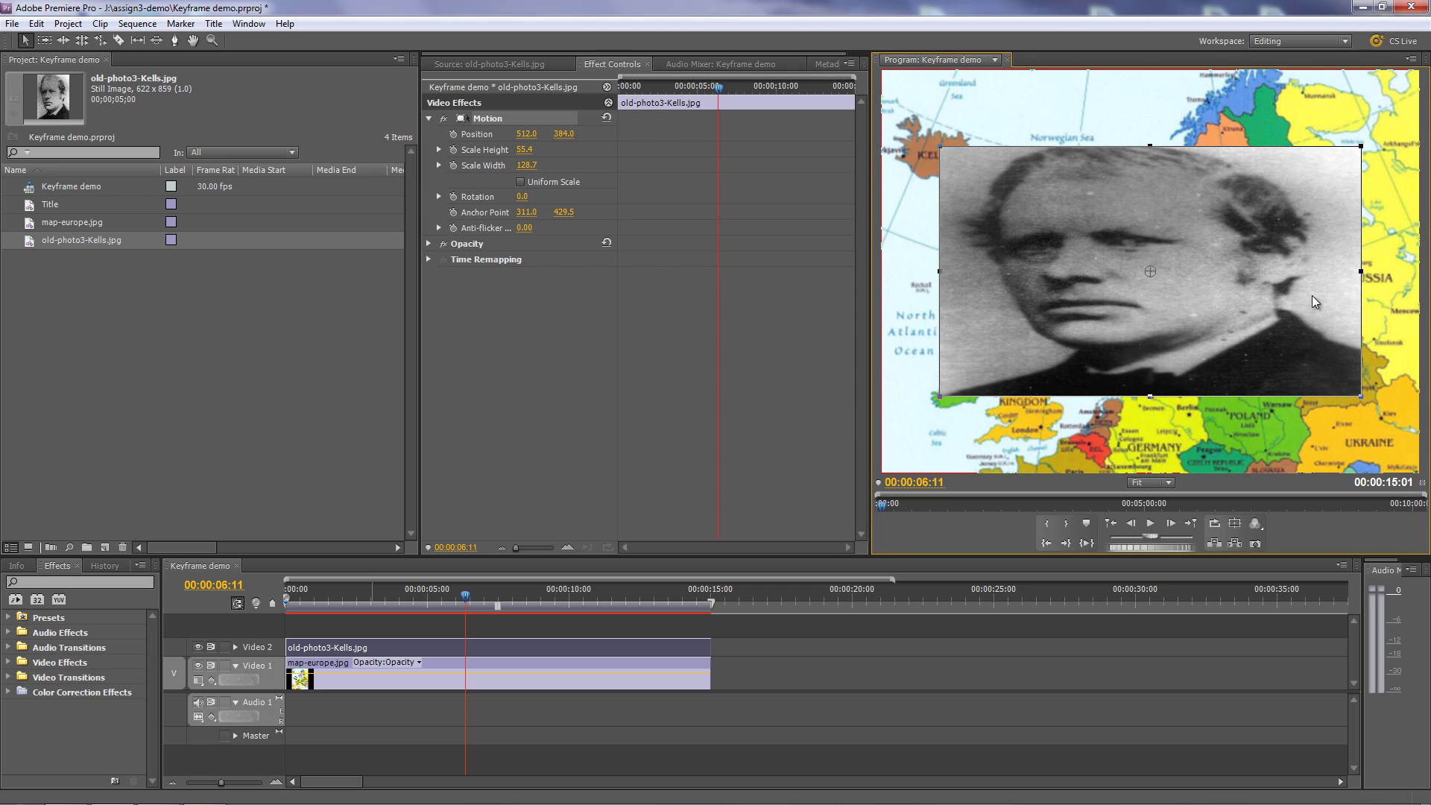
{"action": "key", "text": "ctrl+z"}
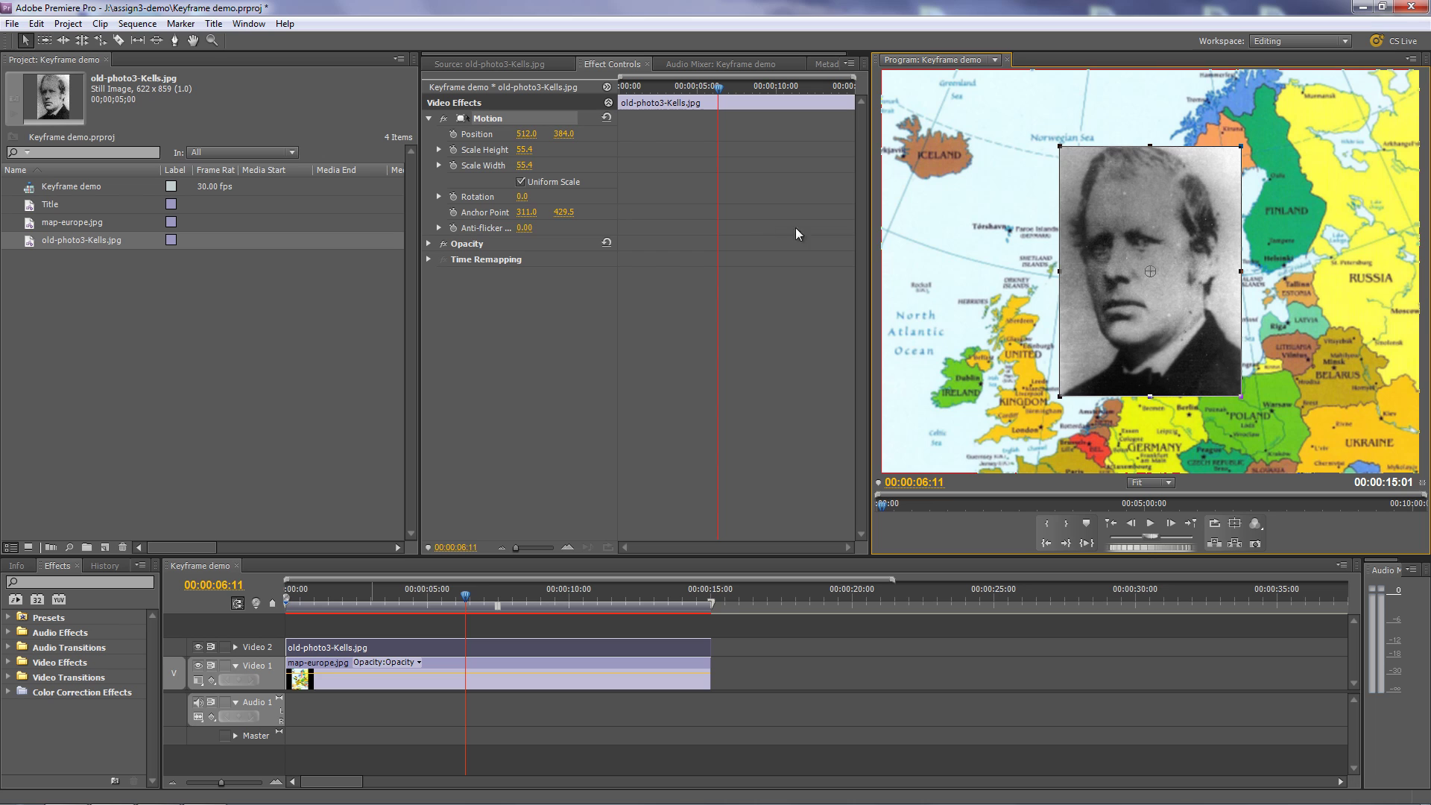
- Scale the photo to about 74.1 at position 537.5, 347.2, and enable Position and Scale keyframing at 00:00:03:01
{"action": "left_click_drag", "start_coordinate": [1241, 272], "coordinate": [1219, 222]}
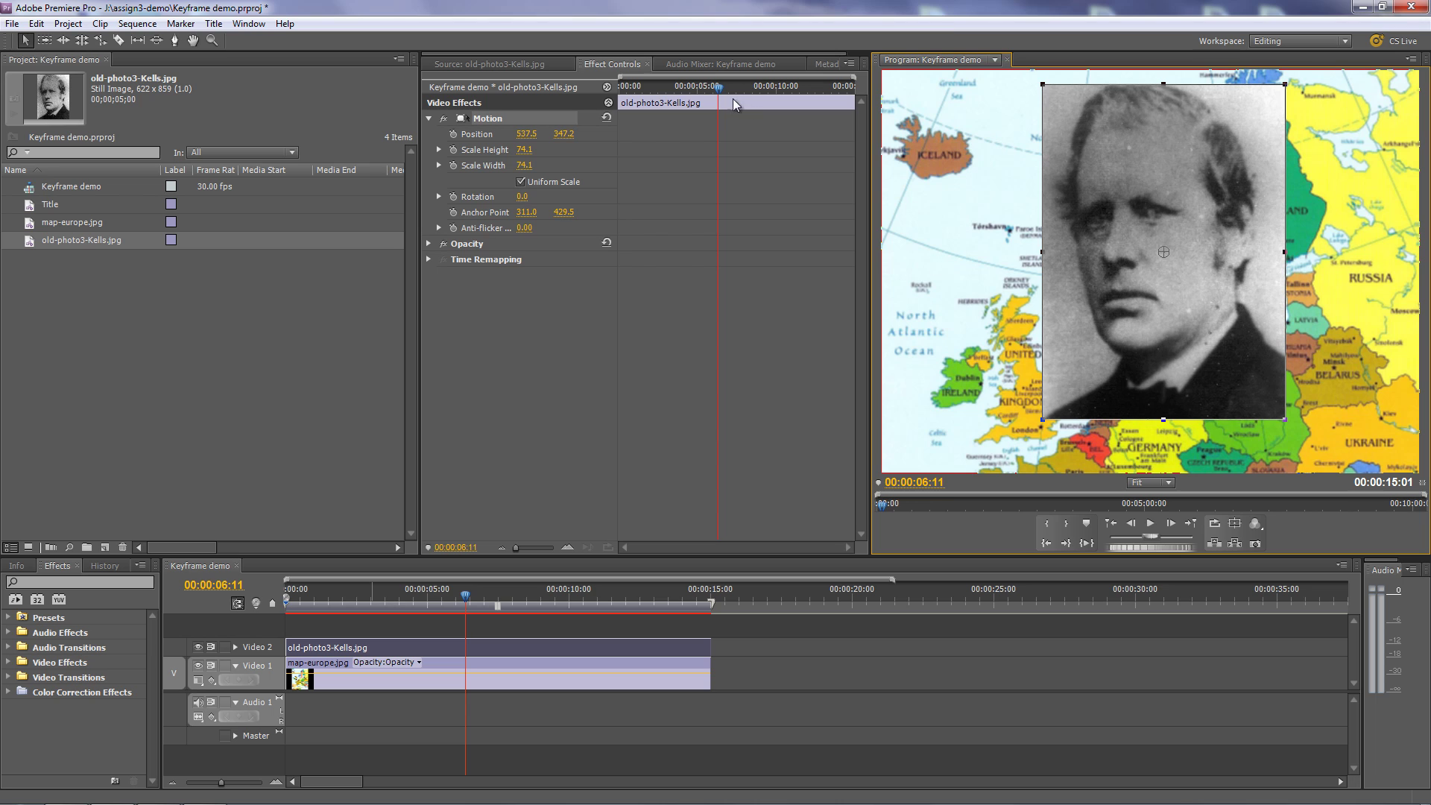
{"action": "left_click_drag", "start_coordinate": [720, 94], "coordinate": [667, 100]}
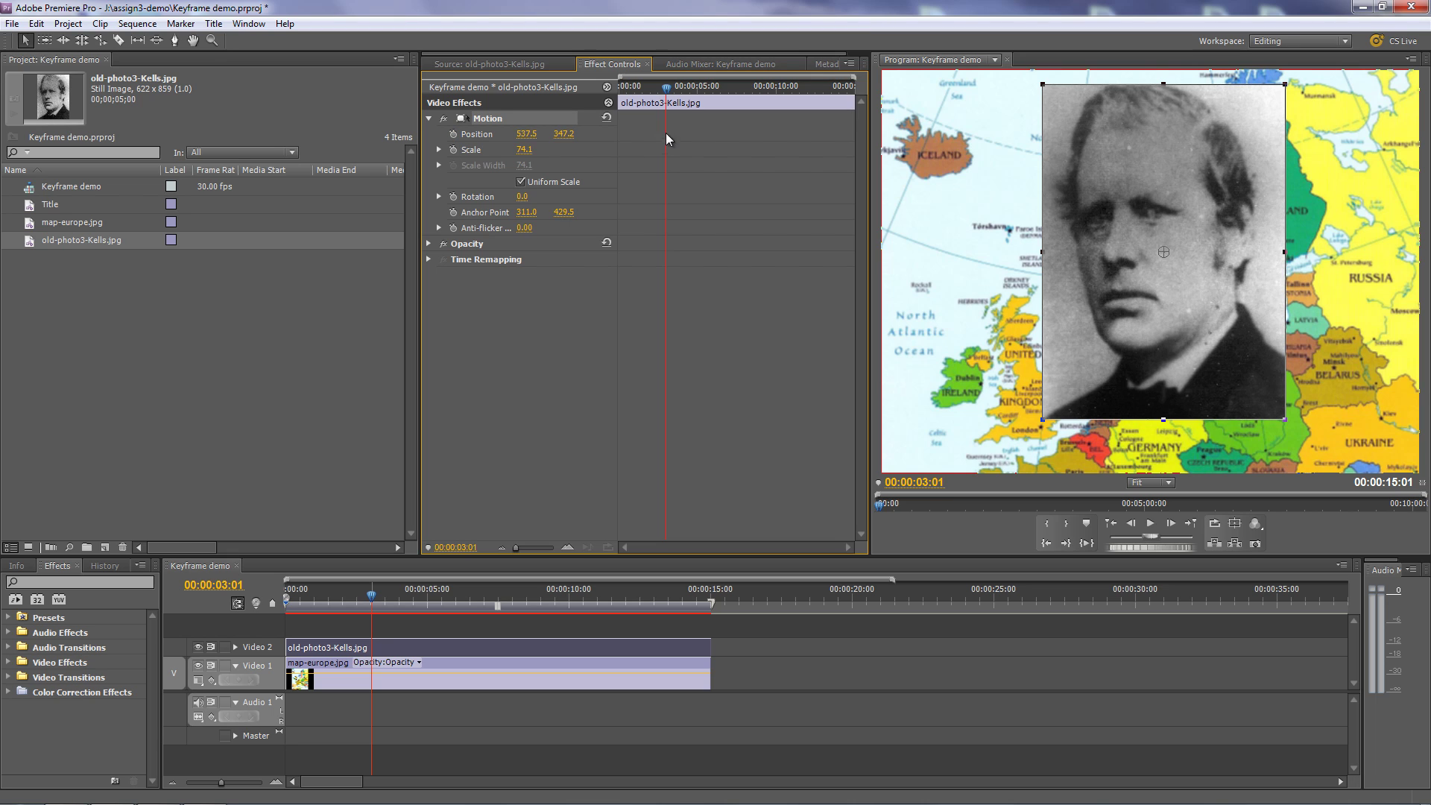
{"action": "left_click", "coordinate": [453, 135]}
{"action": "left_click", "coordinate": [453, 150]}
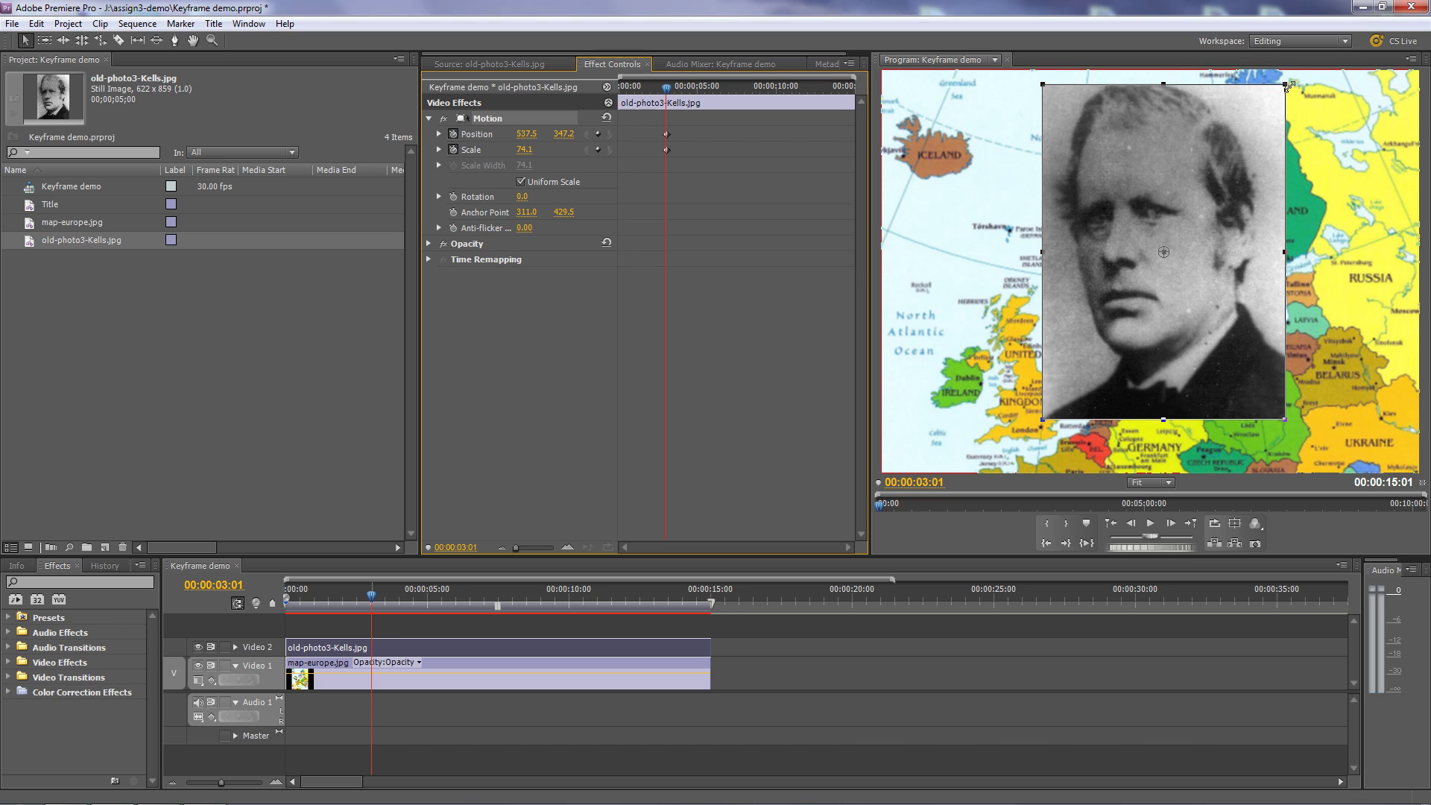
- Adjust the photo's keyframes at 00:00:03:01 to a scale of about 69.8 and a position of about 526.2, 355.7
{"action": "left_click_drag", "start_coordinate": [1284, 85], "coordinate": [1265, 111]}
{"action": "left_click_drag", "start_coordinate": [1210, 176], "coordinate": [1191, 172]}
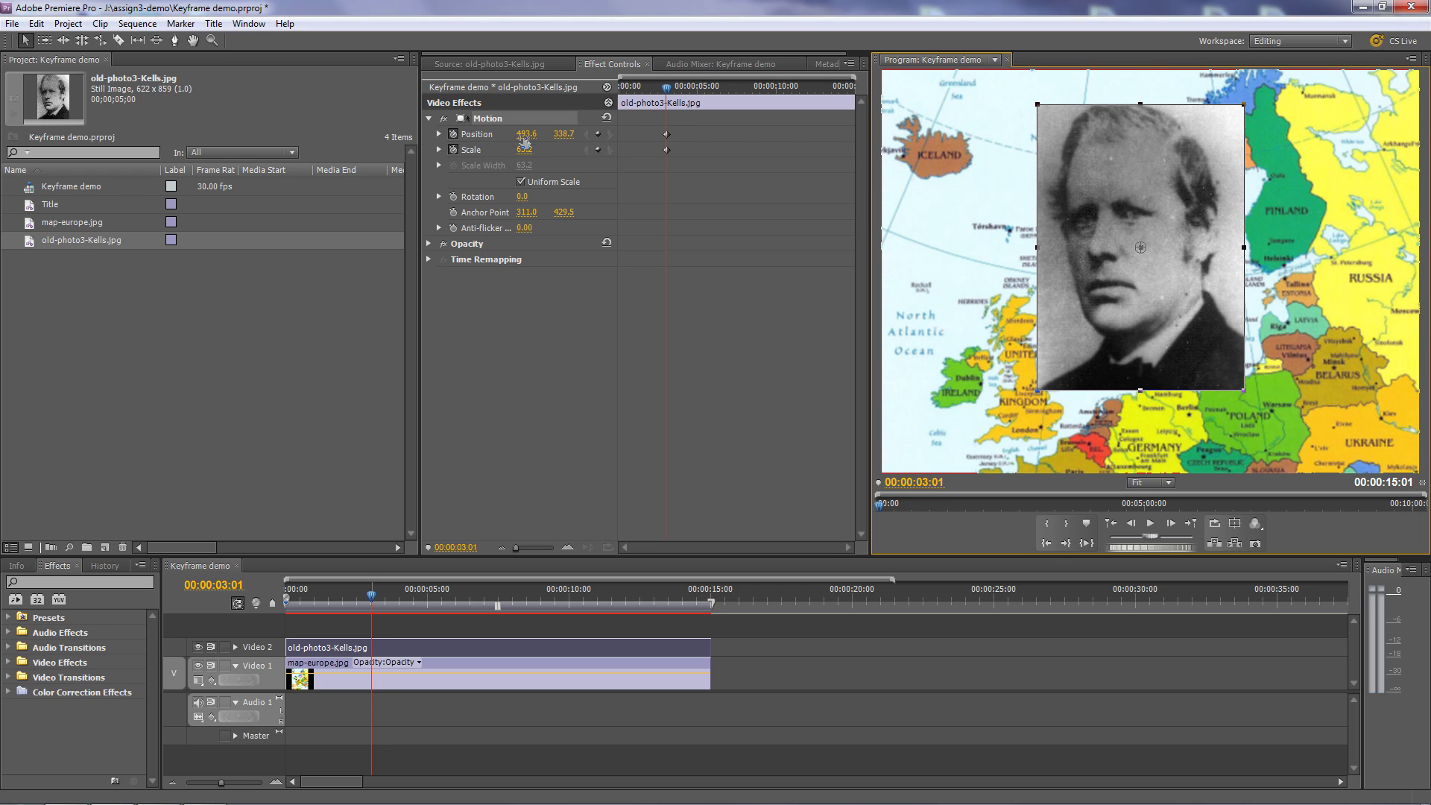
{"action": "left_click_drag", "start_coordinate": [1244, 105], "coordinate": [1254, 89]}
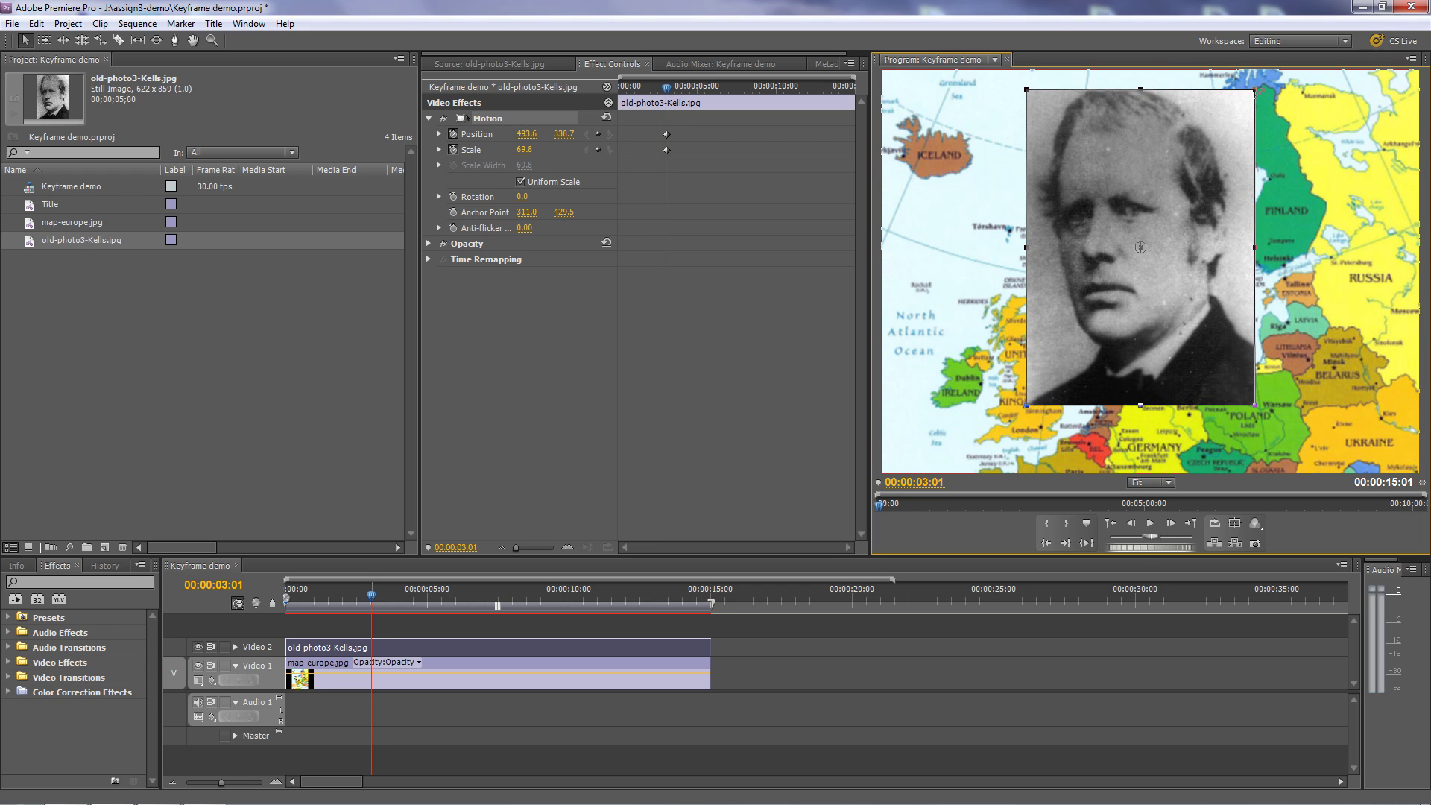
{"action": "left_click_drag", "start_coordinate": [1212, 137], "coordinate": [1225, 146]}
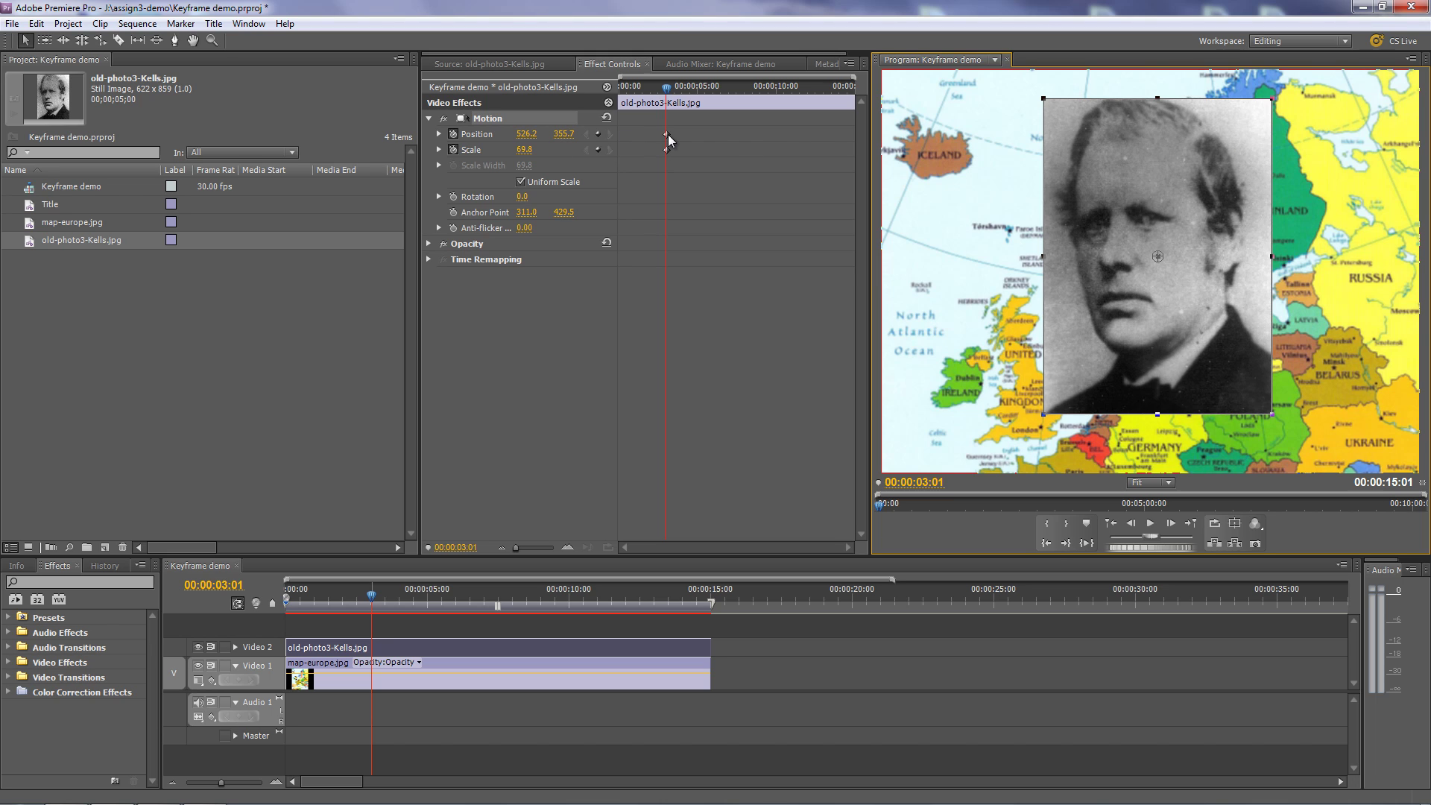
- At 00:00:00:00, keyframe the photo over Ireland at about 147.3, 598.0 and reduce its scale to 0
{"action": "left_click_drag", "start_coordinate": [667, 87], "coordinate": [618, 89]}
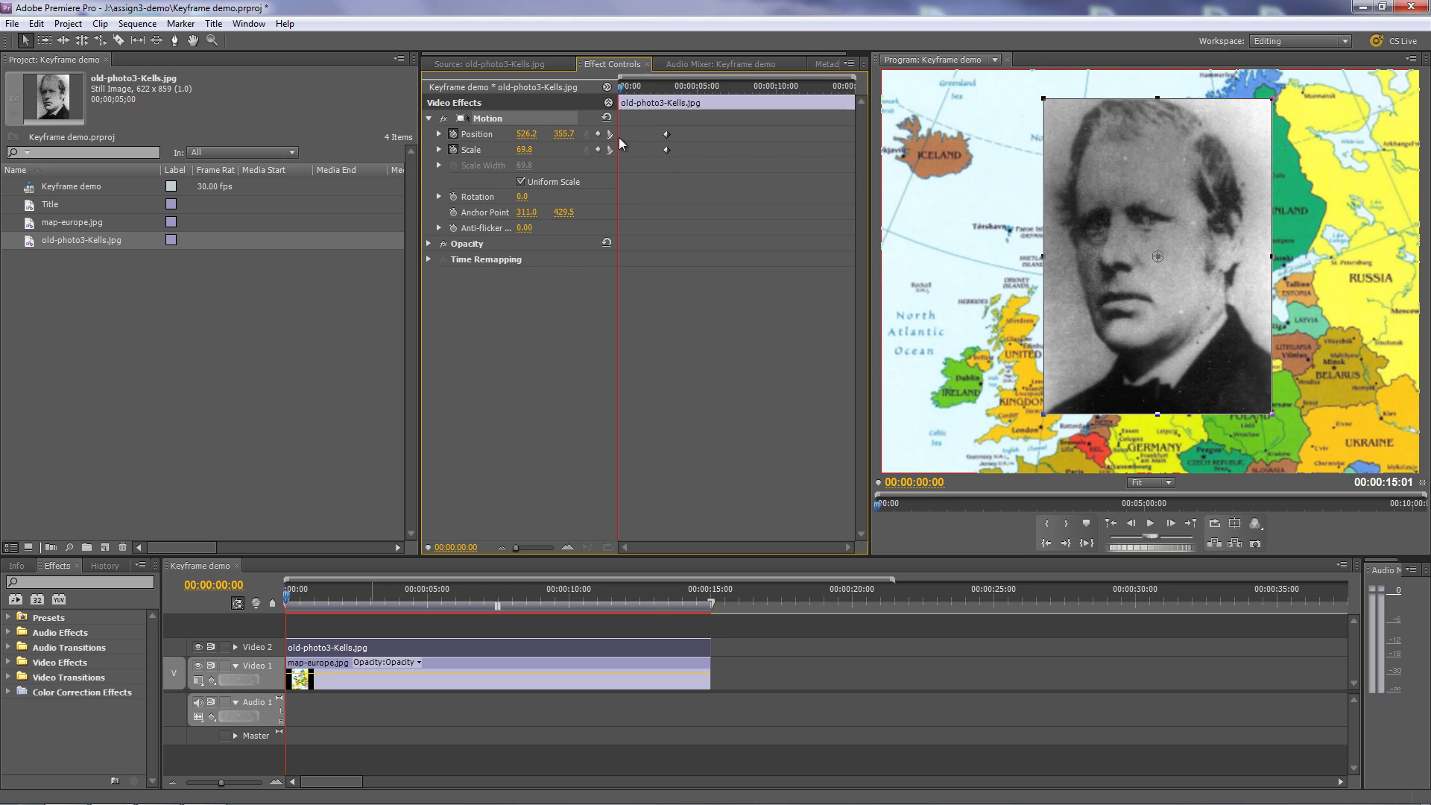
{"action": "left_click_drag", "start_coordinate": [1104, 179], "coordinate": [1062, 196]}
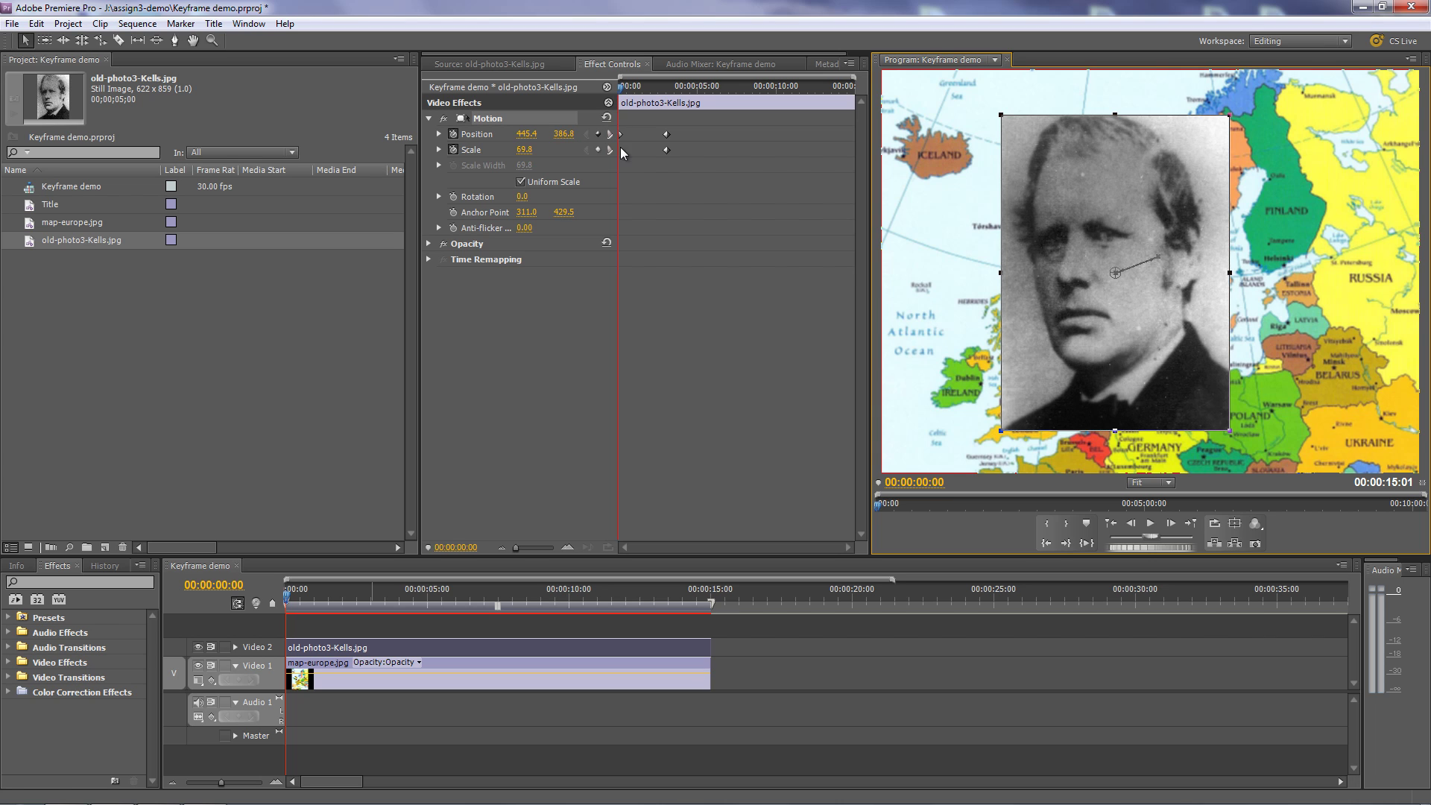
{"action": "left_click_drag", "start_coordinate": [1133, 179], "coordinate": [1006, 232]}
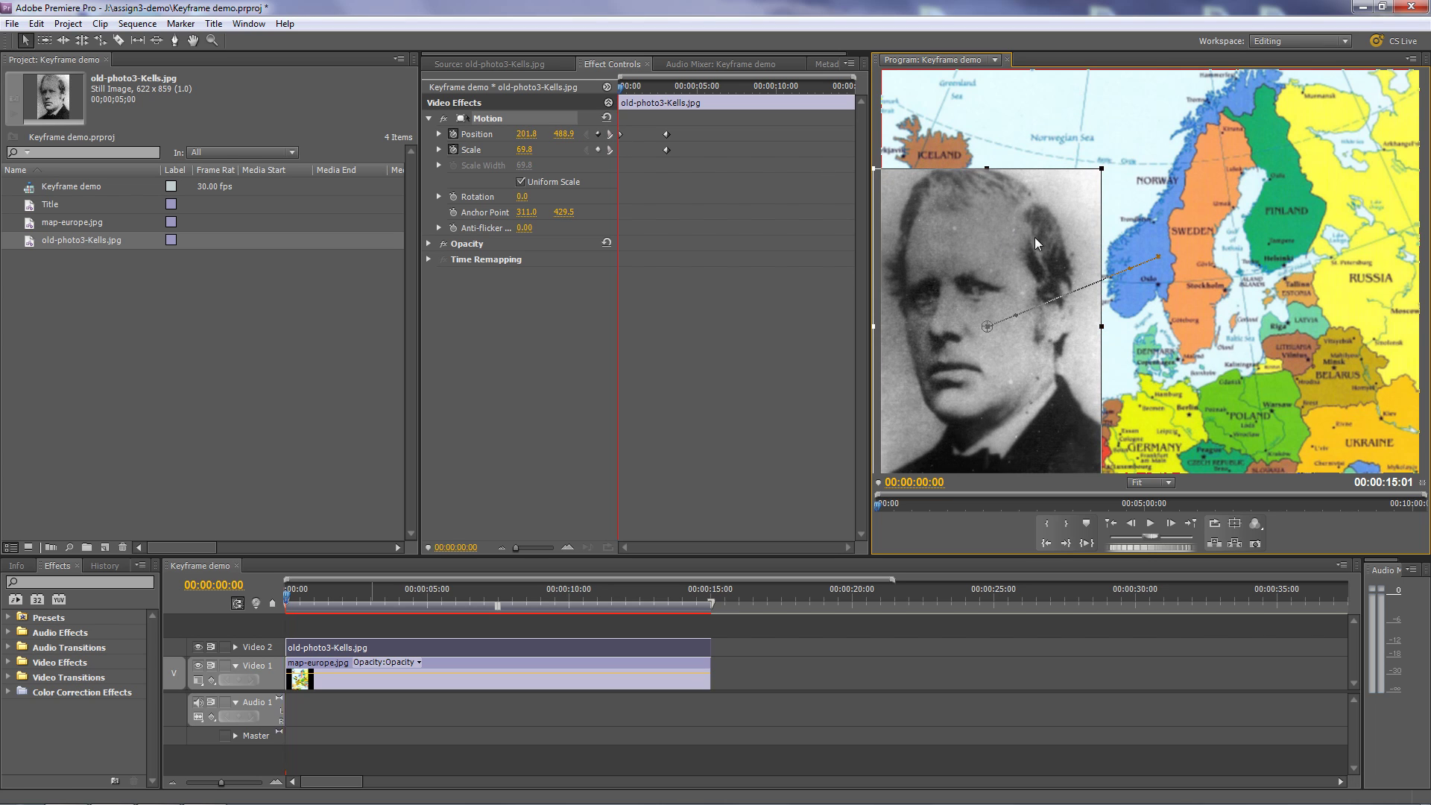
{"action": "left_click_drag", "start_coordinate": [1100, 167], "coordinate": [1022, 279]}
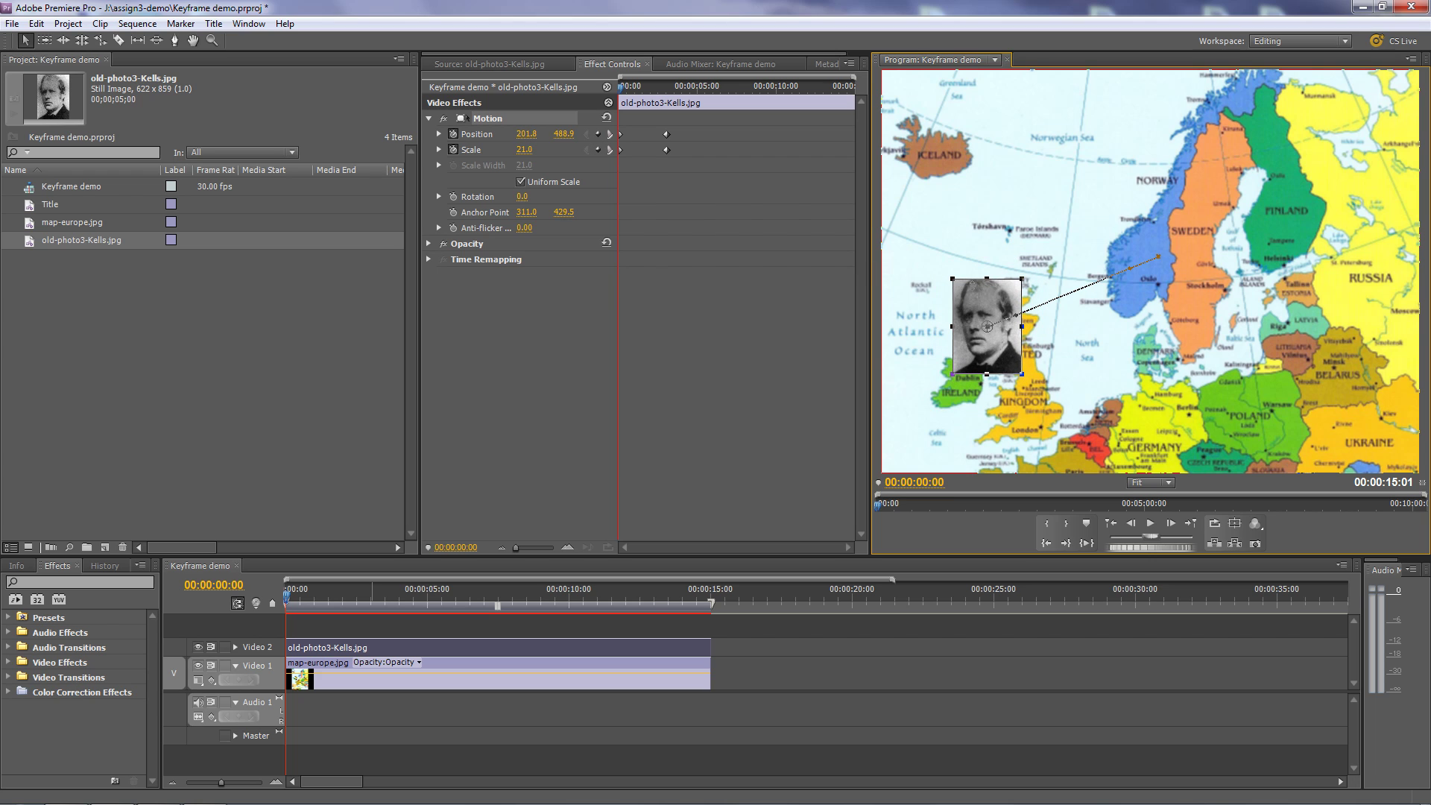
{"action": "left_click_drag", "start_coordinate": [981, 326], "coordinate": [964, 384]}
{"action": "left_click_drag", "start_coordinate": [1002, 332], "coordinate": [958, 386]}
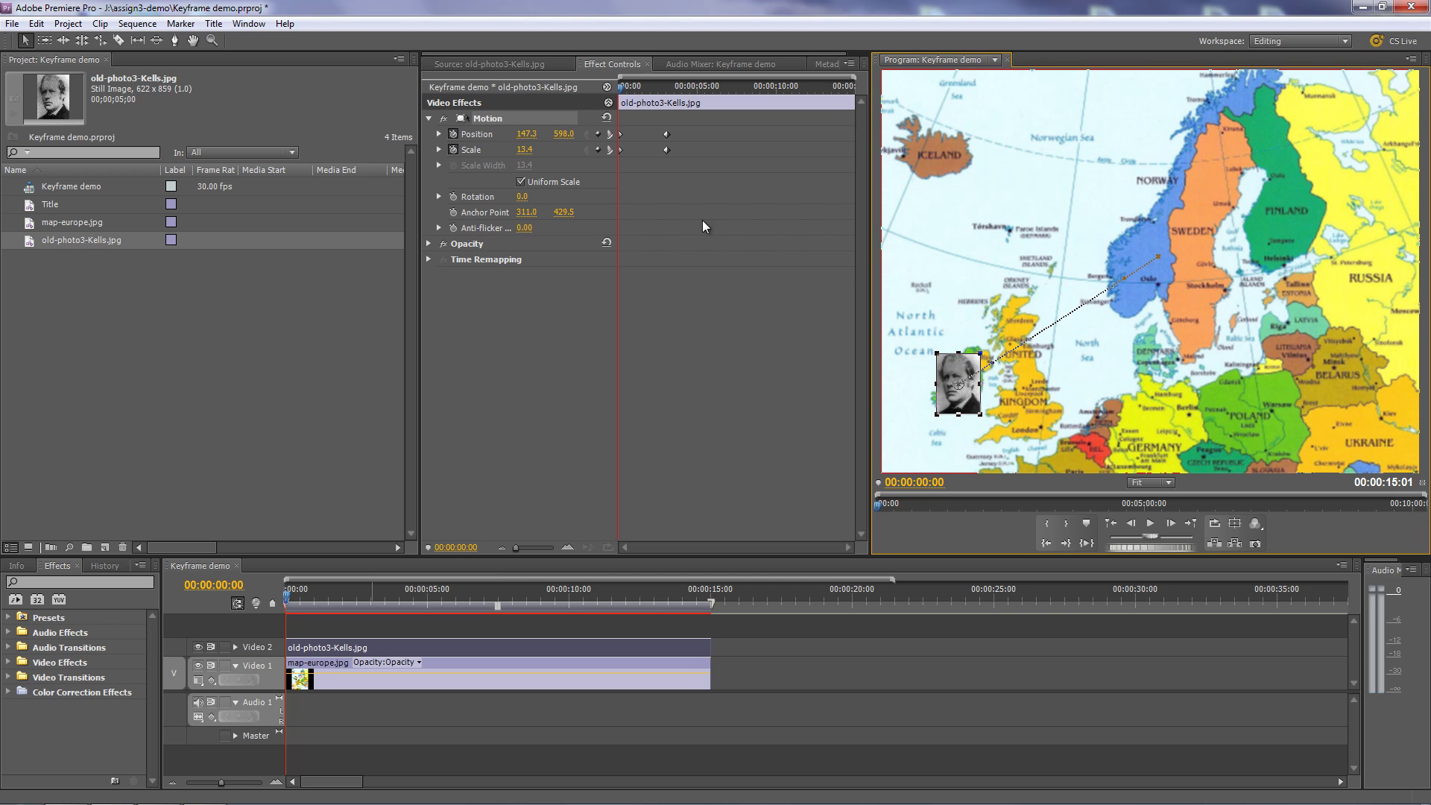
{"action": "left_click_drag", "start_coordinate": [992, 360], "coordinate": [973, 363]}
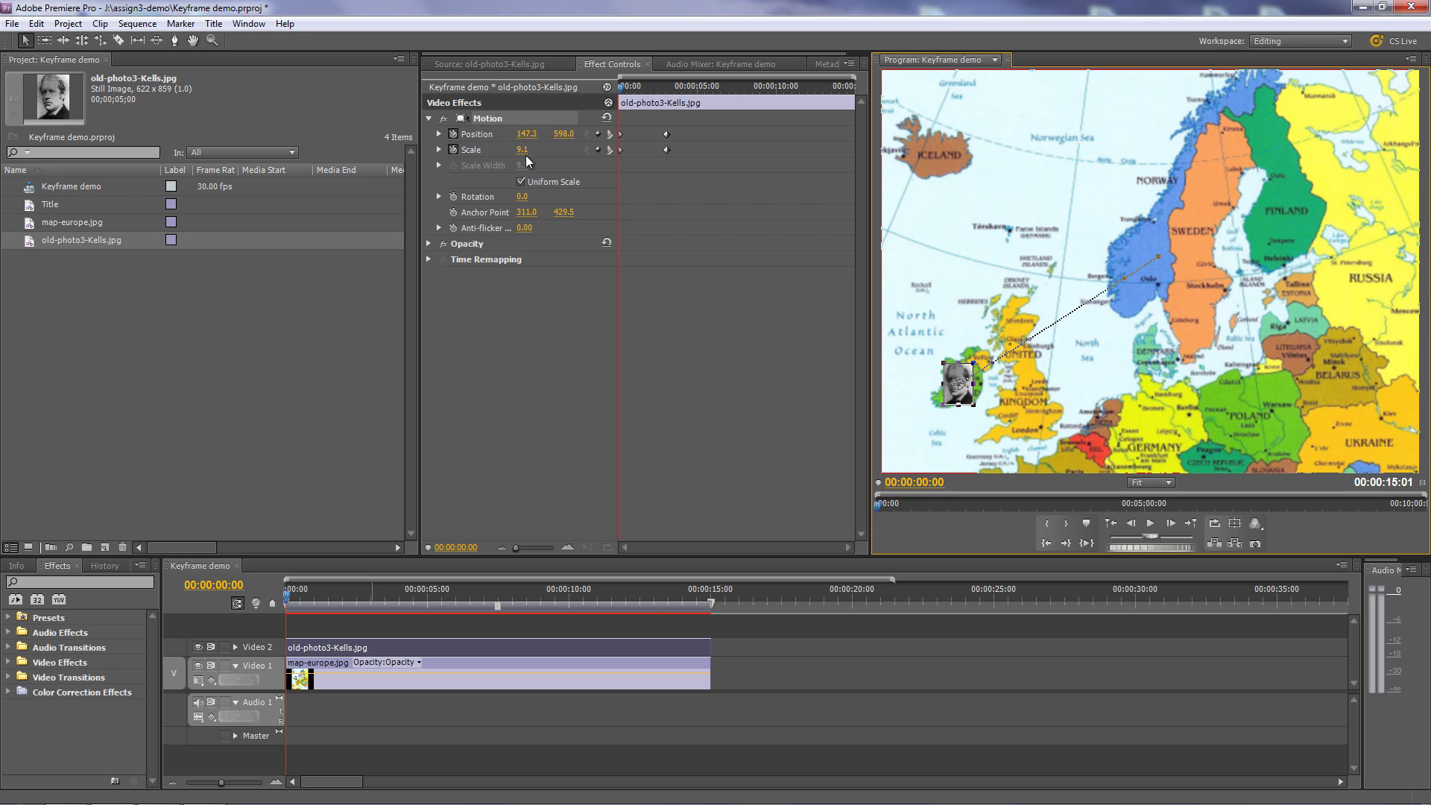
{"action": "left_click_drag", "start_coordinate": [526, 162], "coordinate": [510, 405]}
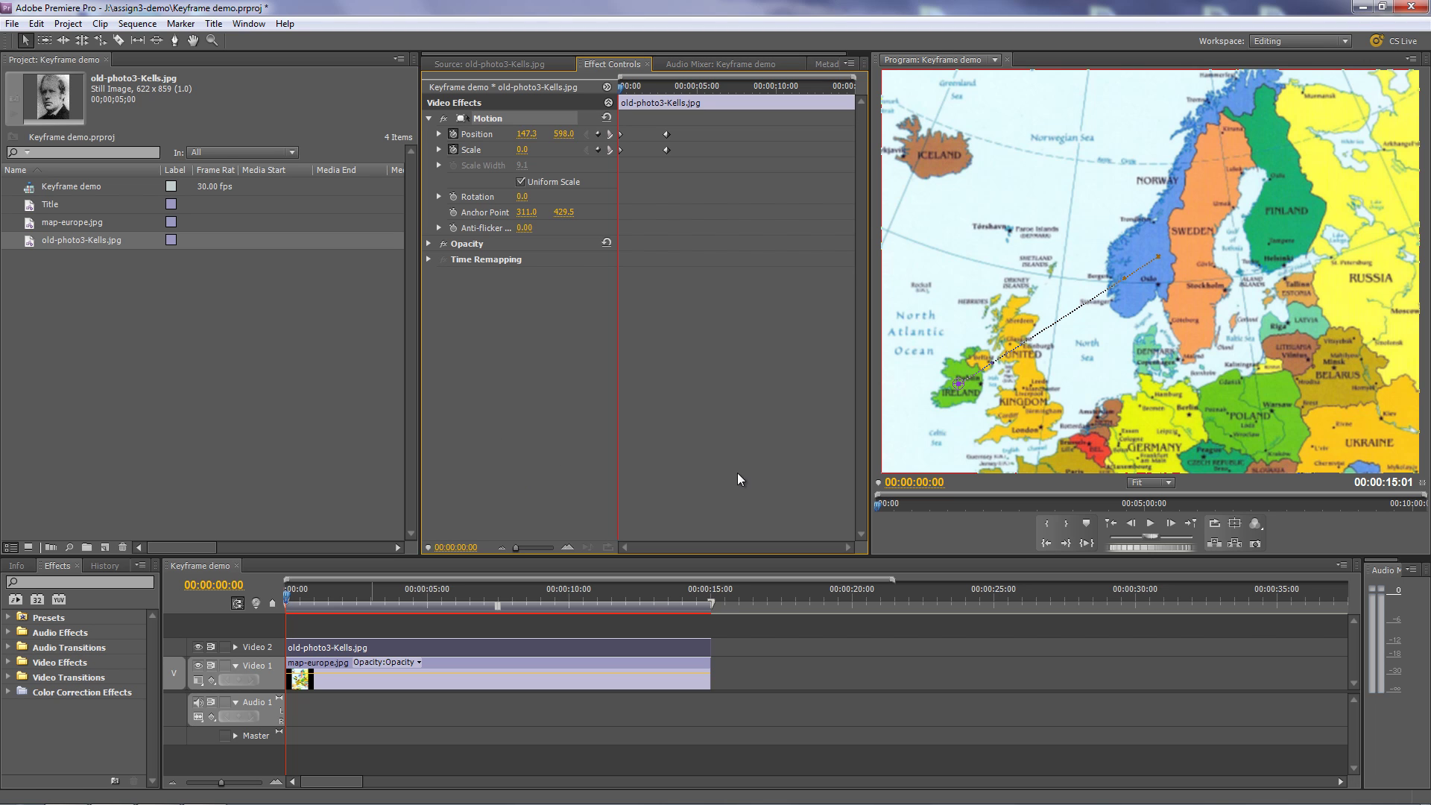
- Preview the animation, and keyframe the photo at 00:00:10:19 over Belarus at about 881.0, 564.0 with a scale of about 15.8
{"action": "key", "text": "space"}
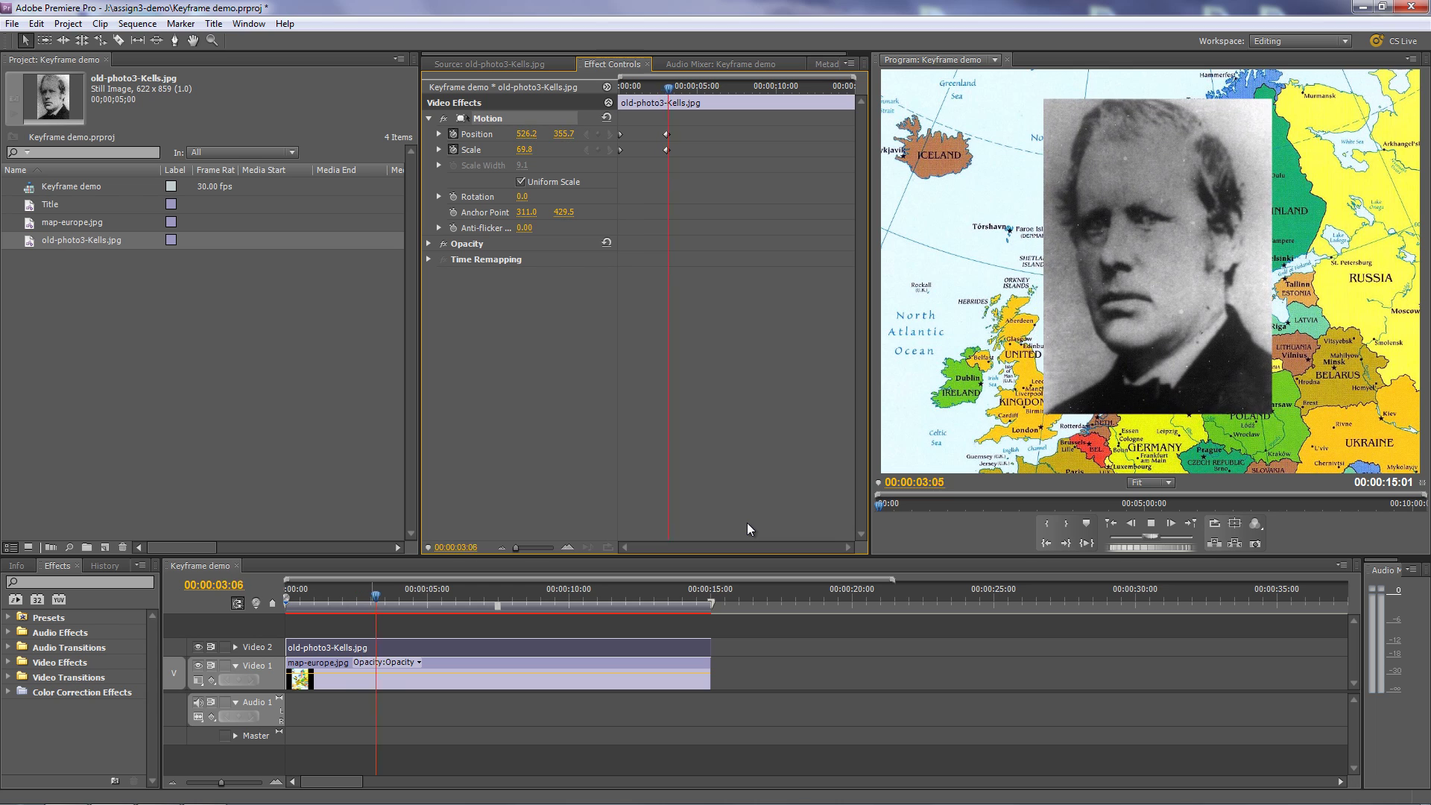
{"action": "key", "text": "space"}
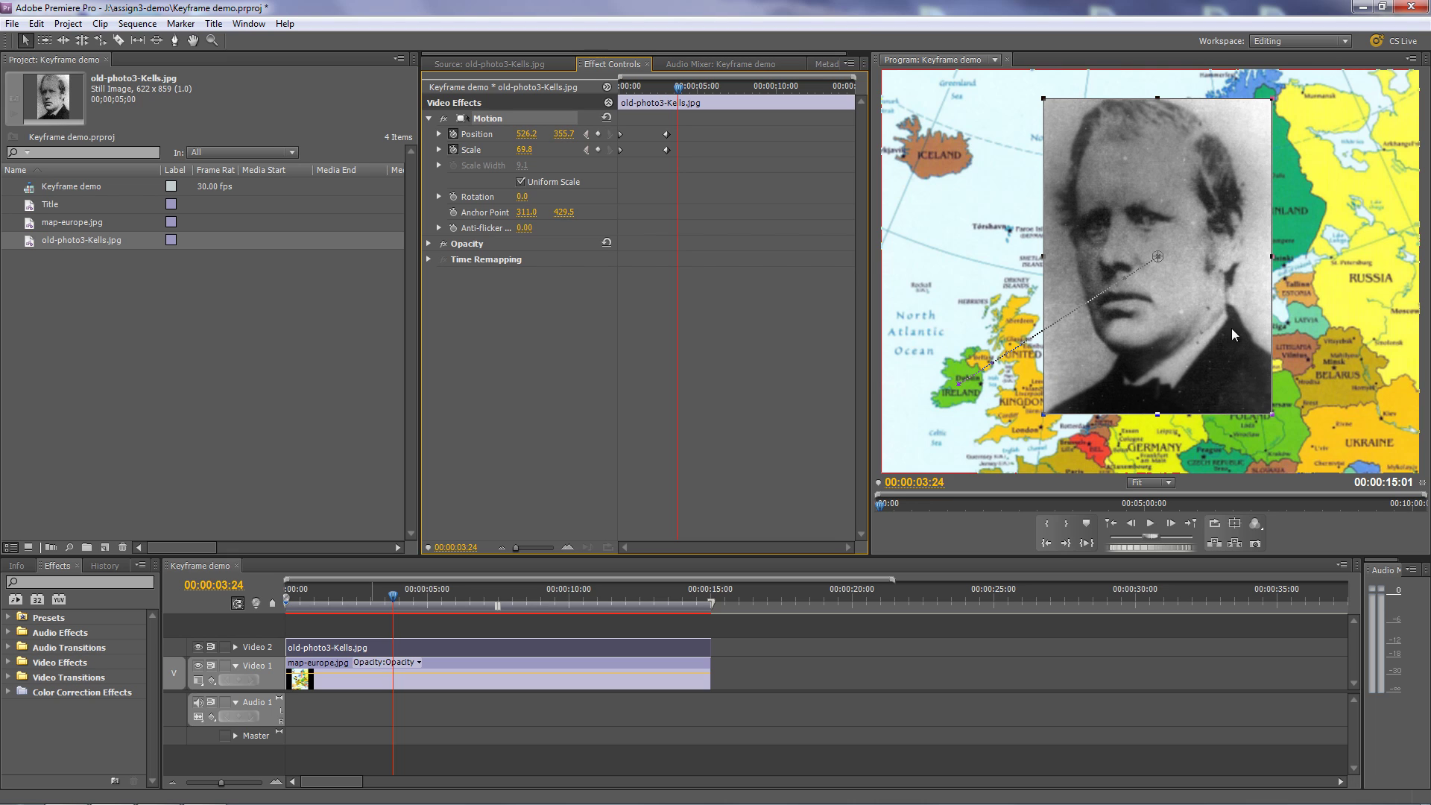
{"action": "left_click_drag", "start_coordinate": [678, 87], "coordinate": [786, 93]}
{"action": "left_click_drag", "start_coordinate": [1162, 209], "coordinate": [1348, 319]}
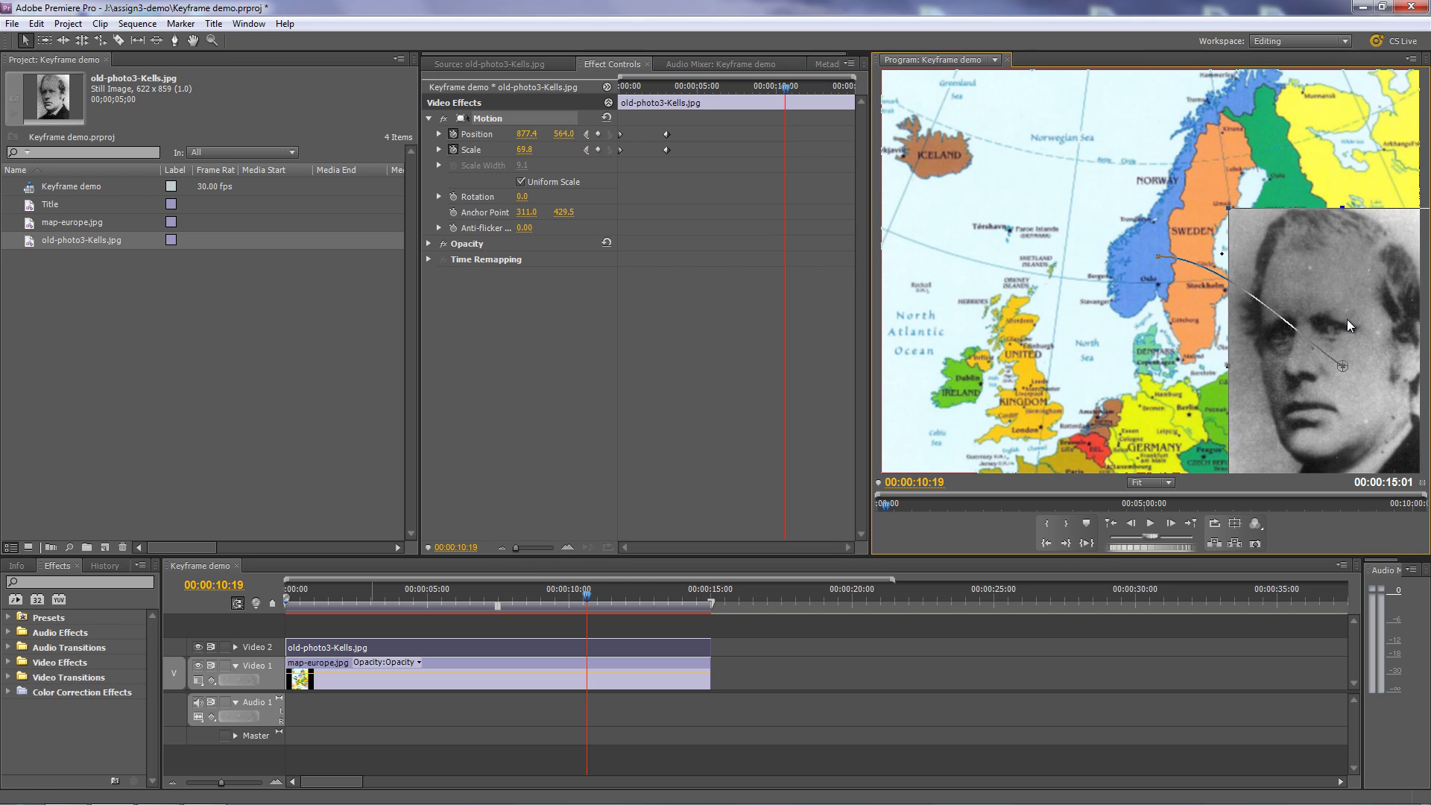
{"action": "left_click_drag", "start_coordinate": [1226, 215], "coordinate": [1345, 361]}
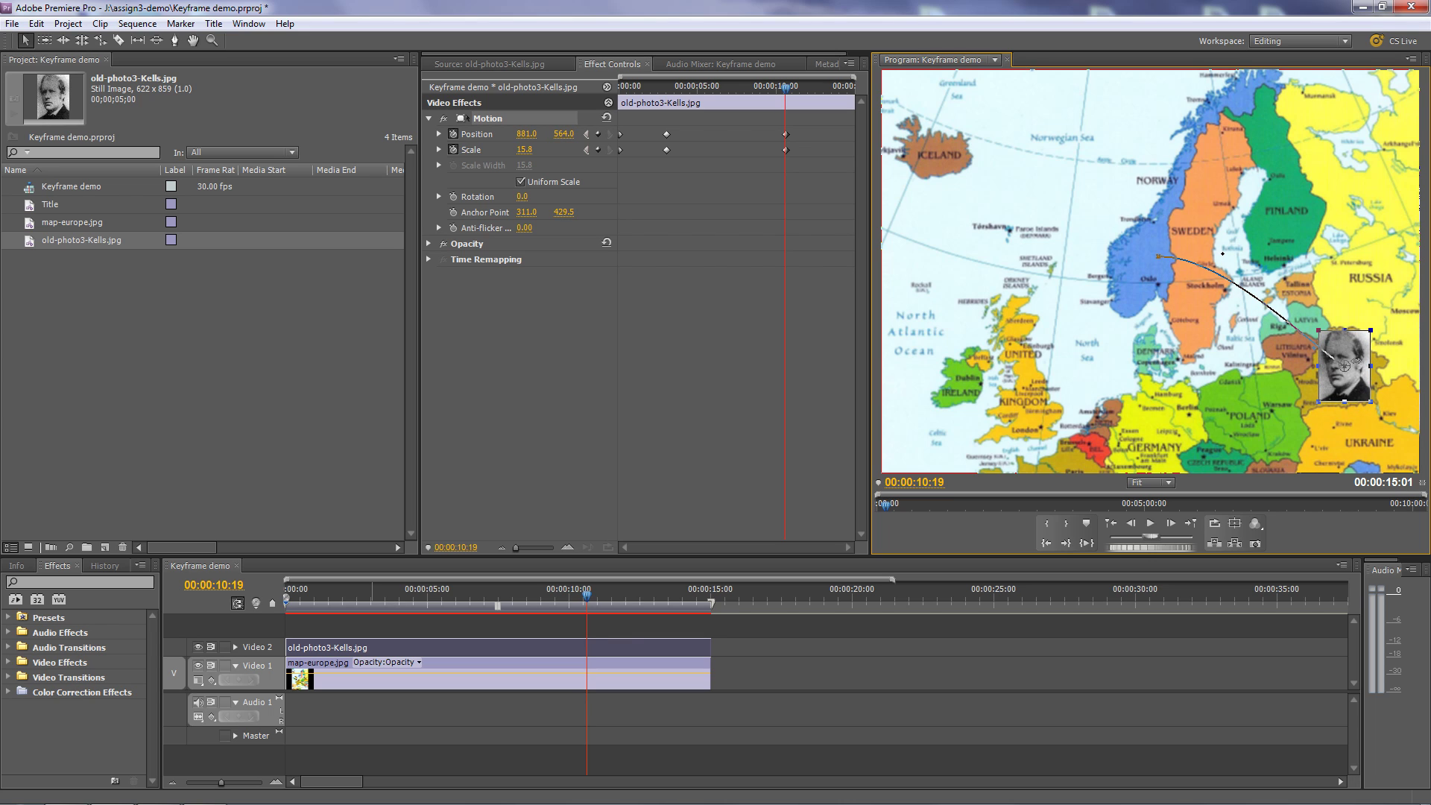
- Scrub the photo's animation back through 00:00:07:09 and 00:00:04:01 to 00:00:01:05 to examine its curved motion path
{"action": "left_click_drag", "start_coordinate": [589, 595], "coordinate": [492, 586]}
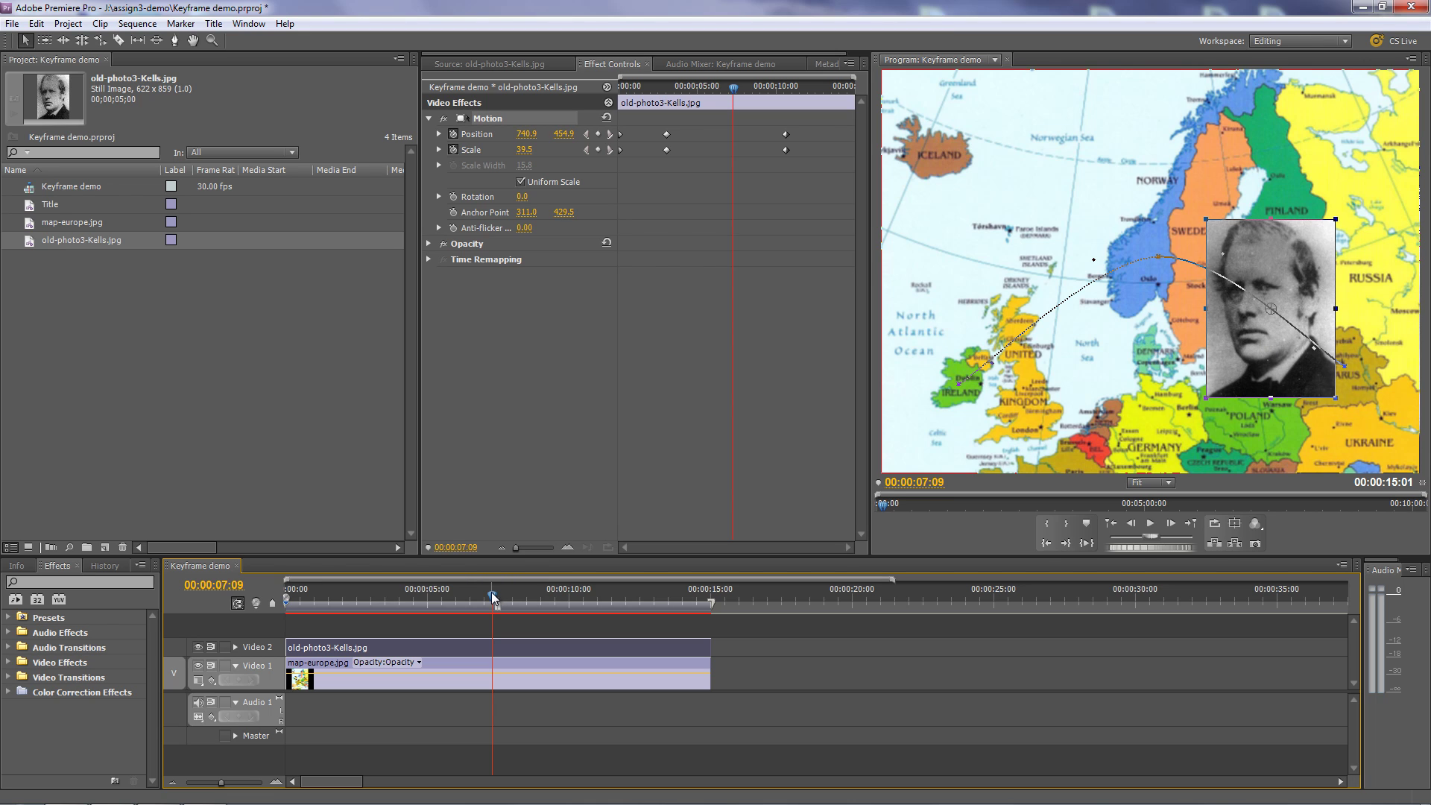
{"action": "left_click_drag", "start_coordinate": [735, 88], "coordinate": [682, 73]}
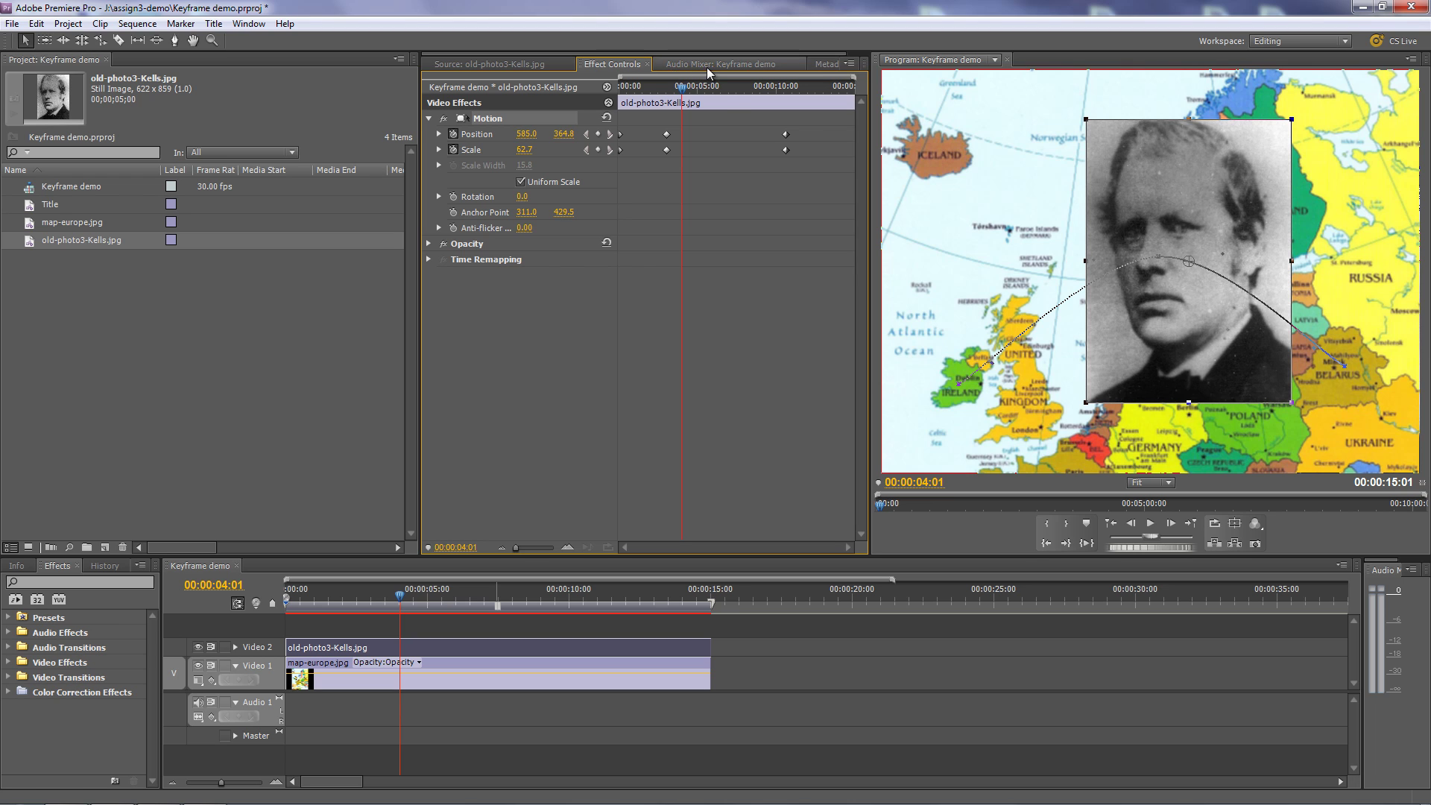
{"action": "left_click", "coordinate": [685, 87]}
{"action": "left_click_drag", "start_coordinate": [685, 88], "coordinate": [636, 98]}
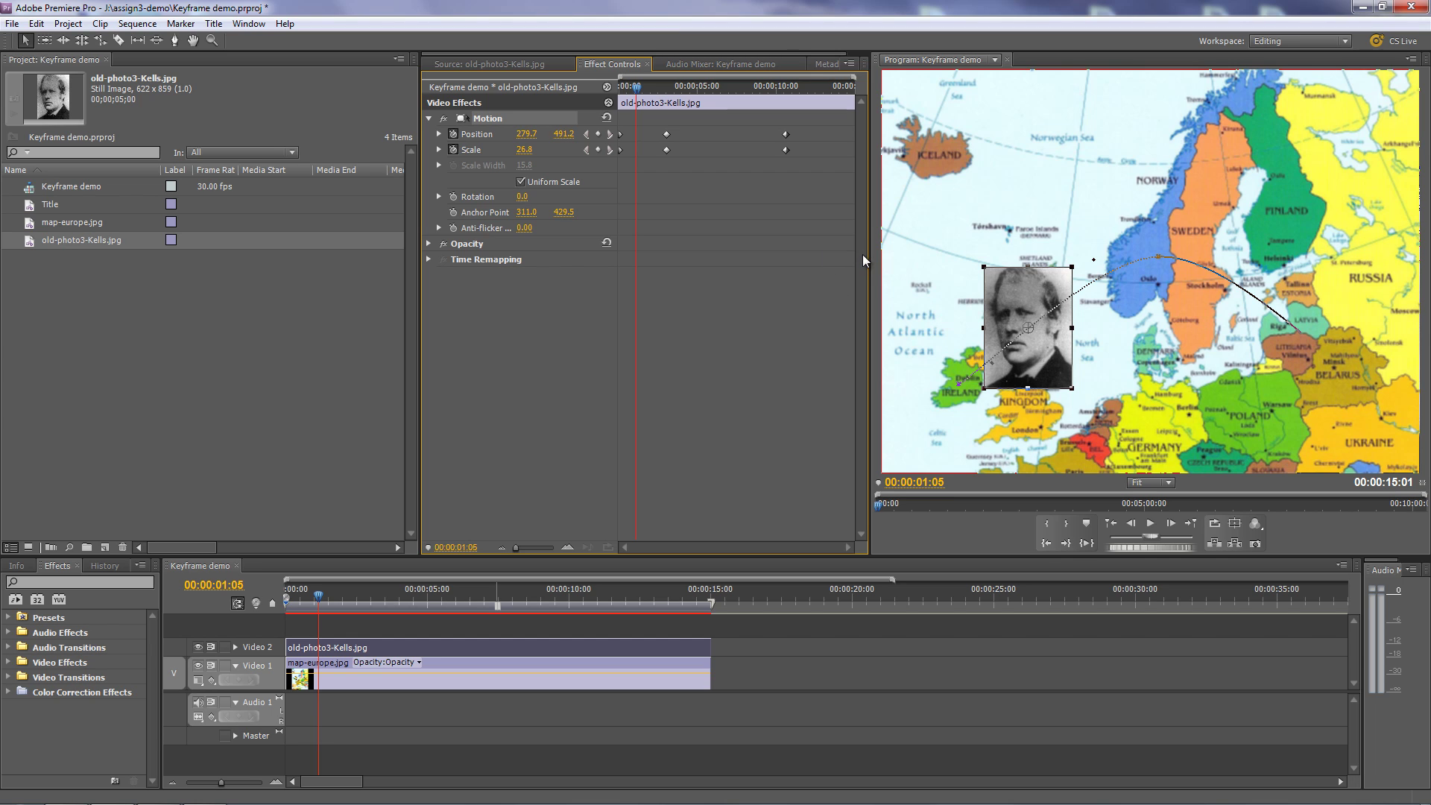
- Try Linear spatial interpolation on all of the photo's Position keyframes
{"action": "left_click_drag", "start_coordinate": [820, 112], "coordinate": [615, 137]}
{"action": "right_click", "coordinate": [784, 134]}
{"action": "mouse_move", "coordinate": [848, 276]}
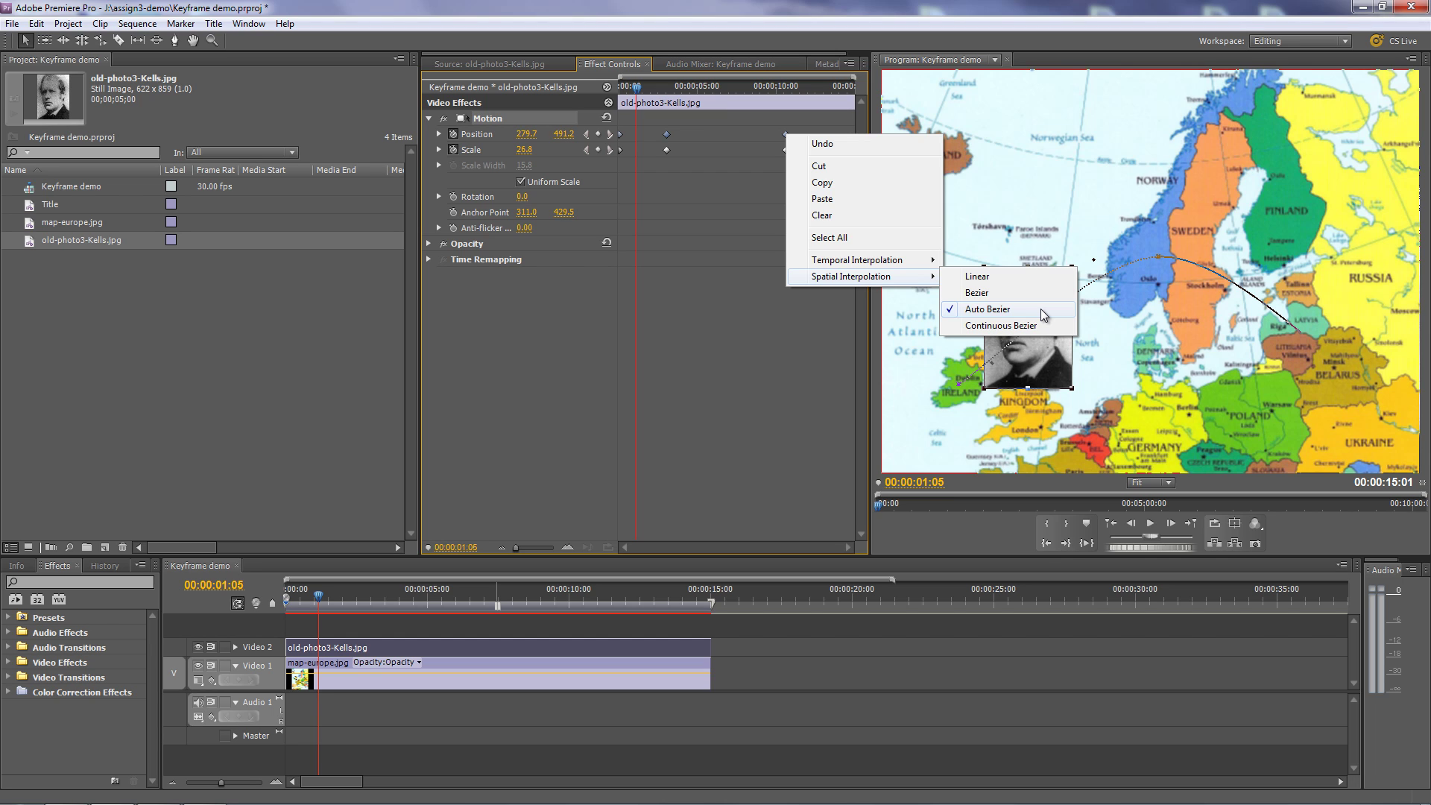
{"action": "left_click", "coordinate": [991, 277]}
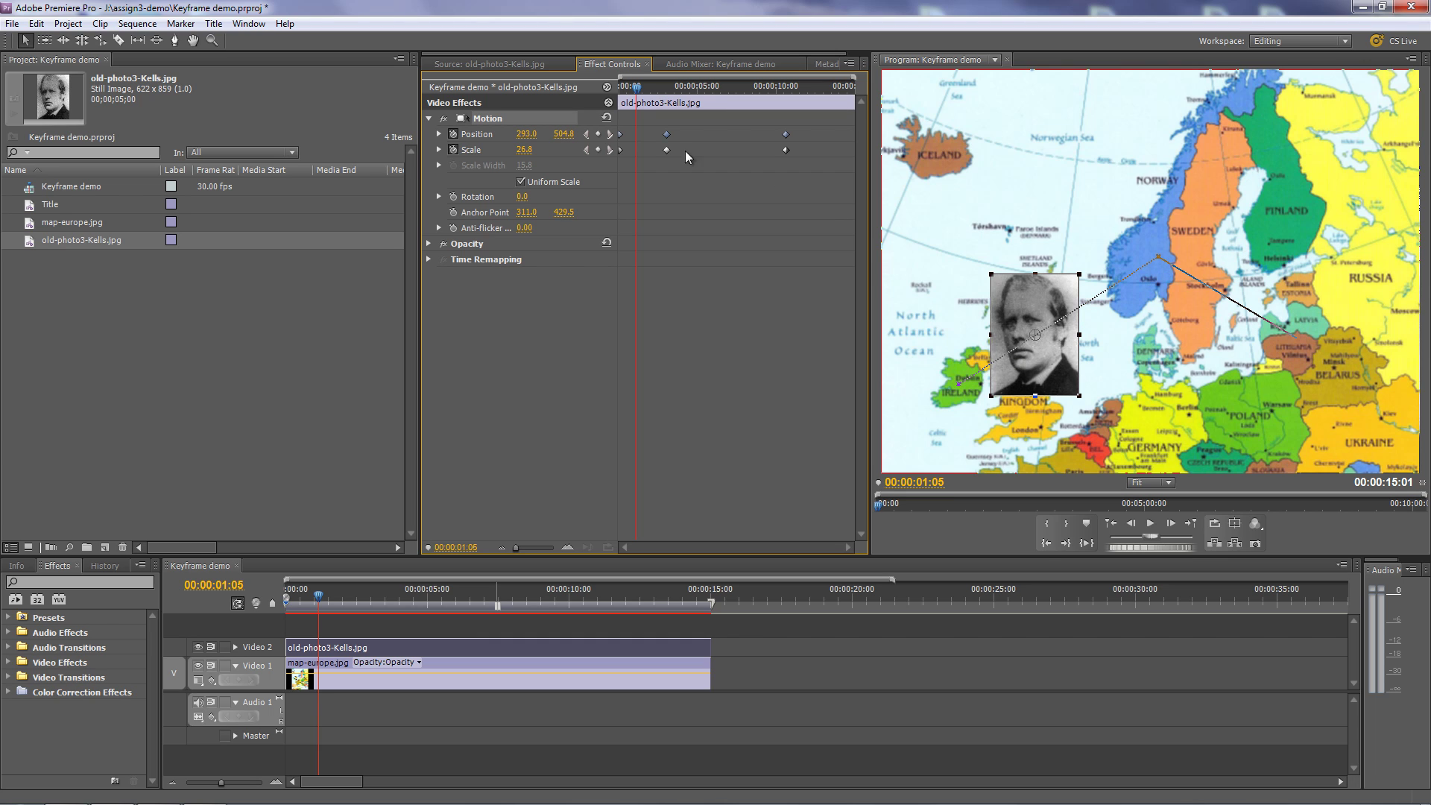
- At 00:00:06:14 with the preview at 200%, bend the motion path's start by pulling the Ireland keyframe's handle above Ireland
{"action": "left_click_drag", "start_coordinate": [635, 87], "coordinate": [680, 95]}
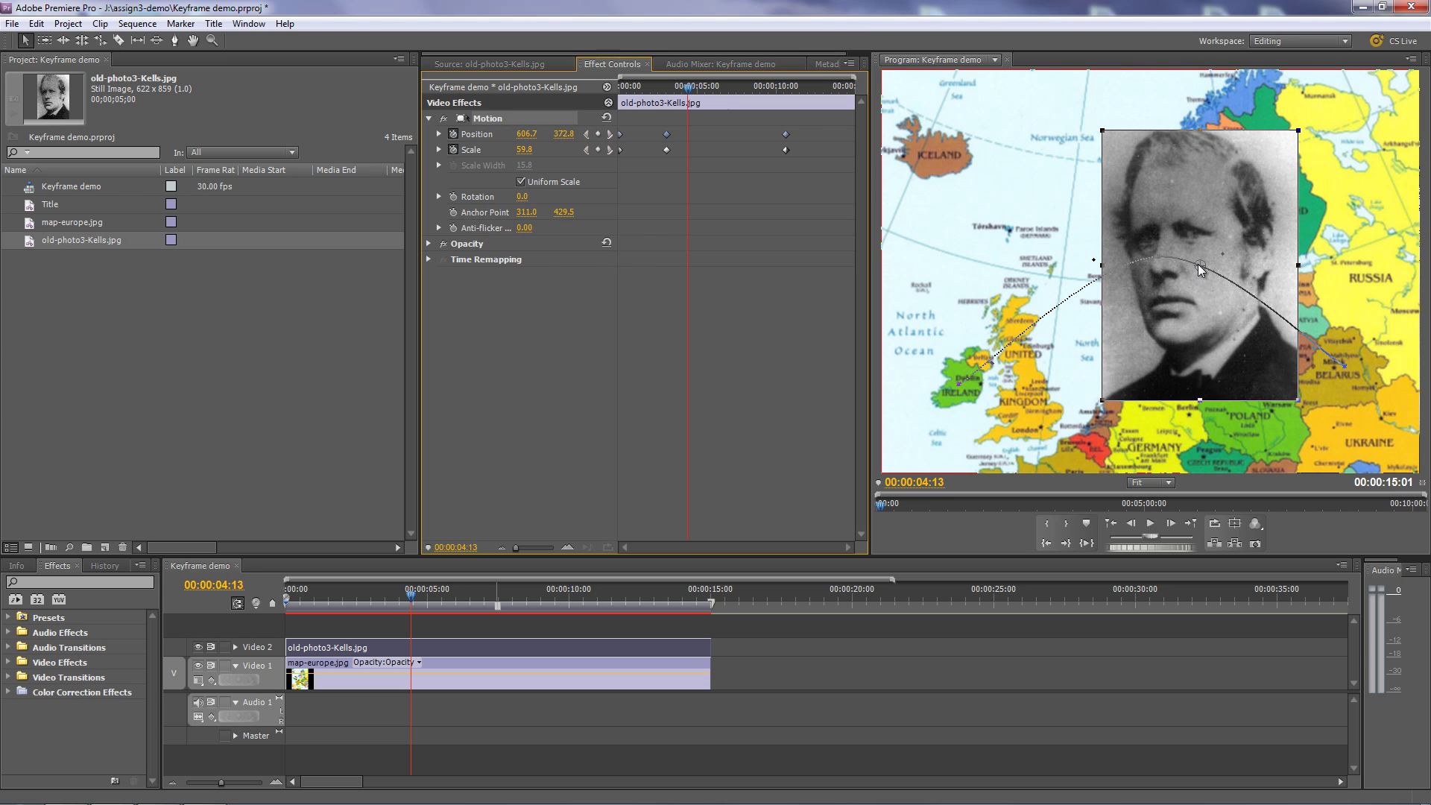
{"action": "left_click_drag", "start_coordinate": [697, 91], "coordinate": [720, 101]}
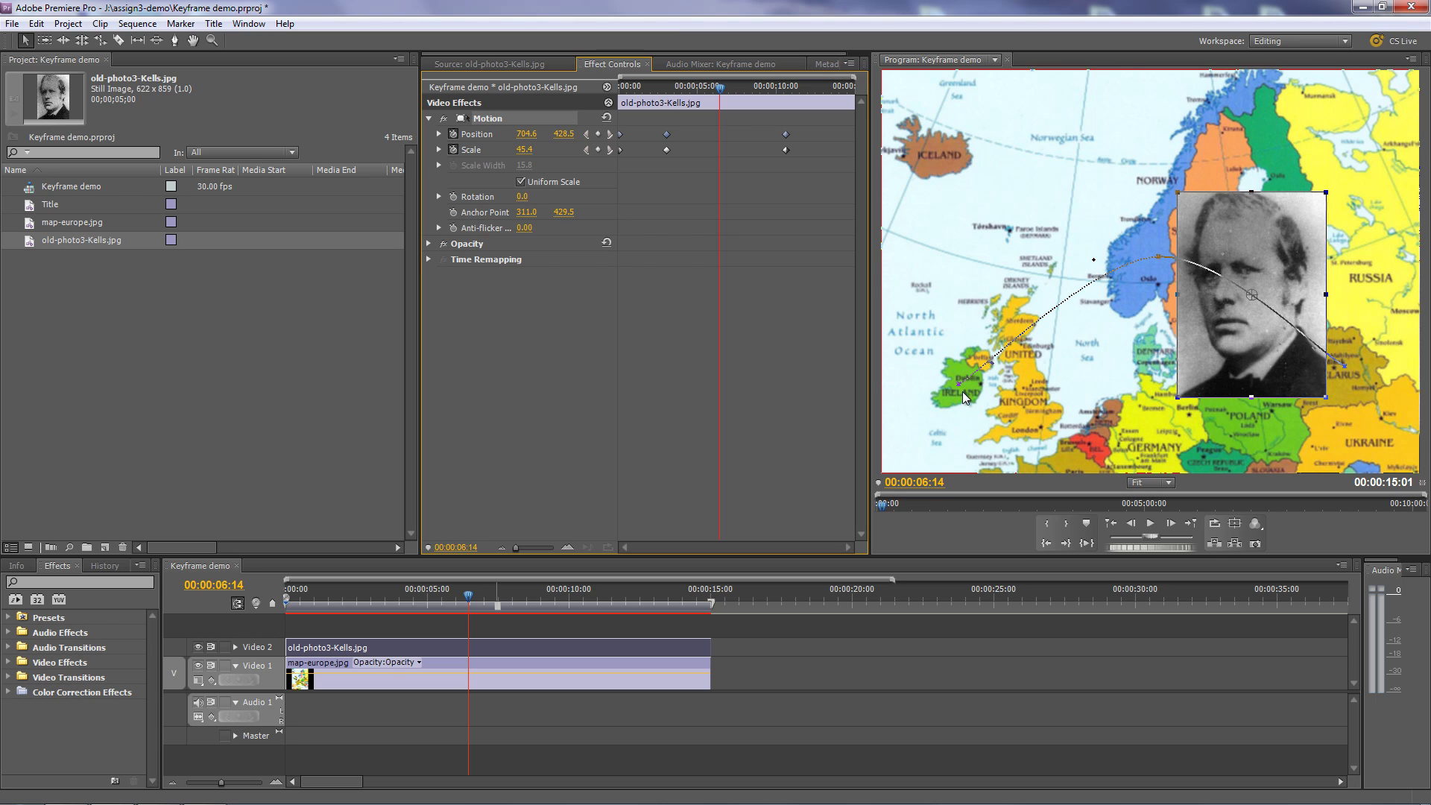
{"action": "left_click", "coordinate": [1170, 483]}
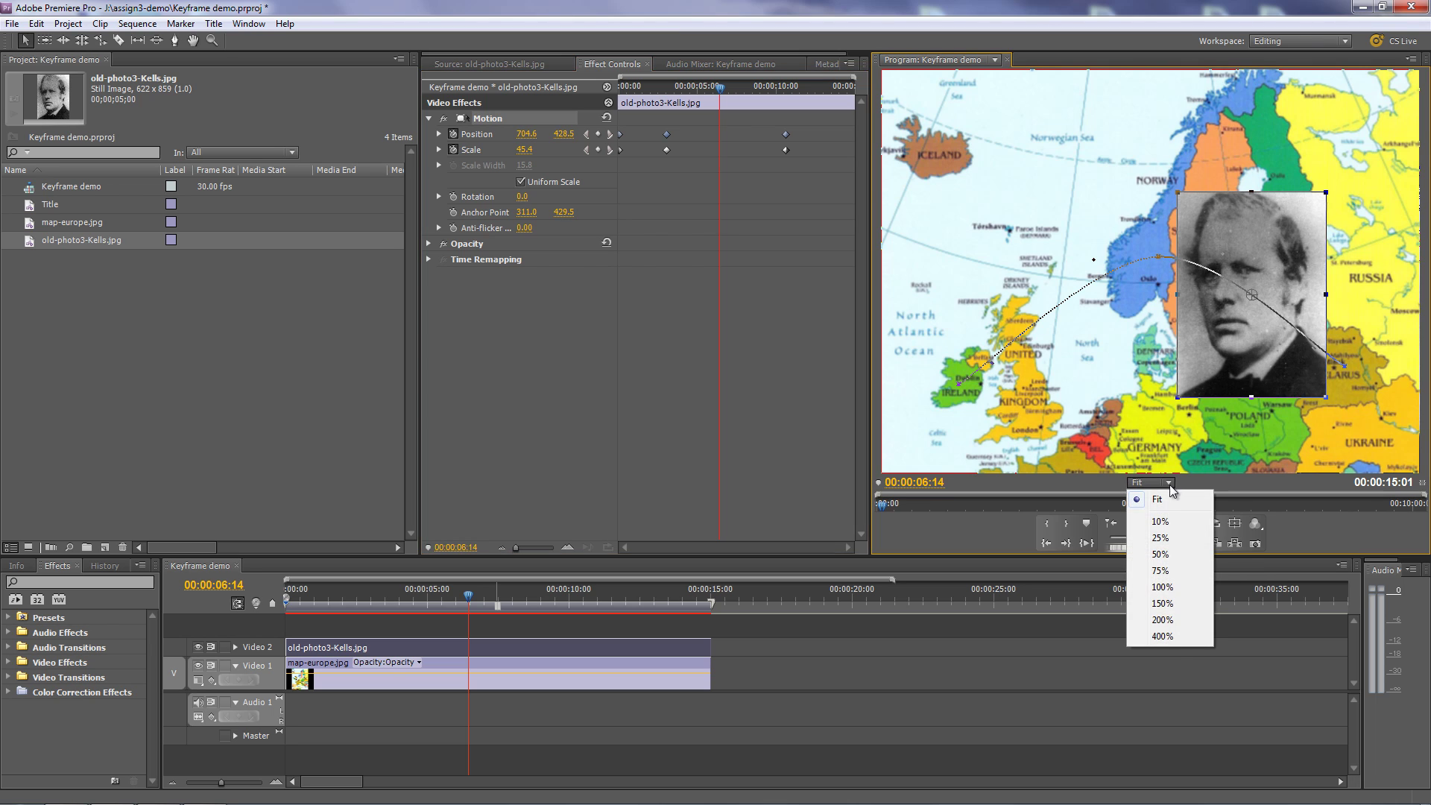
{"action": "left_click", "coordinate": [1168, 620]}
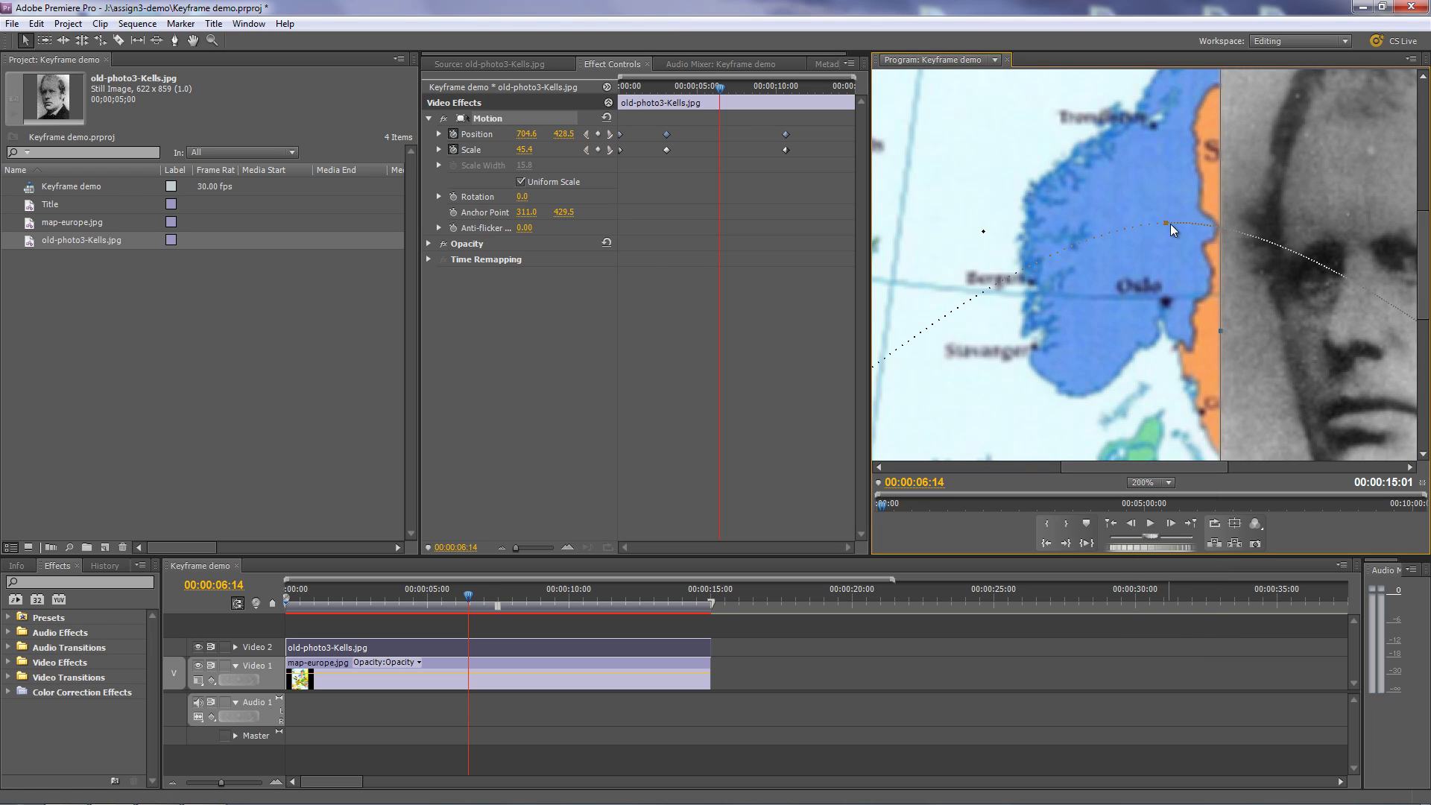
{"action": "left_click_drag", "start_coordinate": [1178, 468], "coordinate": [1088, 481]}
{"action": "left_click_drag", "start_coordinate": [1424, 272], "coordinate": [1423, 356]}
{"action": "left_click_drag", "start_coordinate": [1115, 467], "coordinate": [1072, 465]}
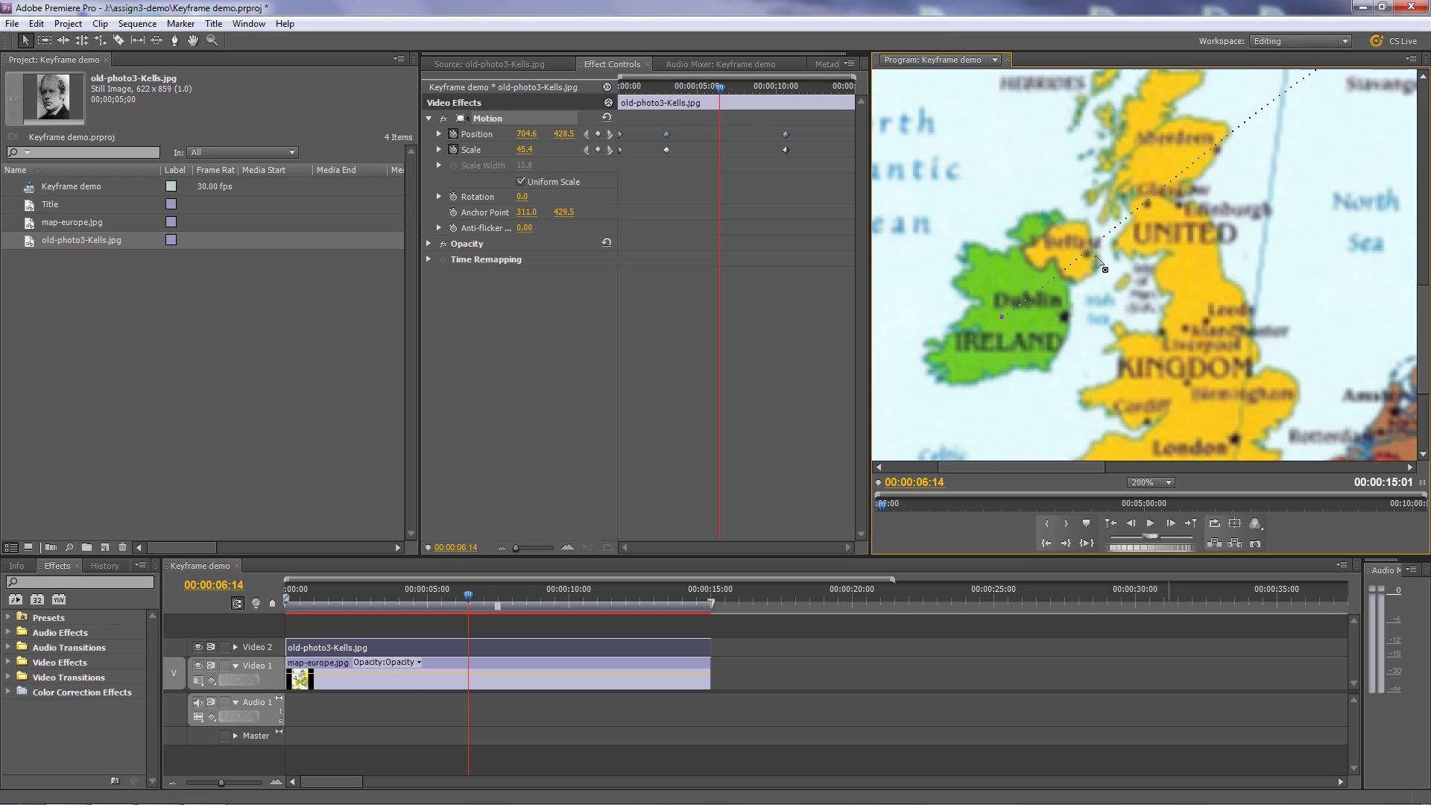
{"action": "left_click_drag", "start_coordinate": [1104, 269], "coordinate": [1014, 151]}
- Pull the Belarus keyframe's handle upward, then level and extend the handles of the middle path keyframe over Norway
{"action": "left_click_drag", "start_coordinate": [1024, 465], "coordinate": [1310, 537]}
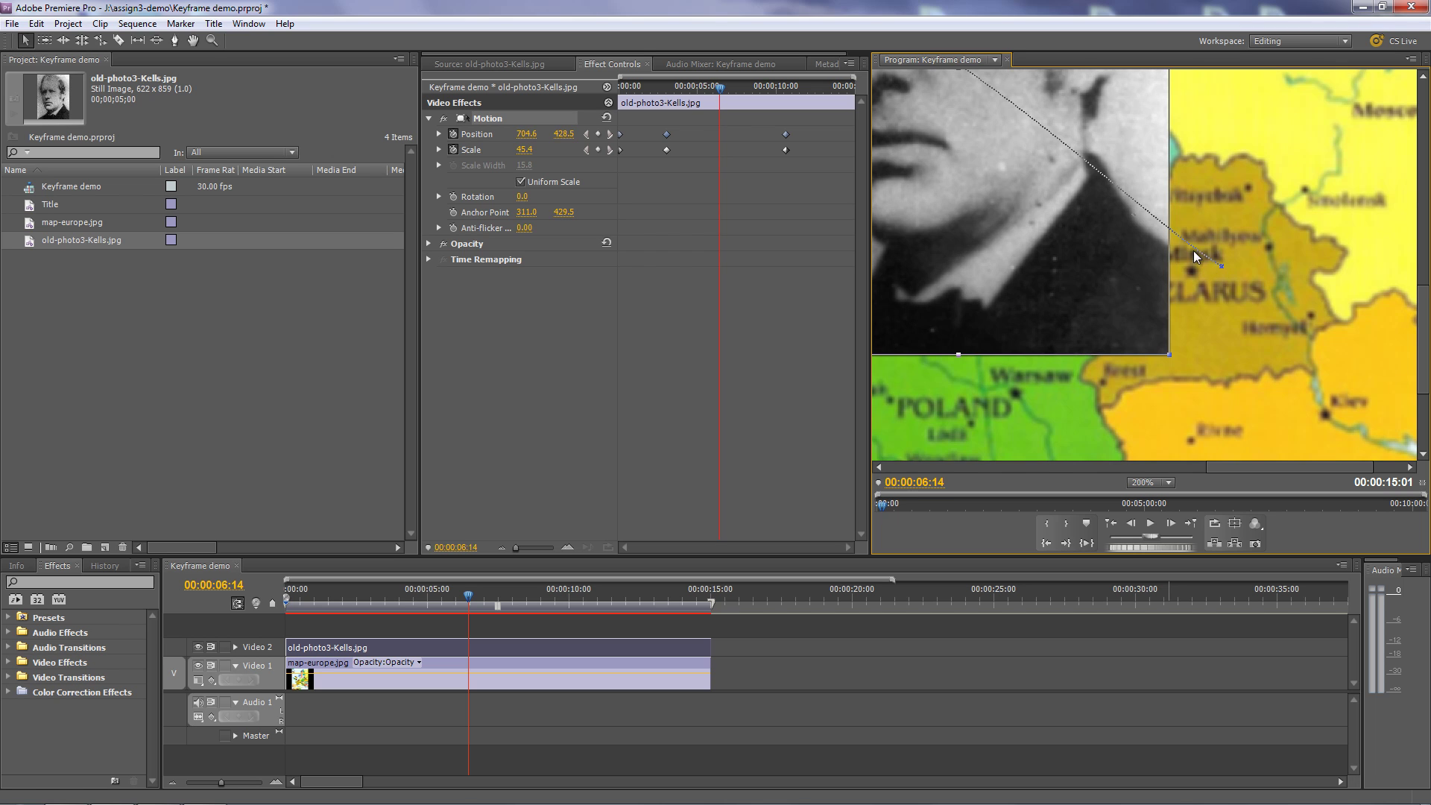
{"action": "left_click_drag", "start_coordinate": [1132, 219], "coordinate": [1176, 151]}
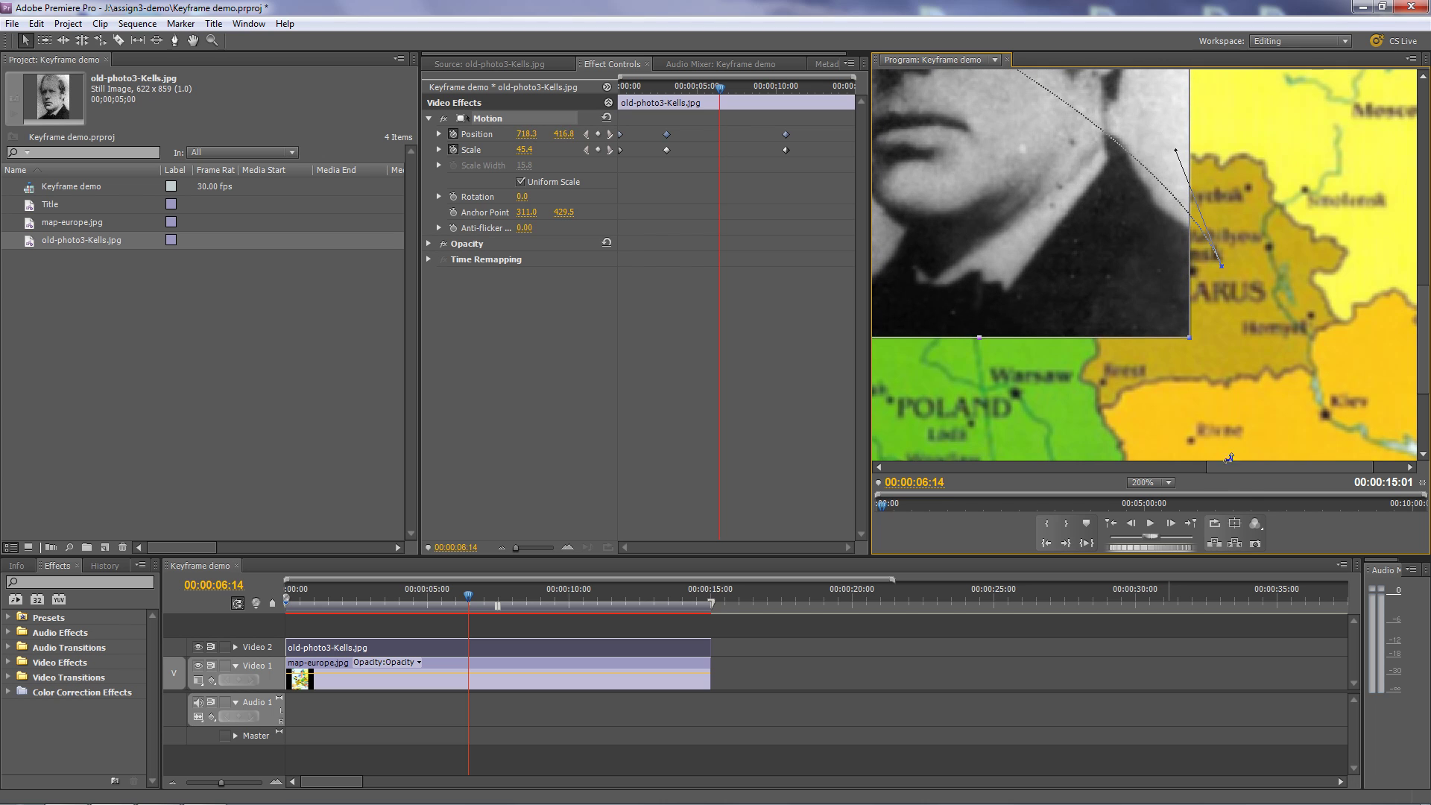
{"action": "left_click_drag", "start_coordinate": [1426, 378], "coordinate": [1427, 286]}
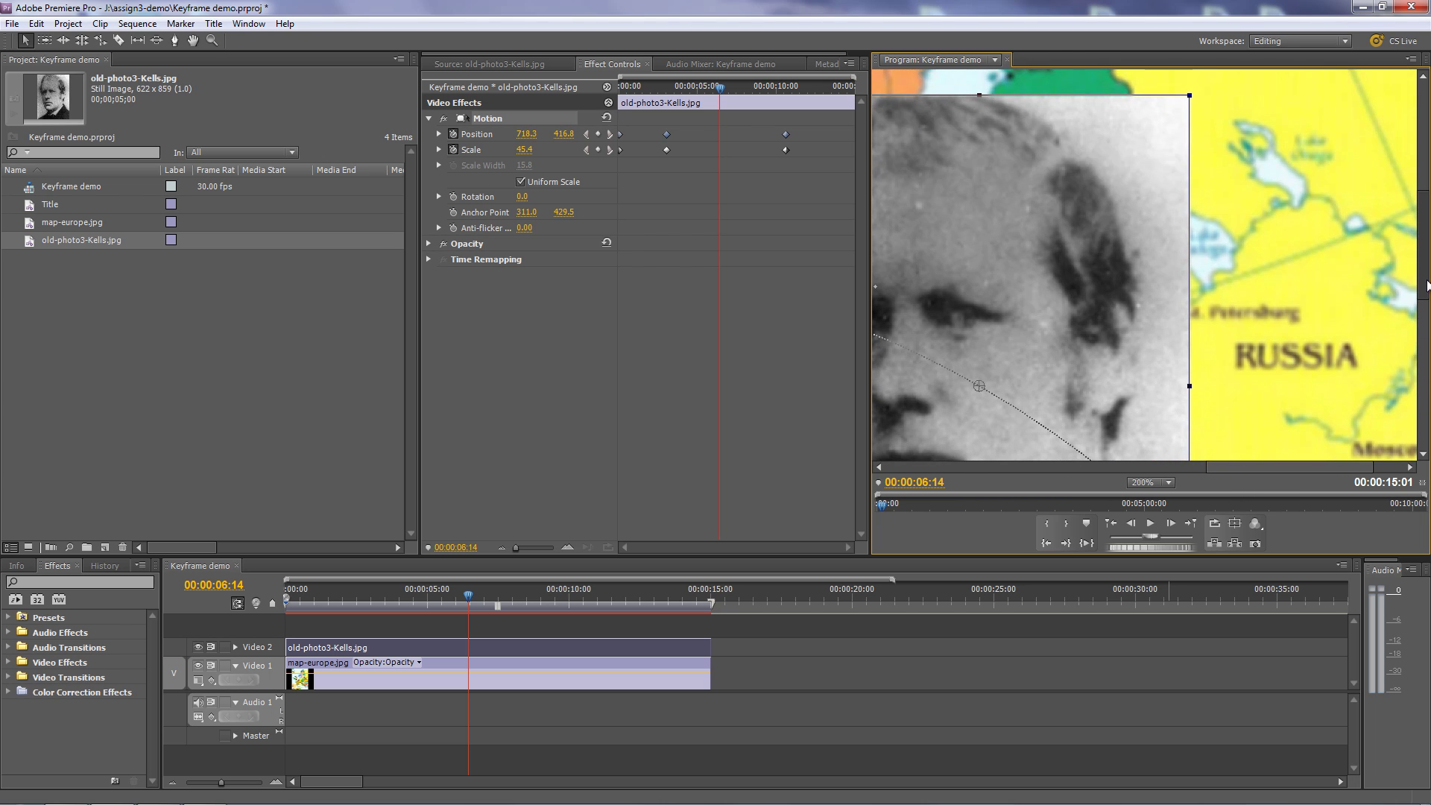
{"action": "left_click_drag", "start_coordinate": [1262, 468], "coordinate": [1140, 484]}
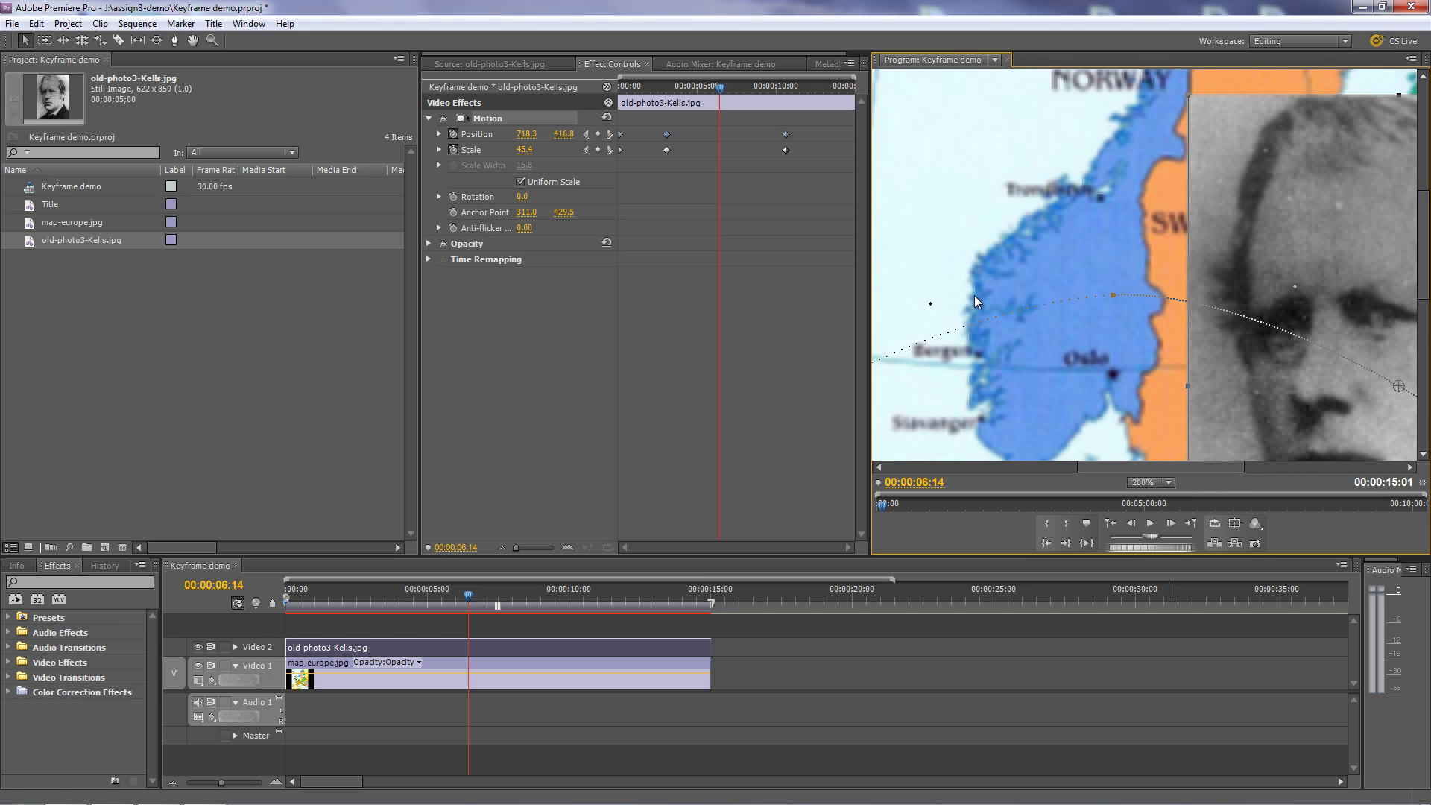
{"action": "left_click_drag", "start_coordinate": [933, 310], "coordinate": [931, 301]}
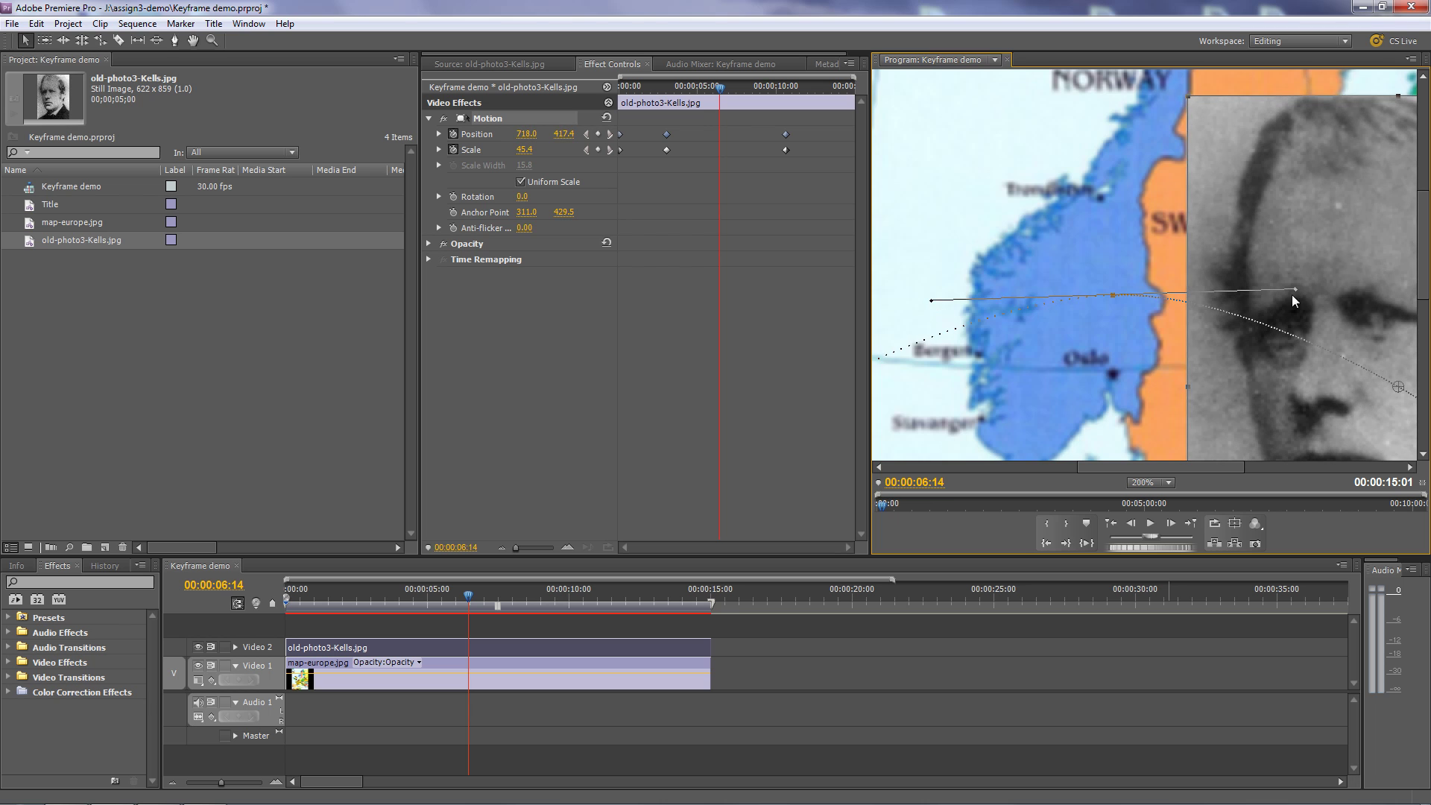
{"action": "left_click_drag", "start_coordinate": [1295, 290], "coordinate": [1403, 301]}
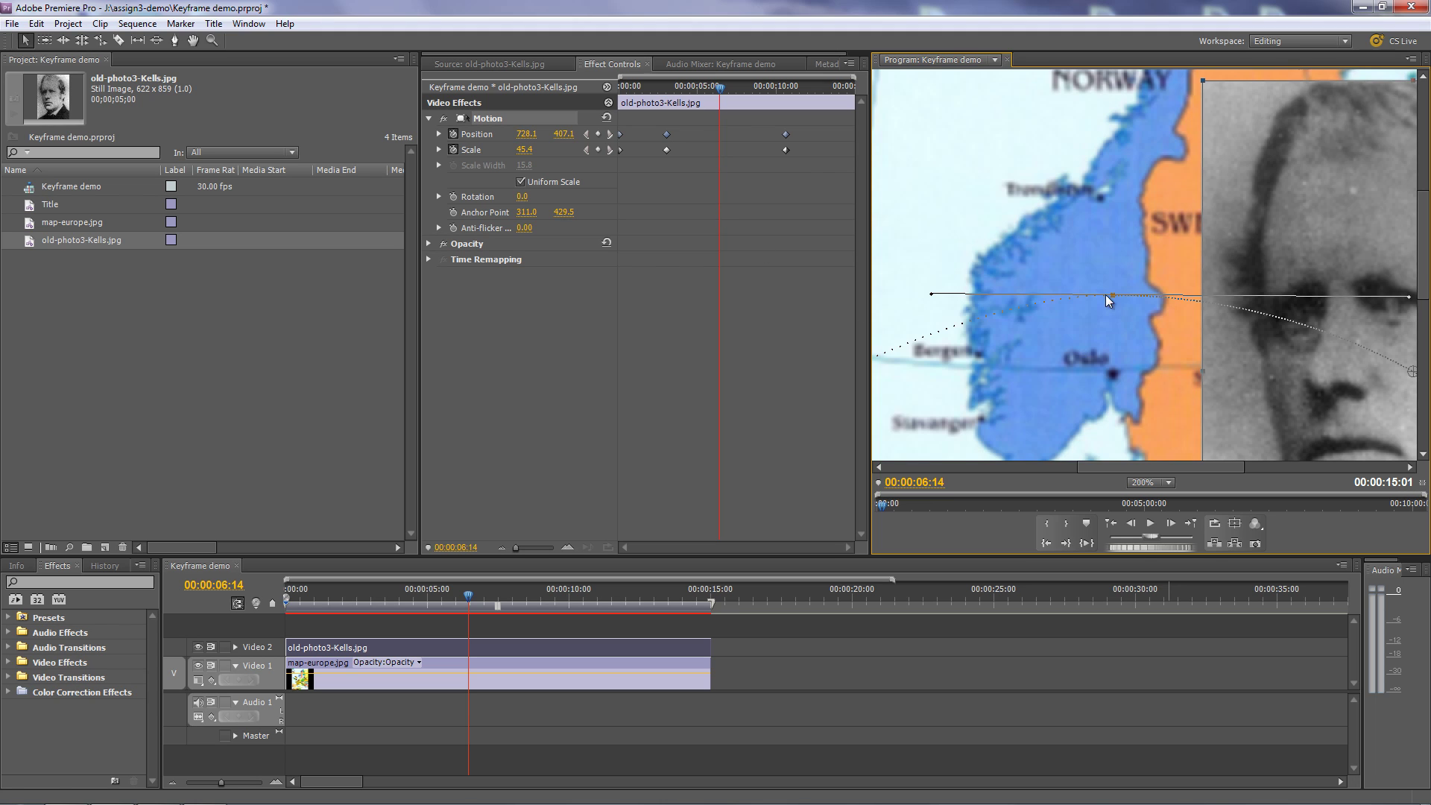
- Try Bezier spatial interpolation on the Position keyframe at 00:00:03:01 and shorten only its Ireland-side handle
{"action": "right_click", "coordinate": [666, 134]}
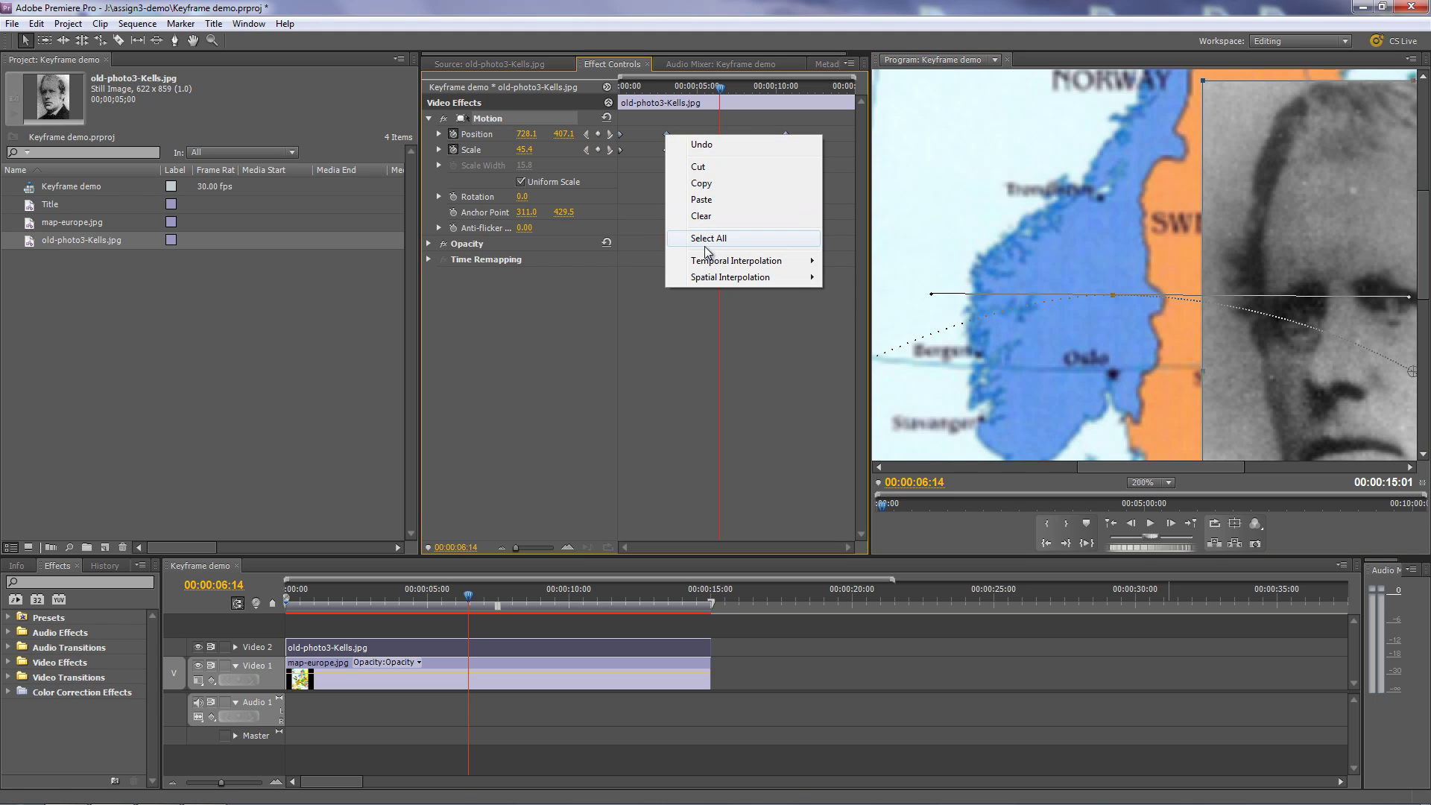
{"action": "mouse_move", "coordinate": [719, 281]}
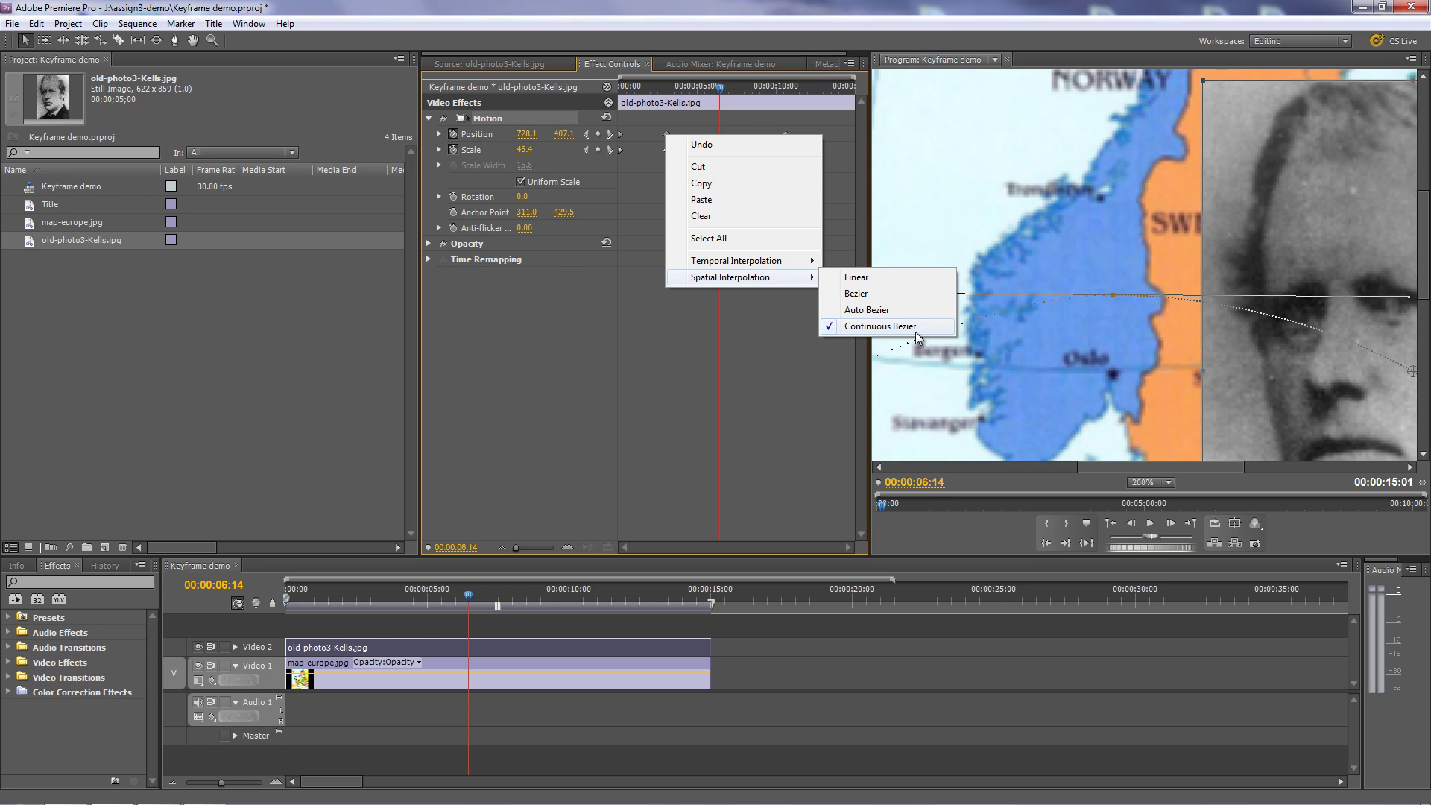
{"action": "left_click", "coordinate": [853, 296]}
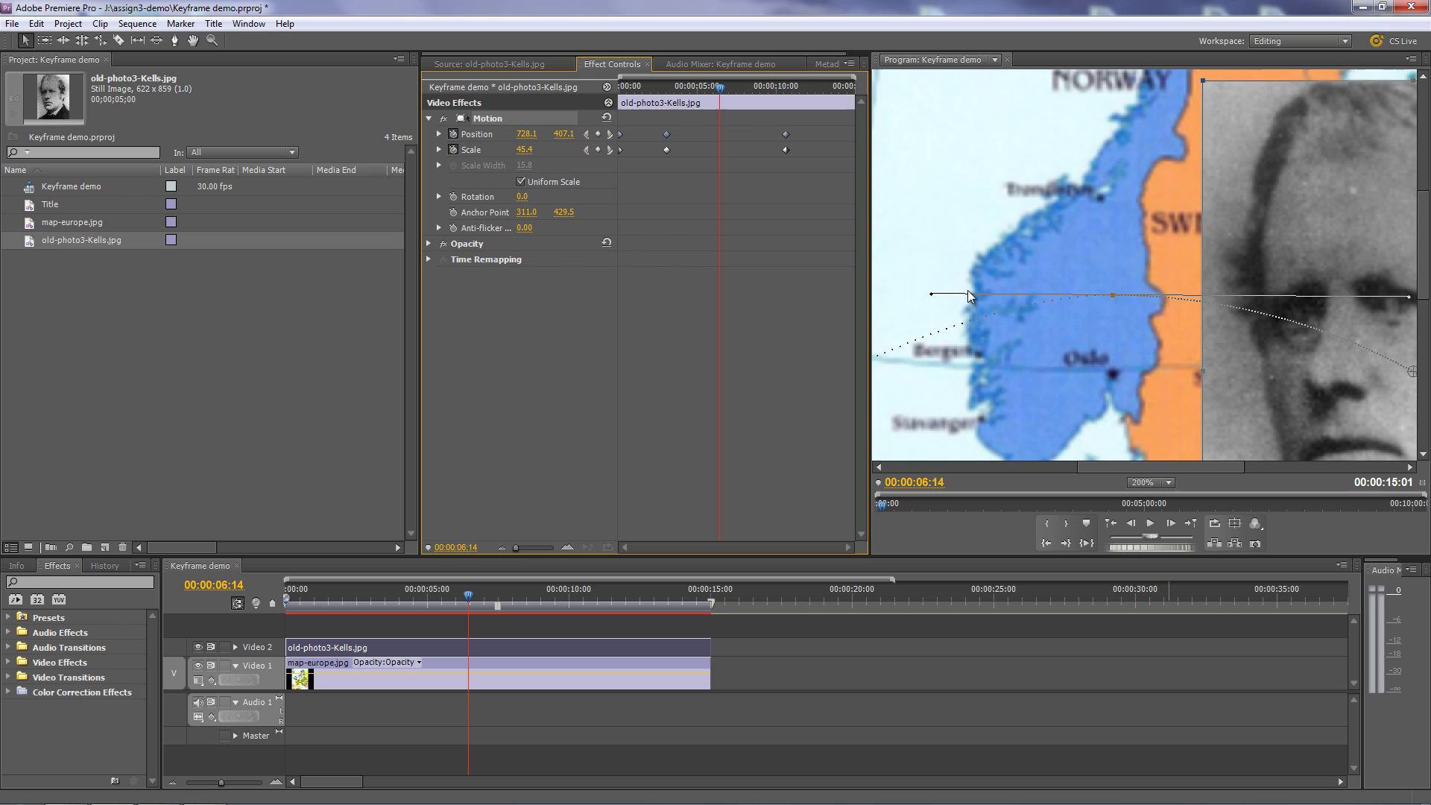
{"action": "left_click_drag", "start_coordinate": [931, 298], "coordinate": [967, 287]}
{"action": "left_click_drag", "start_coordinate": [967, 293], "coordinate": [966, 300]}
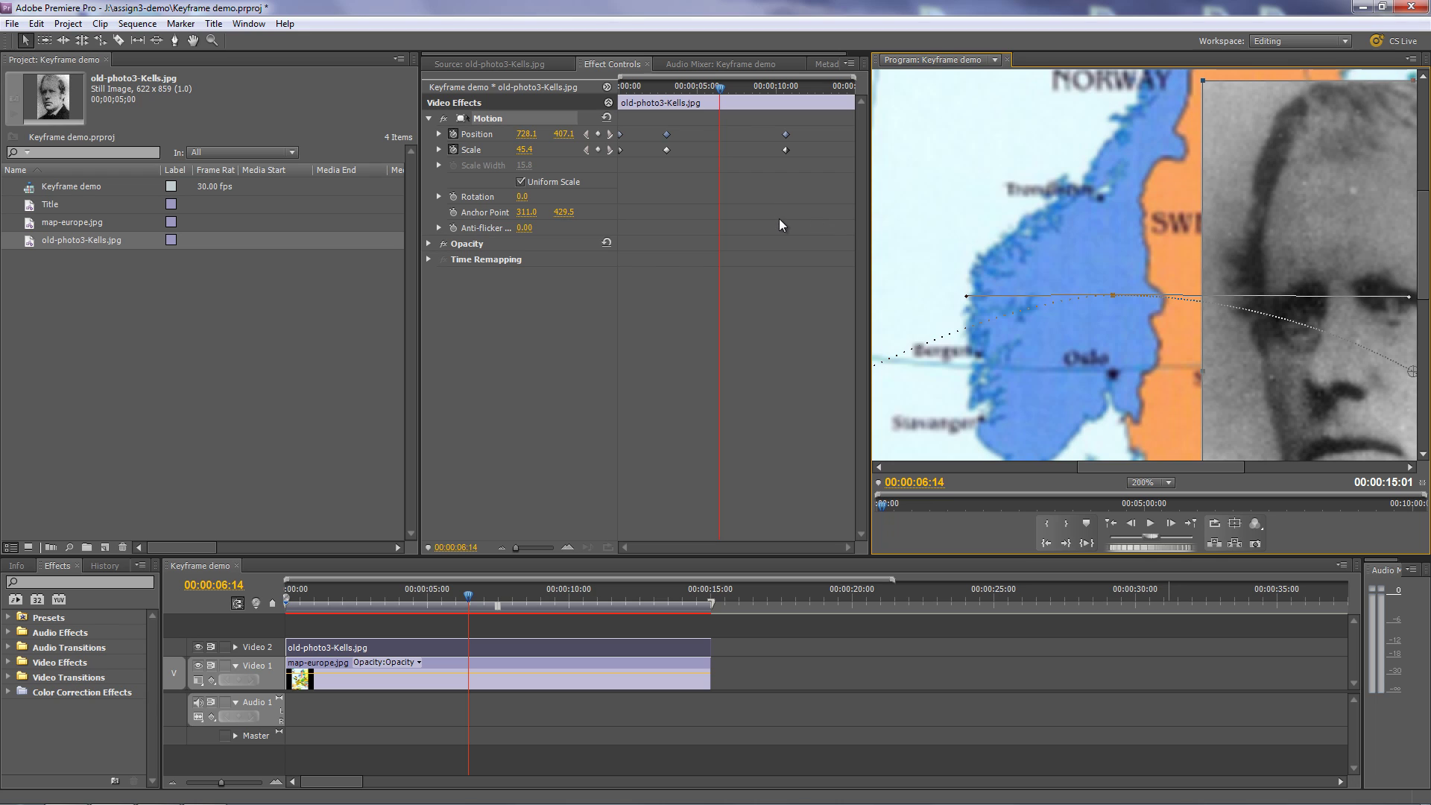
{"action": "mouse_move", "coordinate": [927, 294]}
{"action": "left_mouse_down"}
{"action": "mouse_move", "coordinate": [969, 297]}
{"action": "mouse_move", "coordinate": [945, 298]}
{"action": "left_mouse_up"}
- Check the Spatial Interpolation type of the Position keyframe at 00:00:03:01
{"action": "right_click", "coordinate": [662, 135]}
{"action": "left_click", "coordinate": [663, 133]}
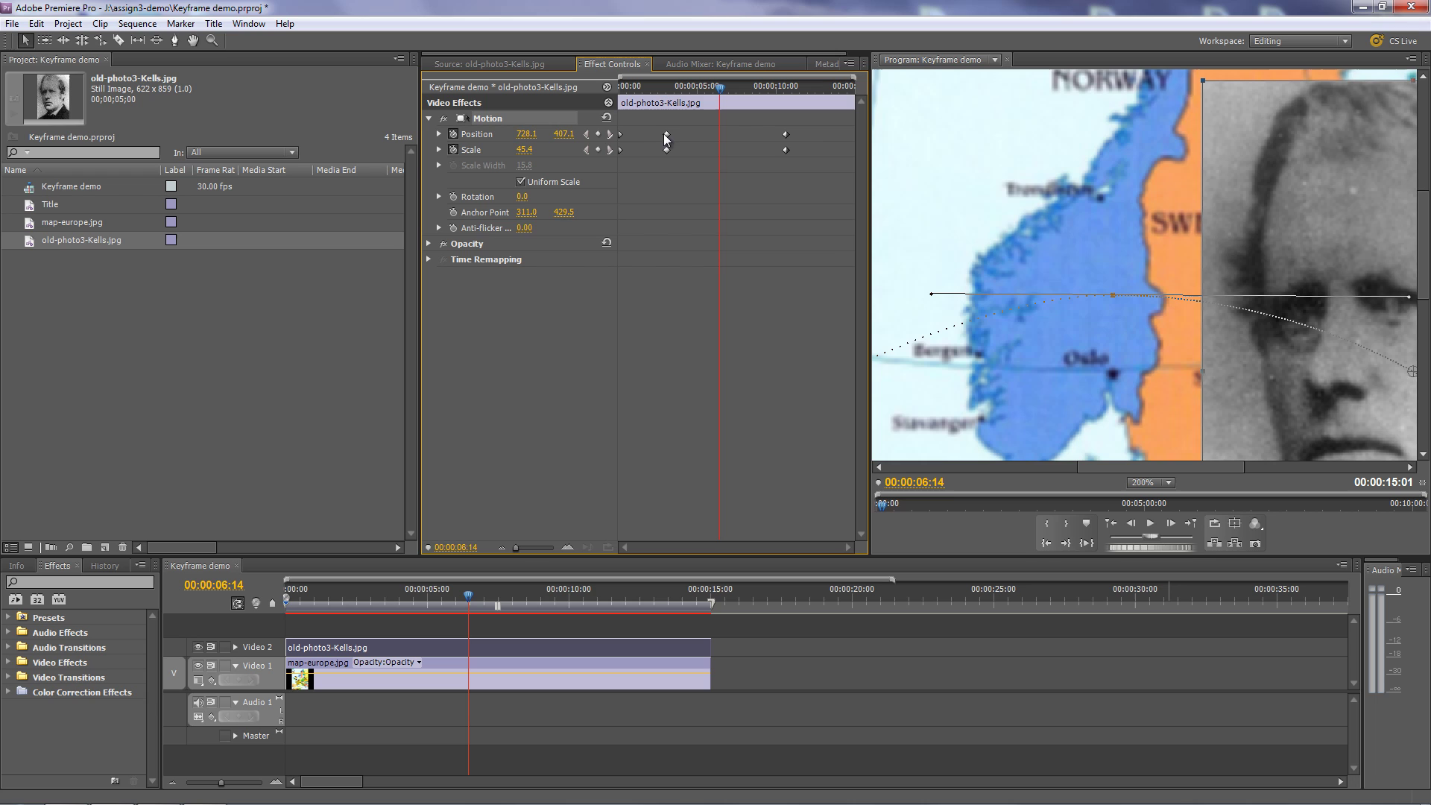
{"action": "right_click", "coordinate": [664, 136]}
{"action": "mouse_move", "coordinate": [738, 280]}
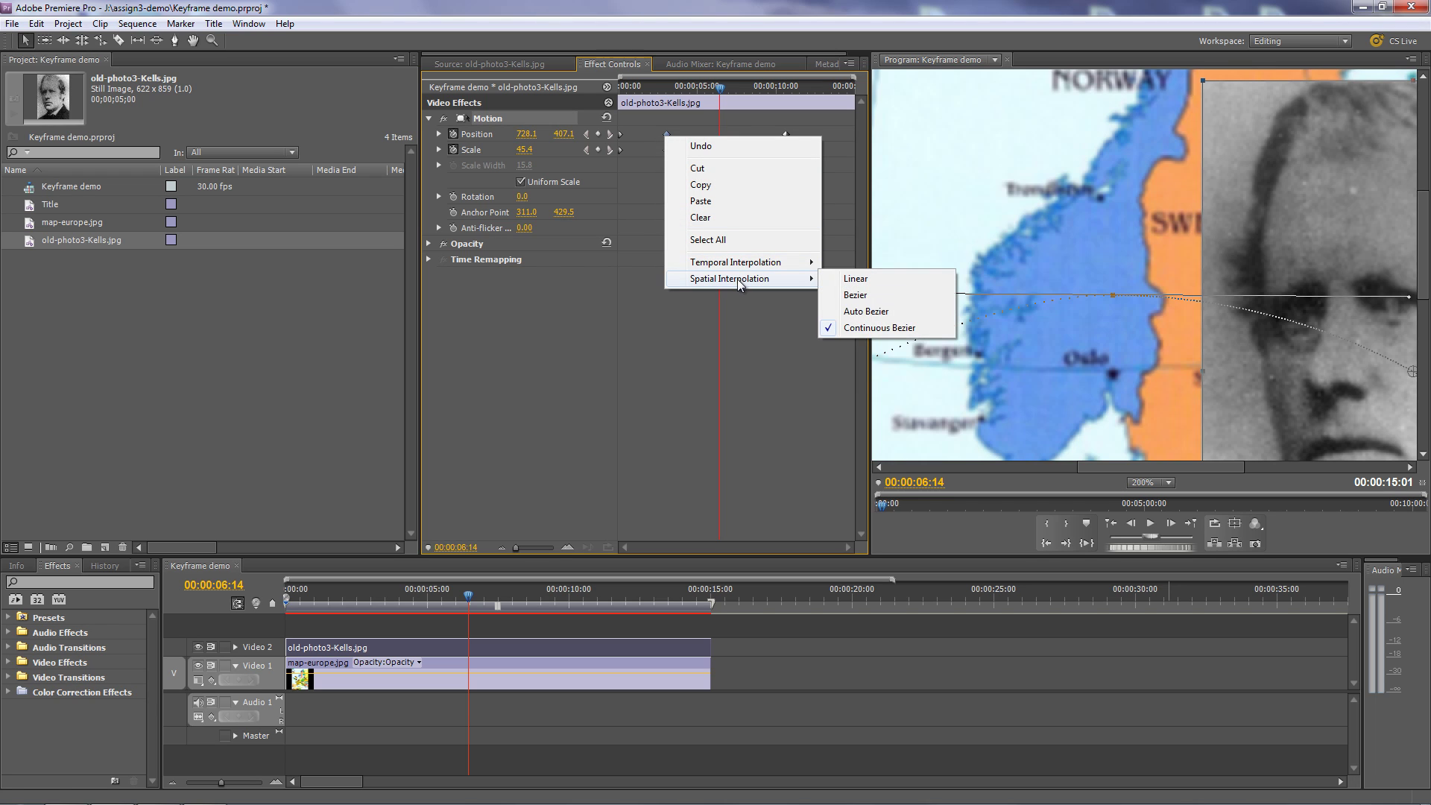
{"action": "left_click", "coordinate": [937, 285]}
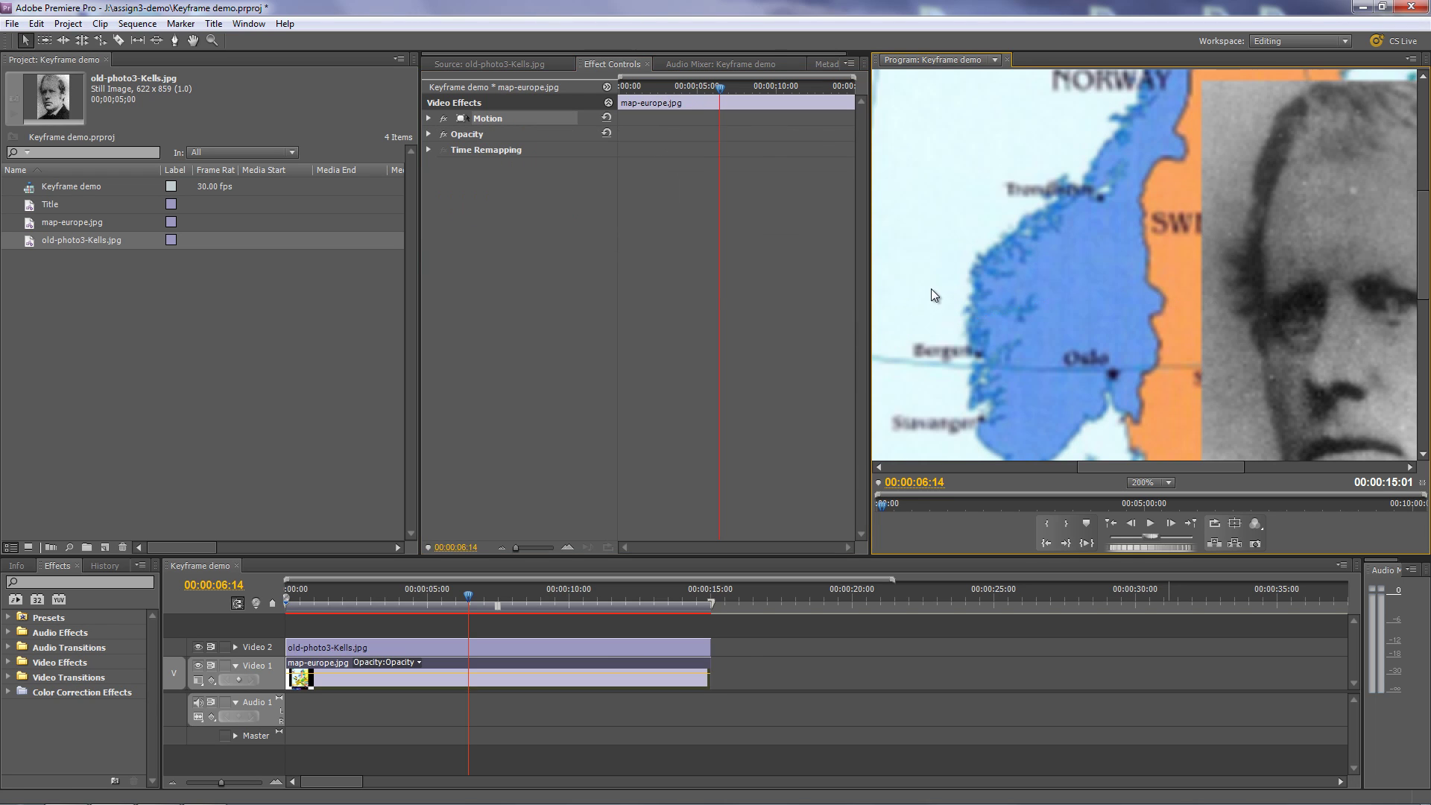
- With the photo's Motion effect selected and the preview set to Fit, scrub back to 00:00:02:22 to examine the reshaped path
{"action": "left_click", "coordinate": [529, 648]}
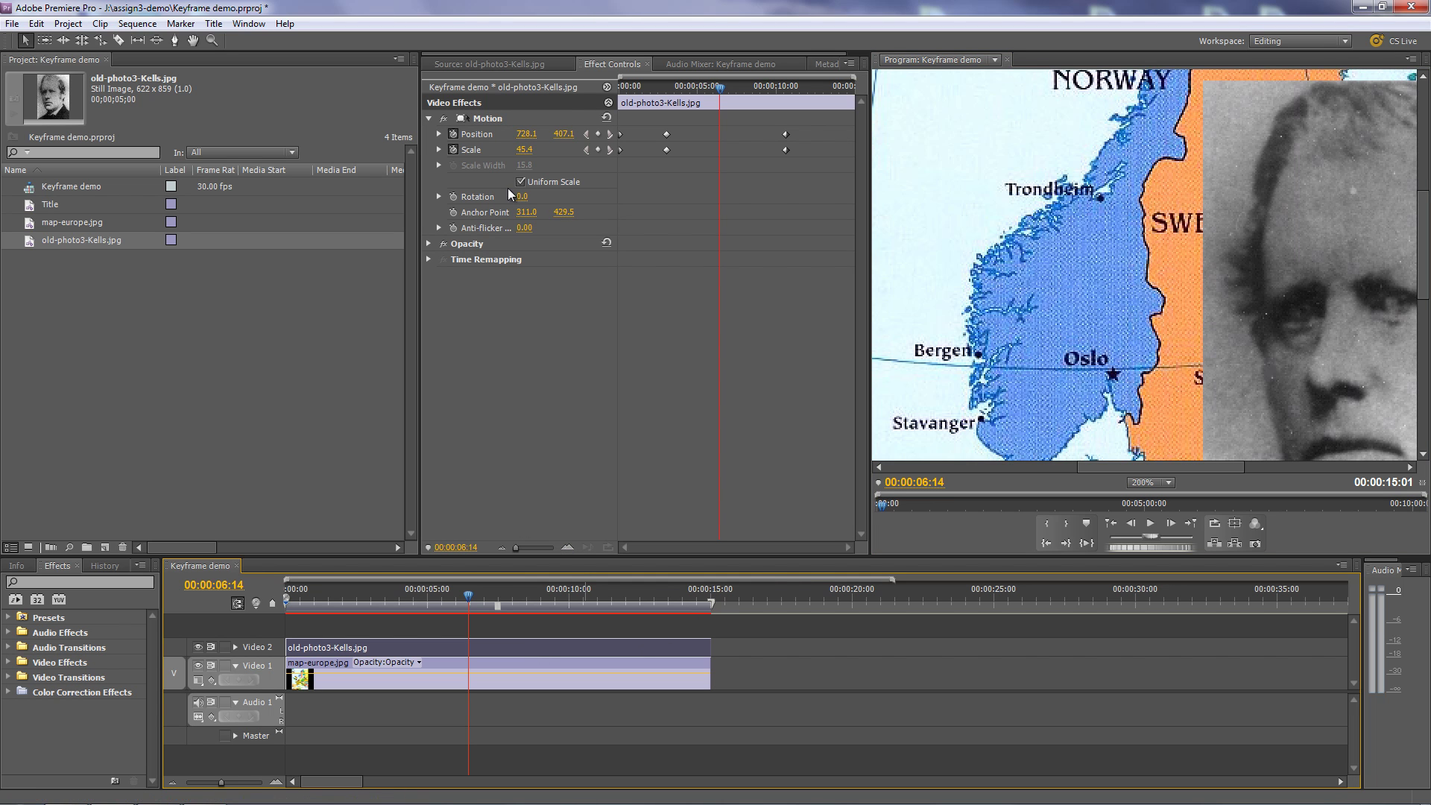
{"action": "left_click", "coordinate": [488, 118]}
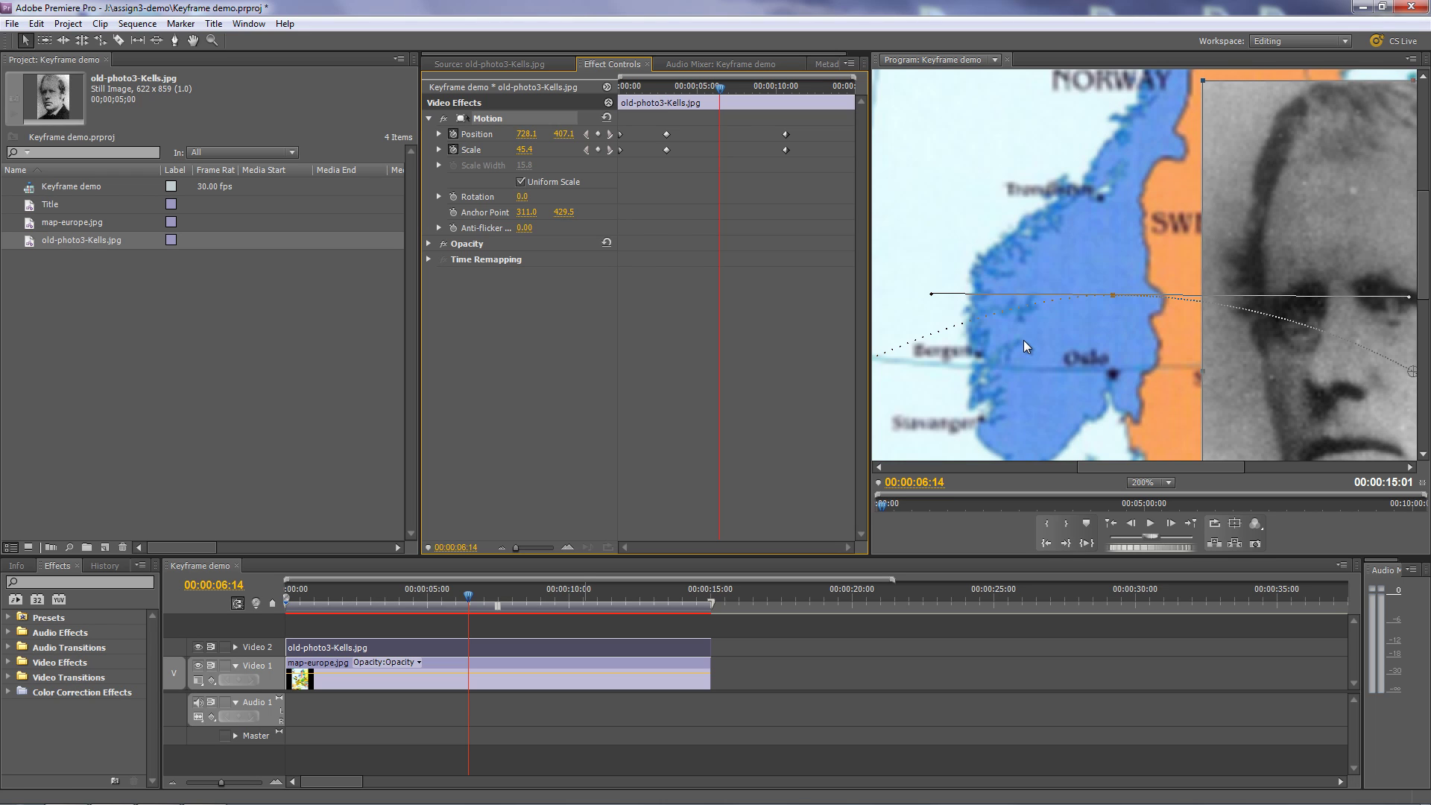
{"action": "left_click", "coordinate": [1168, 484]}
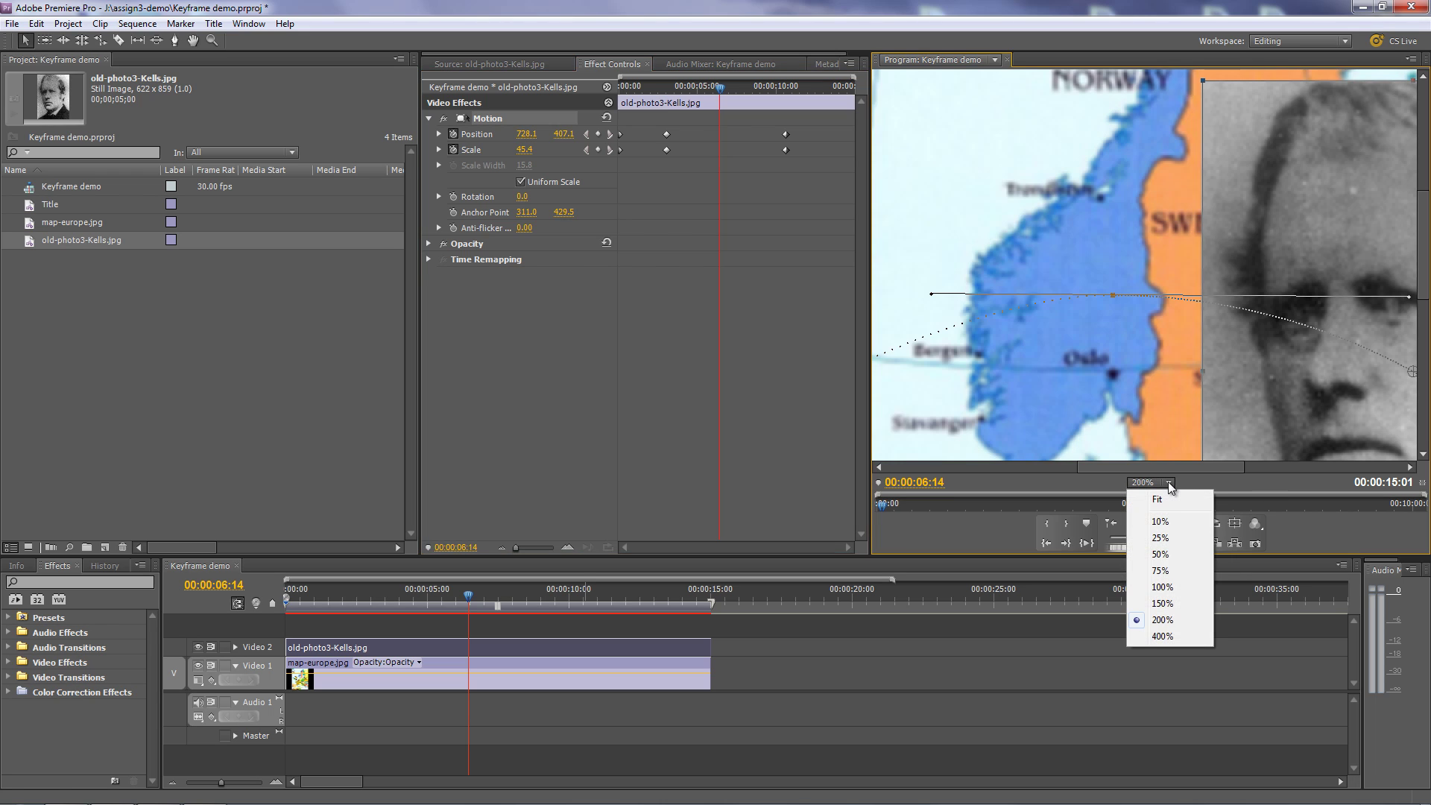
{"action": "left_click", "coordinate": [1166, 500]}
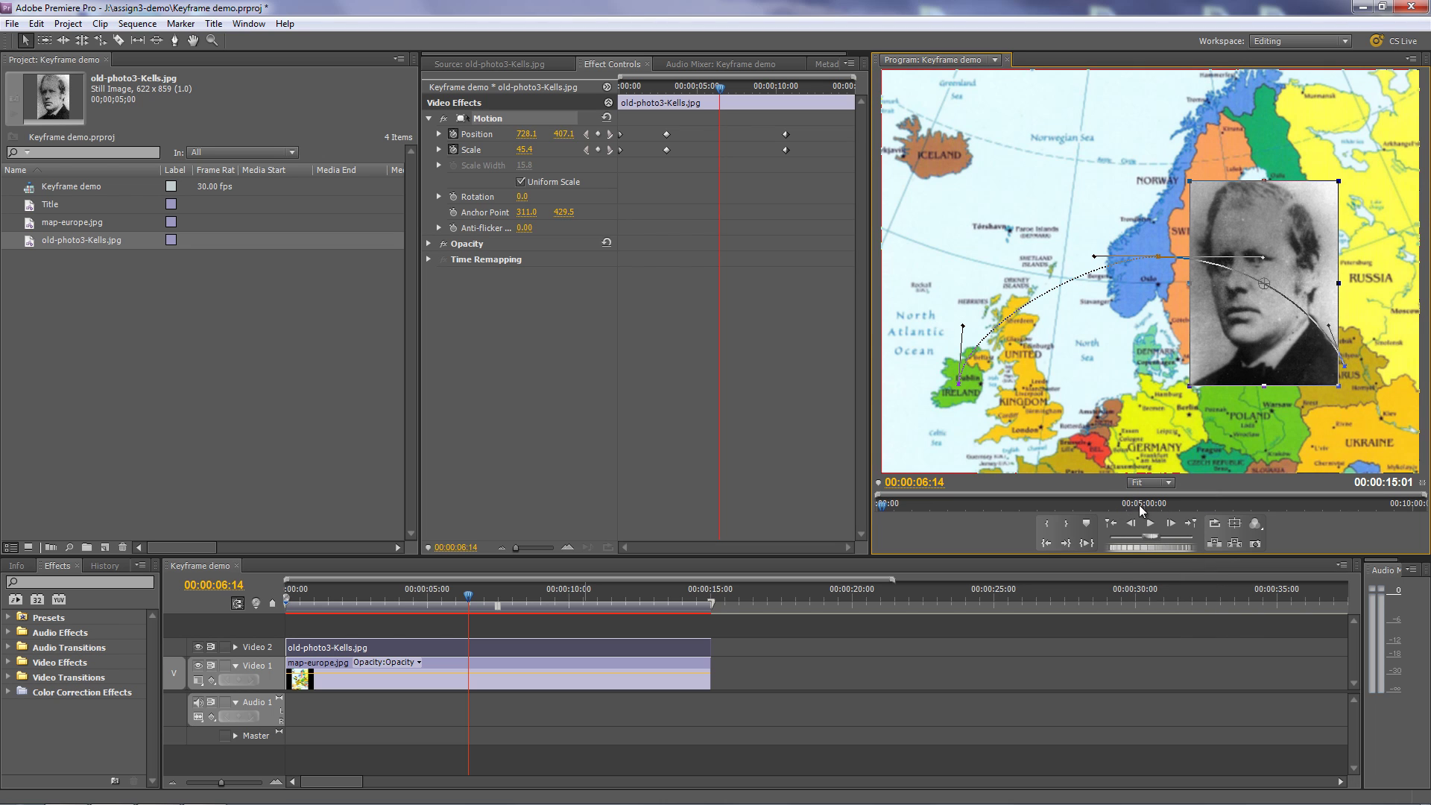
{"action": "left_click_drag", "start_coordinate": [467, 596], "coordinate": [405, 570]}
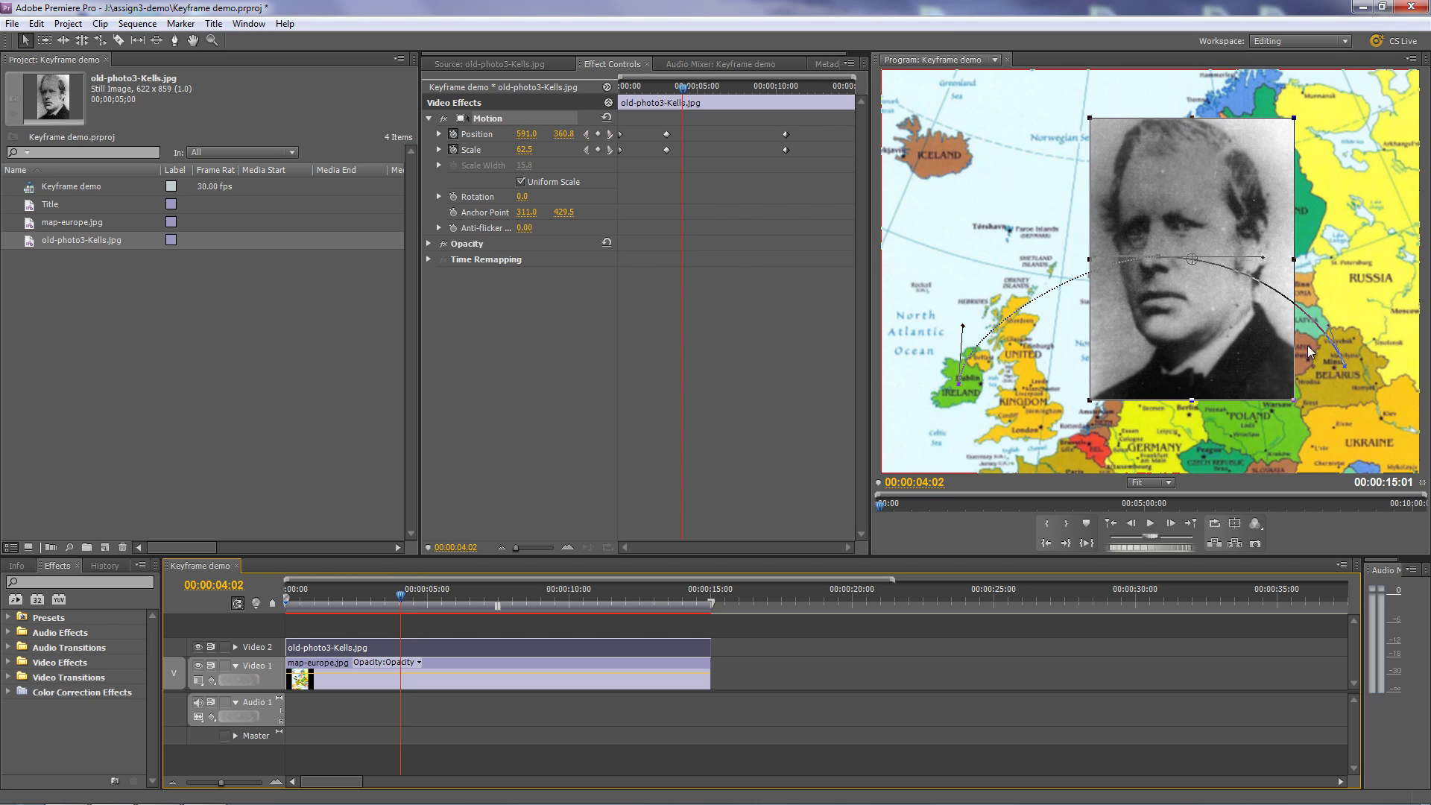
{"action": "left_click_drag", "start_coordinate": [682, 86], "coordinate": [662, 97]}
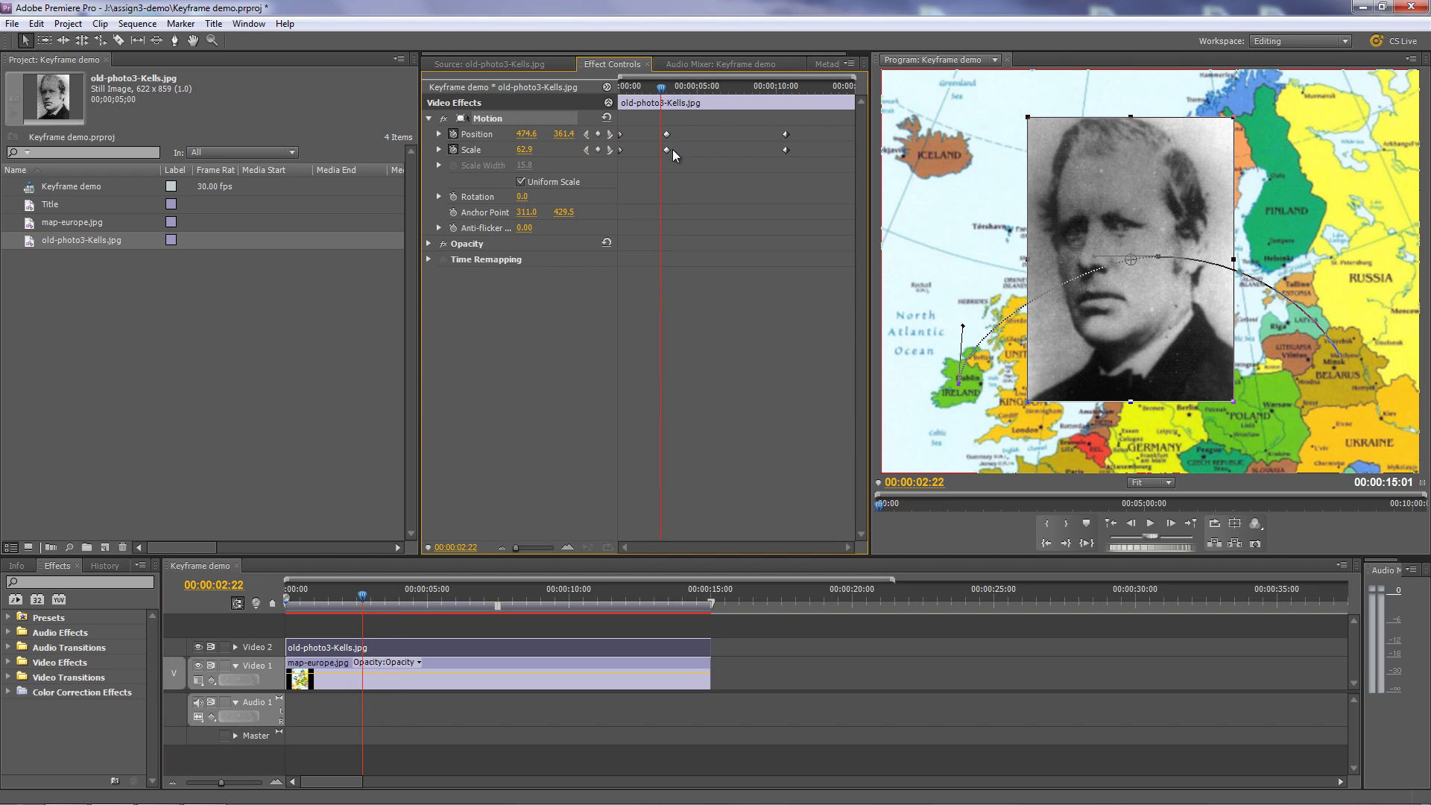
- Review the Temporal Interpolation options for the photo's Position and Scale keyframes at 00:00:03:01
{"action": "left_click_drag", "start_coordinate": [686, 176], "coordinate": [650, 120]}
{"action": "right_click", "coordinate": [666, 135]}
{"action": "mouse_move", "coordinate": [742, 261]}
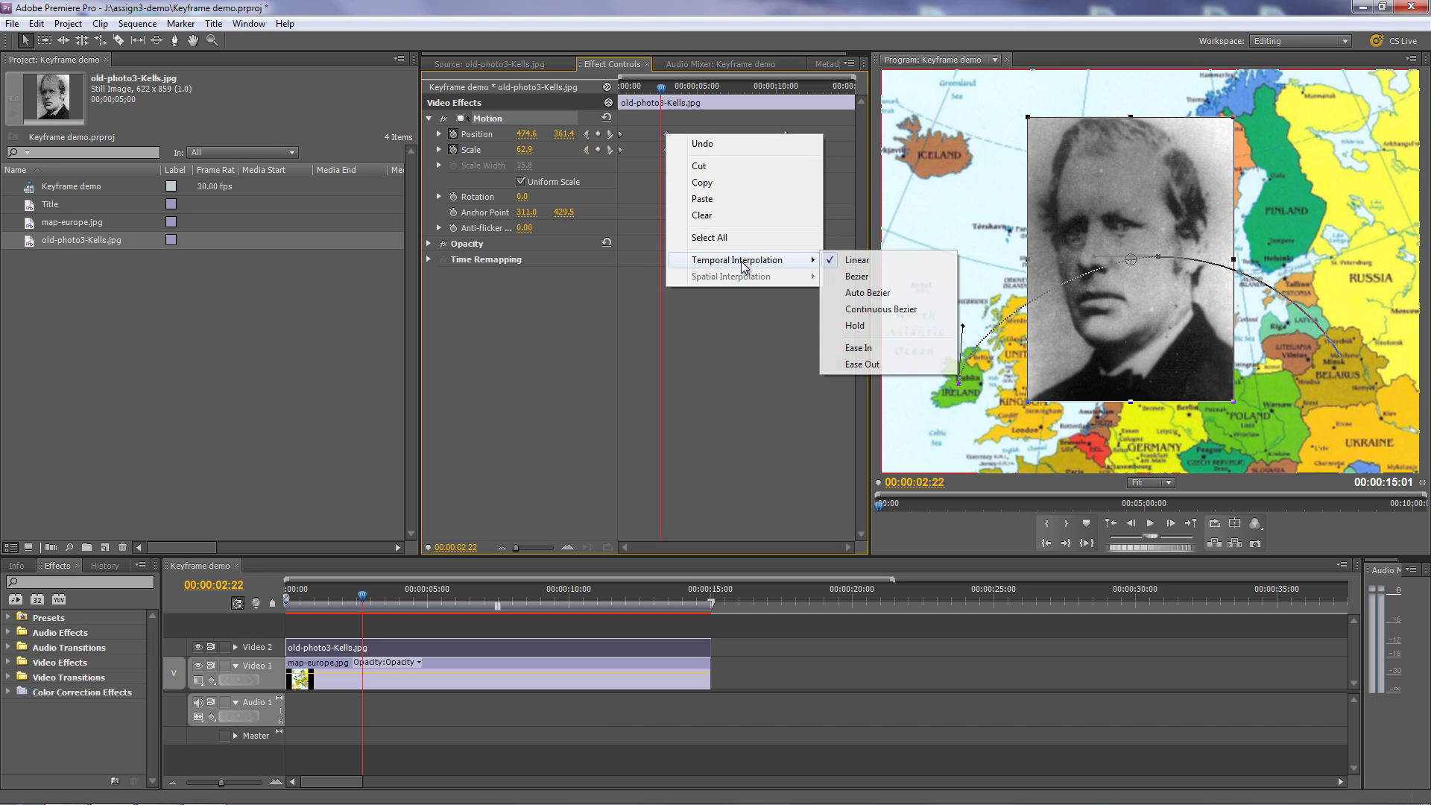
{"action": "left_click", "coordinate": [873, 325]}
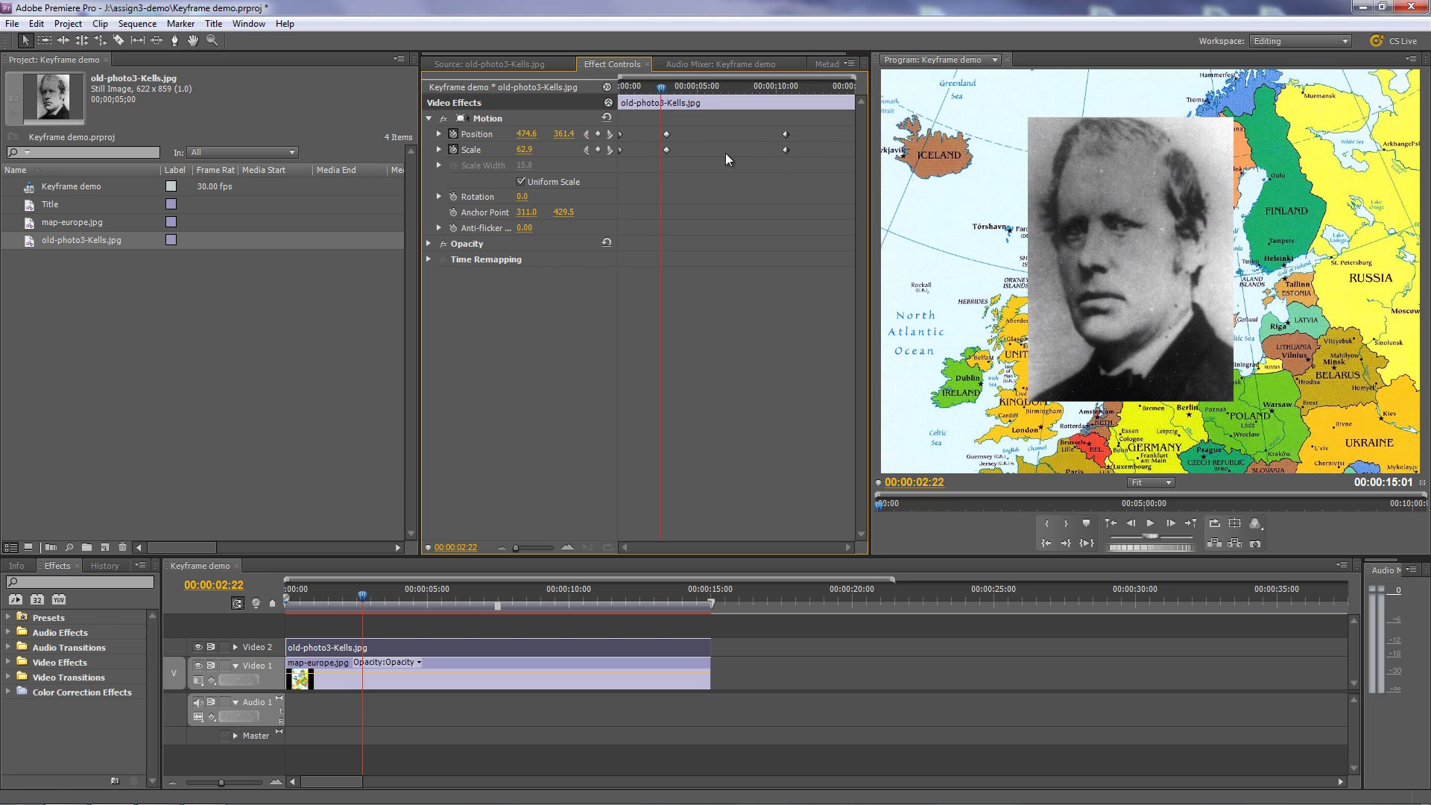
- Copy the Position and Scale keyframes at 00:00:03:01, paste them at 00:00:07:13, and play the stretch between the two pairs
{"action": "left_click_drag", "start_coordinate": [692, 168], "coordinate": [664, 128]}
{"action": "right_click", "coordinate": [667, 136]}
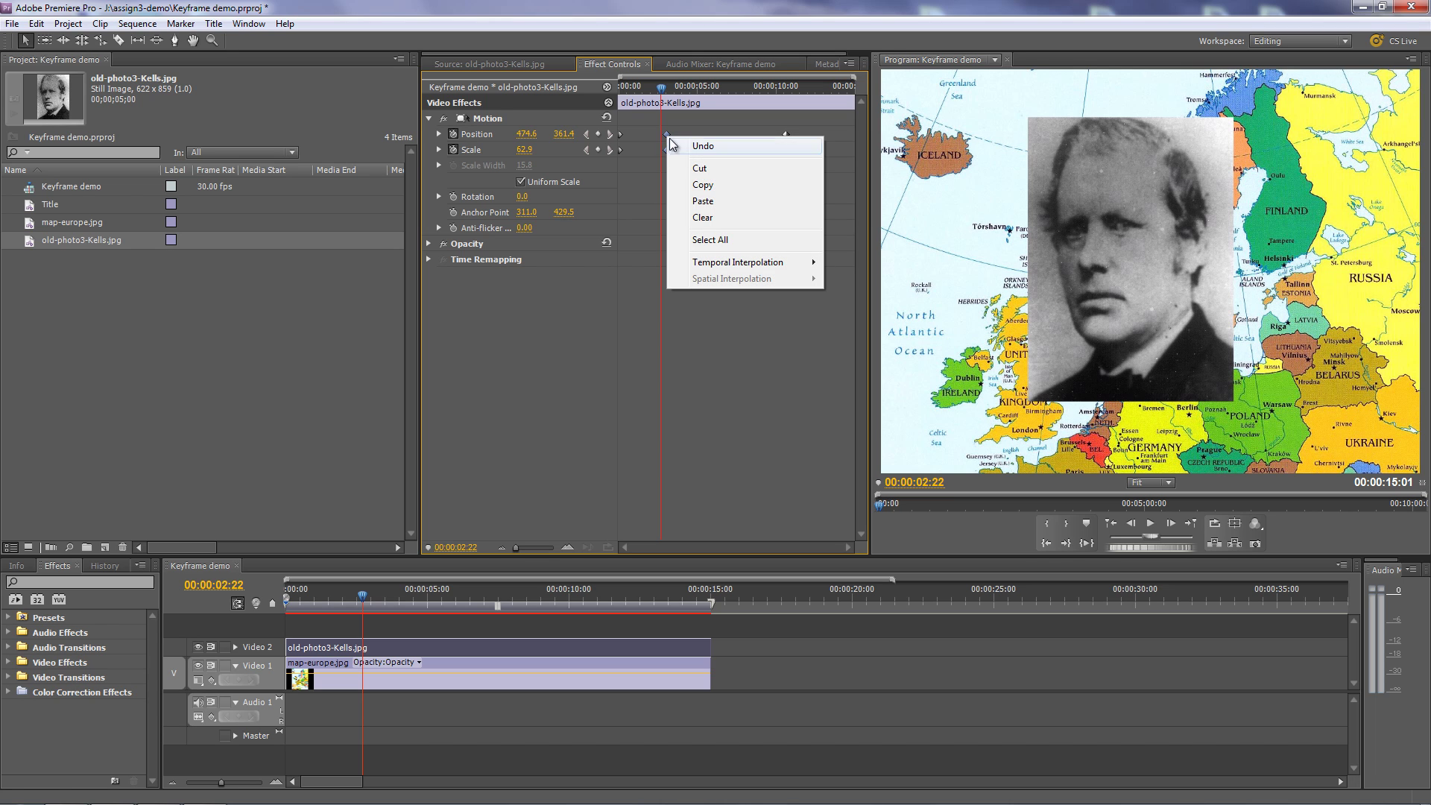
{"action": "left_click", "coordinate": [705, 185]}
{"action": "left_click_drag", "start_coordinate": [662, 87], "coordinate": [738, 105]}
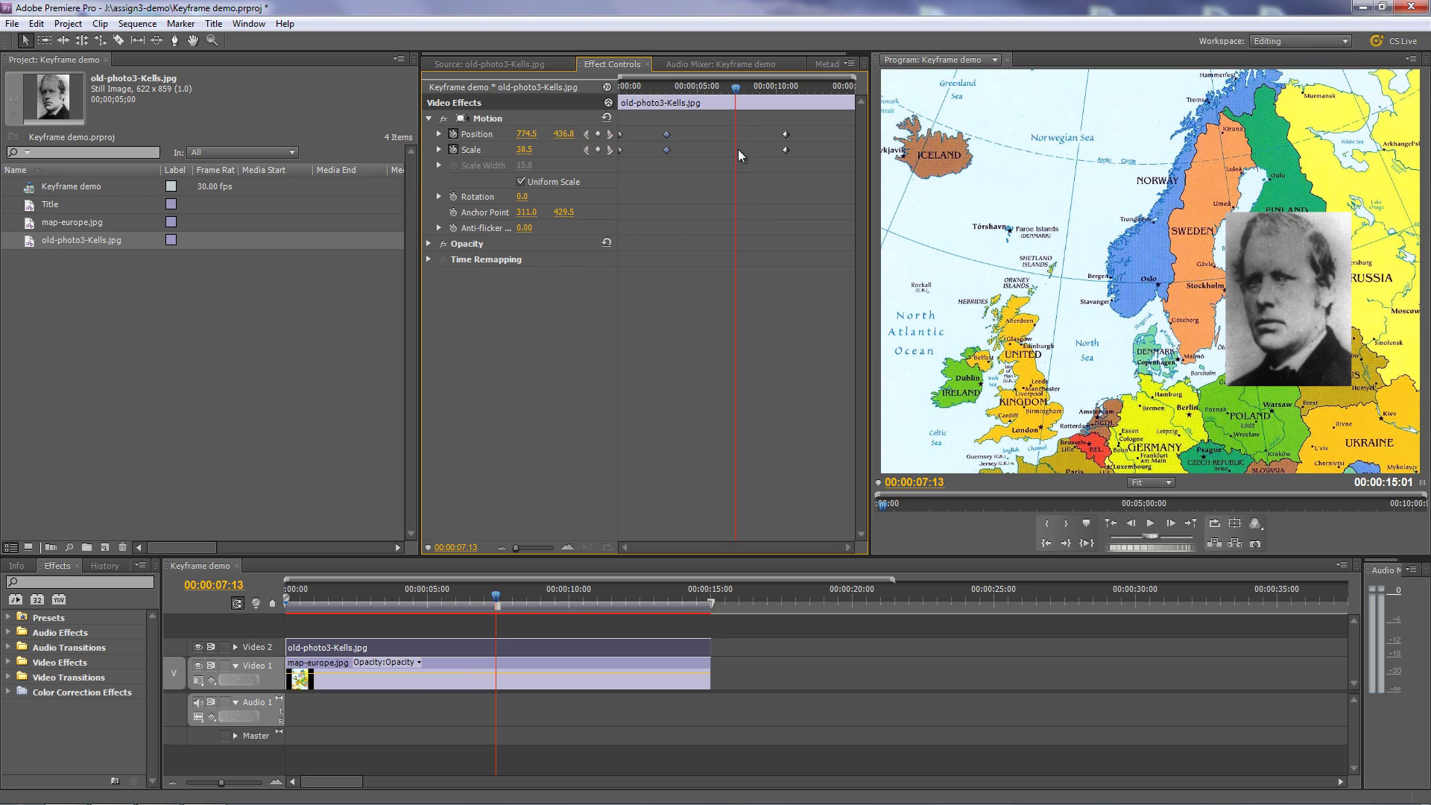
{"action": "key", "text": "ctrl+shift+z"}
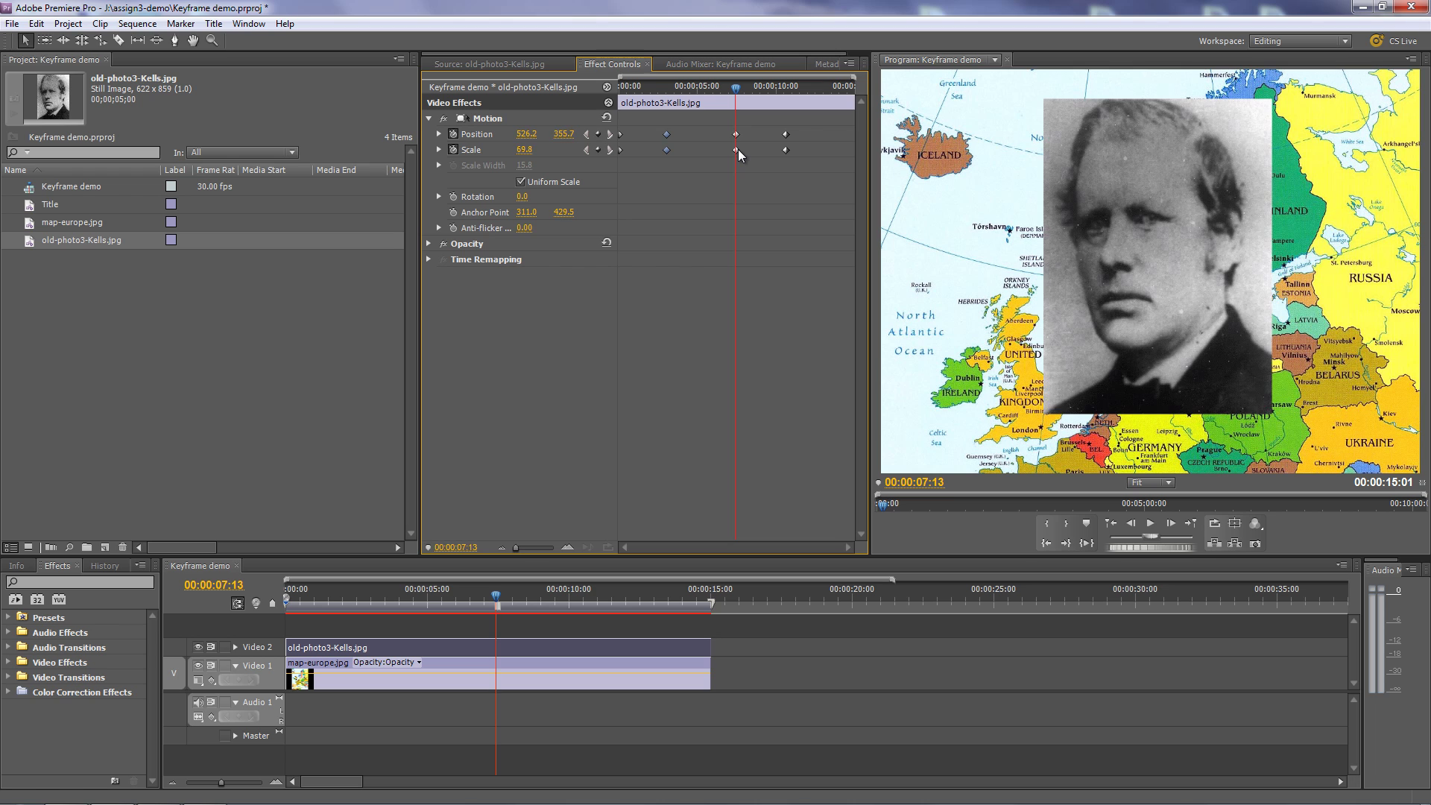
{"action": "left_click_drag", "start_coordinate": [741, 86], "coordinate": [647, 87]}
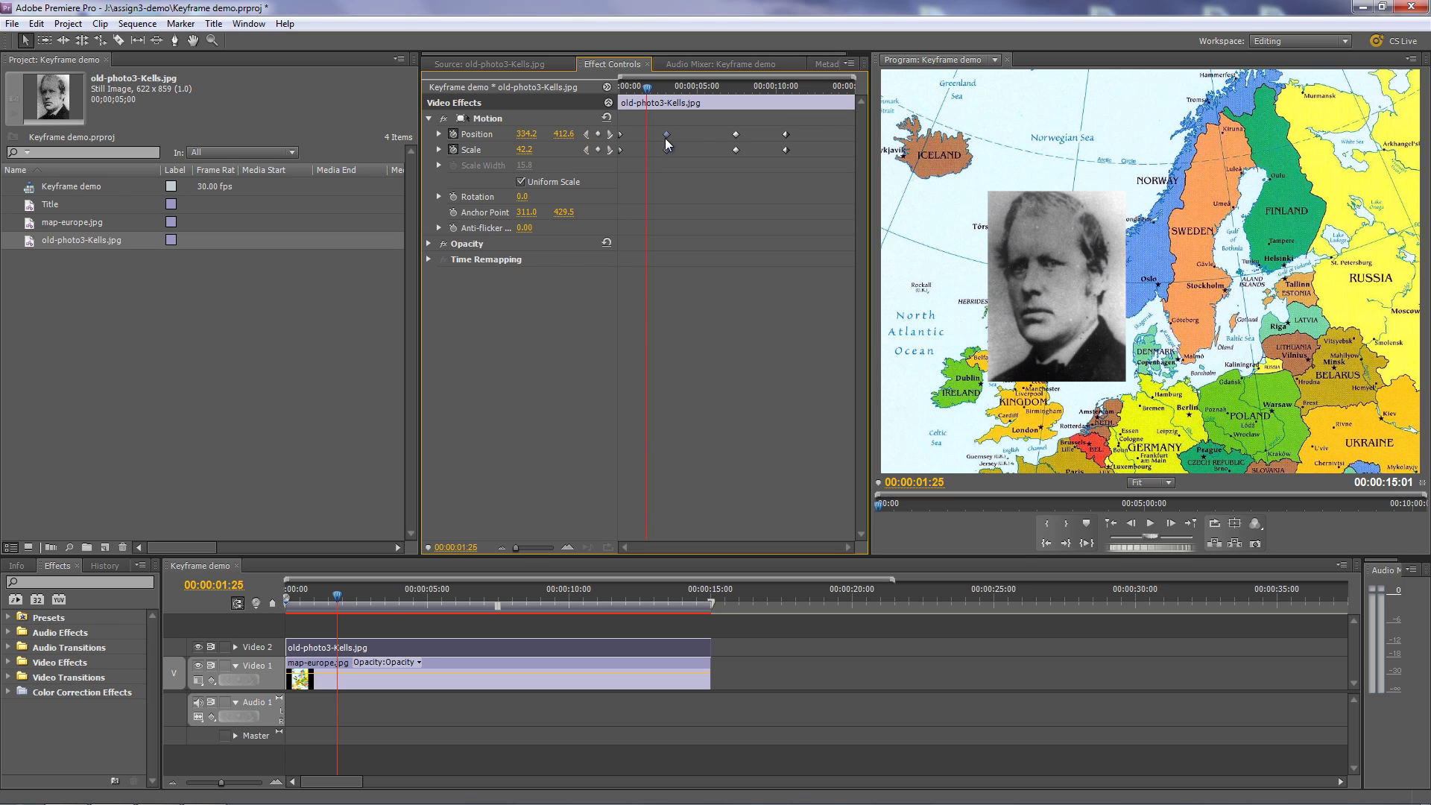
{"action": "key", "text": "space"}
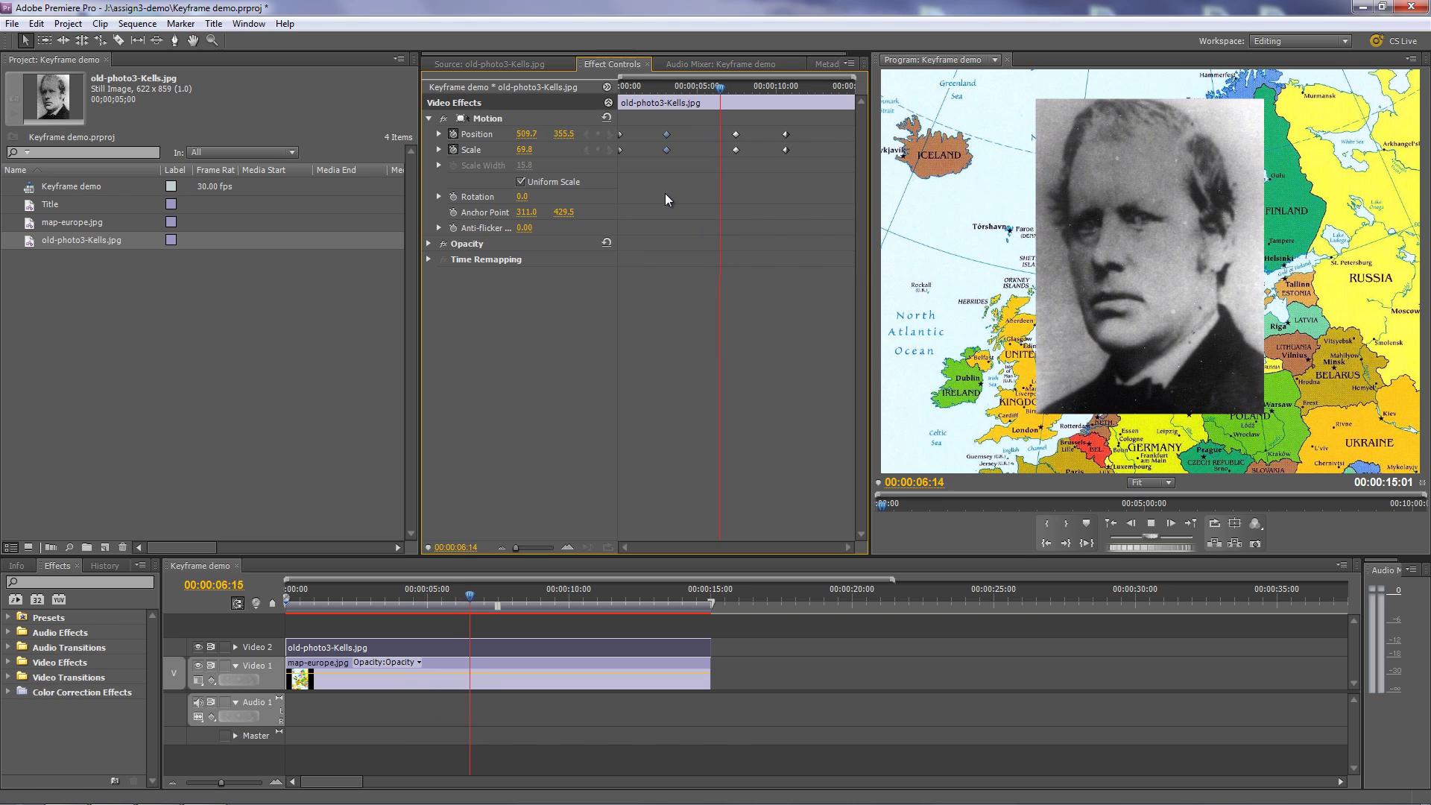
{"action": "left_click_drag", "start_coordinate": [750, 87], "coordinate": [708, 113]}
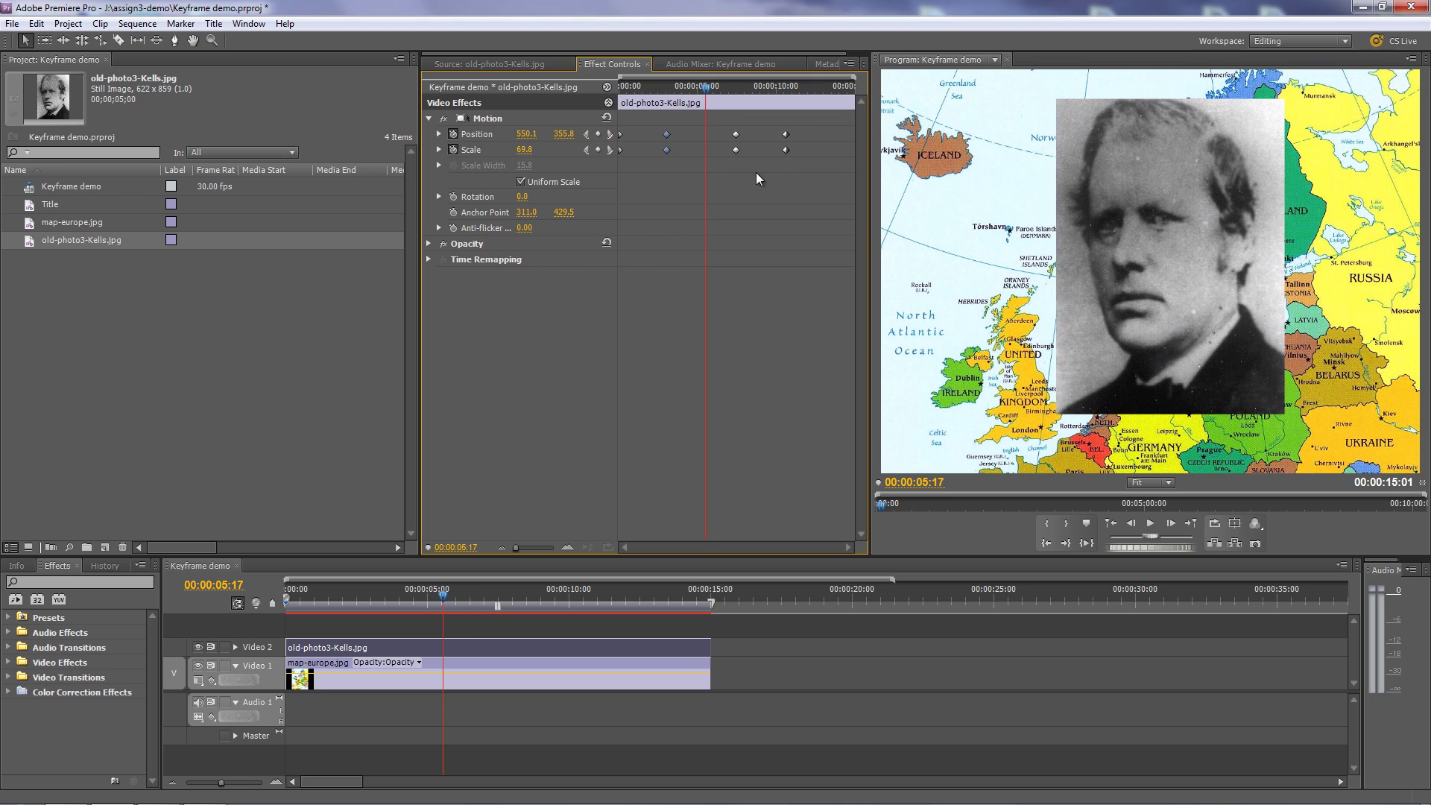
- Check the Temporal Interpolation type of the second pair of Position and Scale keyframes, leaving it on Linear
{"action": "left_click_drag", "start_coordinate": [755, 173], "coordinate": [660, 117]}
{"action": "right_click", "coordinate": [666, 132]}
{"action": "mouse_move", "coordinate": [738, 257]}
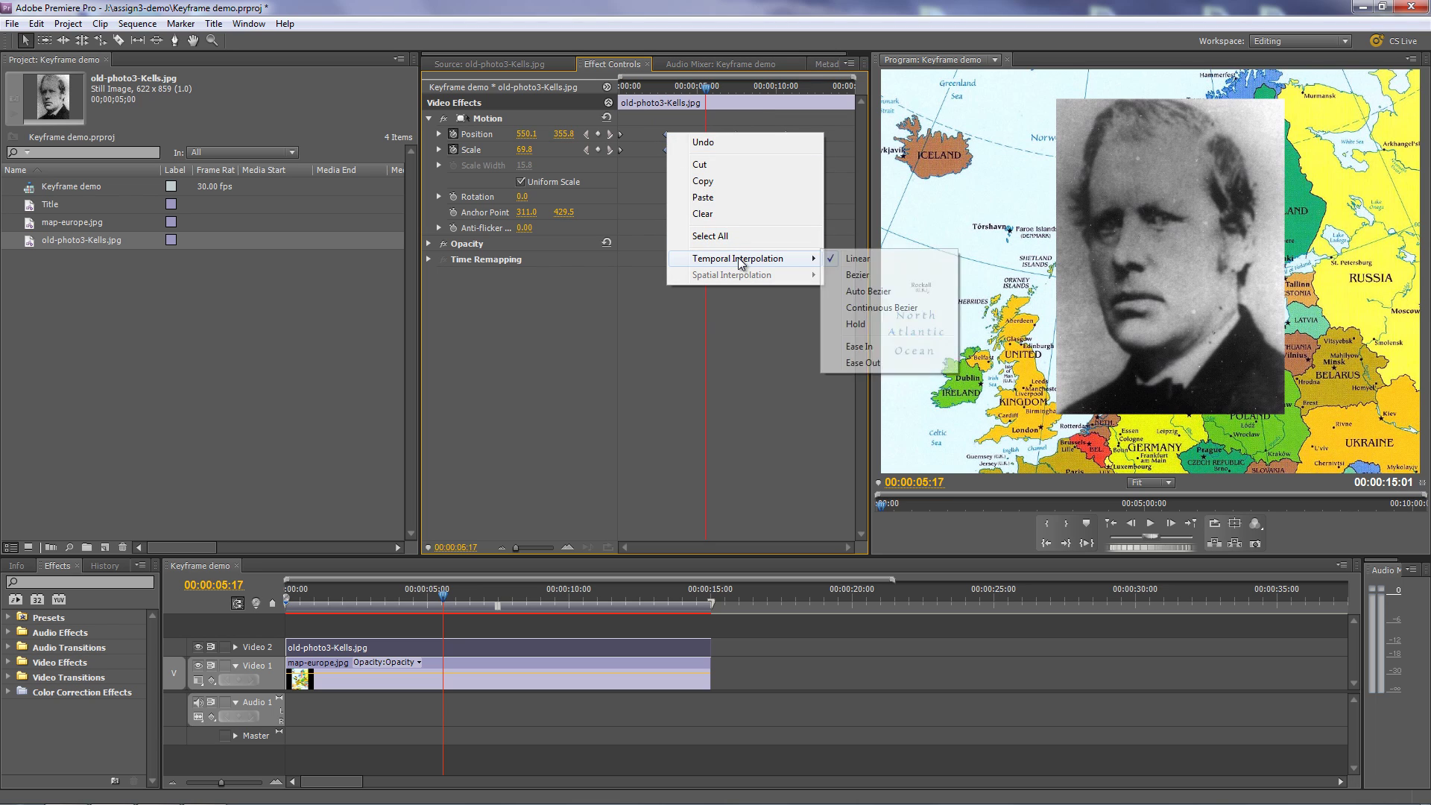
{"action": "left_click", "coordinate": [839, 258]}
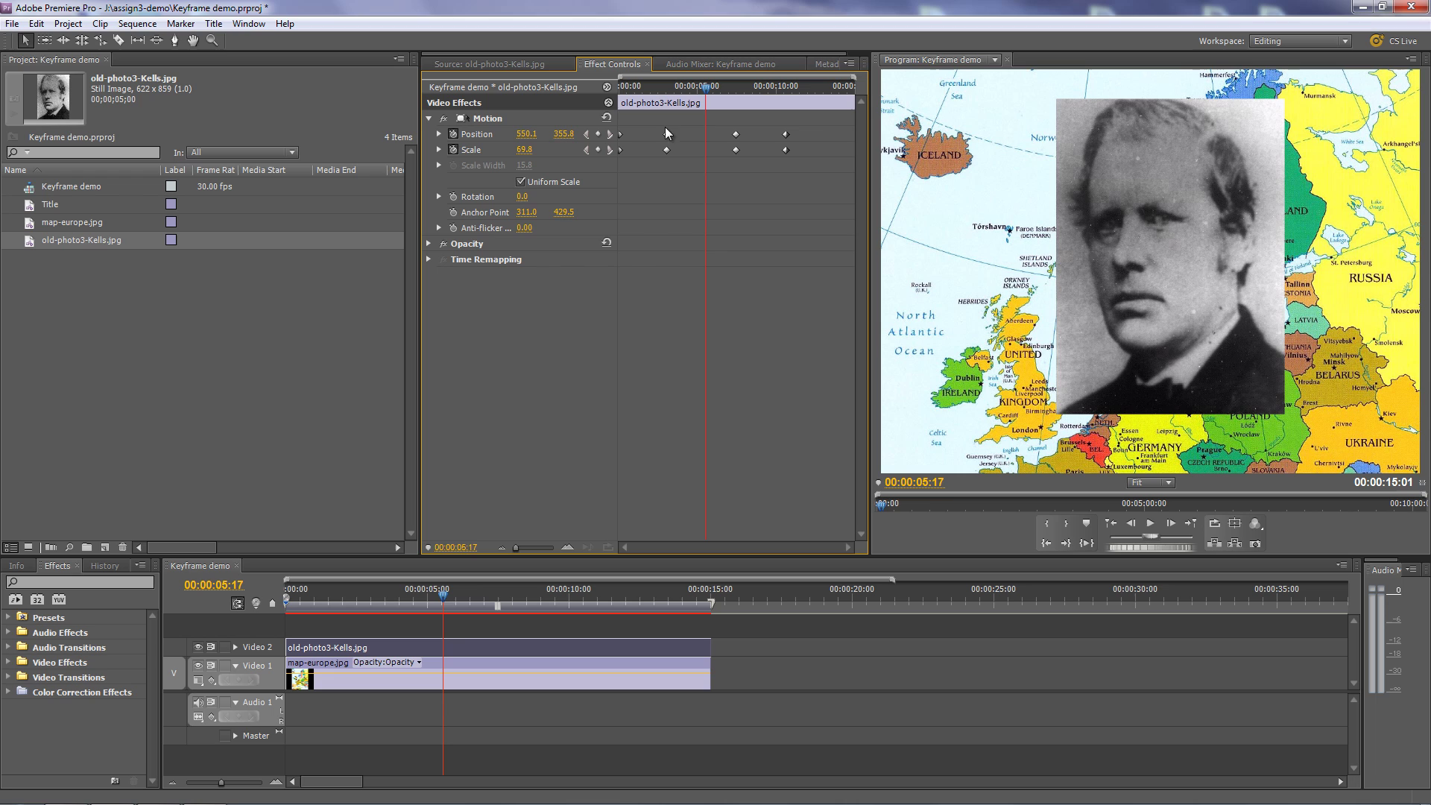
- Set the Spatial Interpolation of both middle Position keyframes to Linear
{"action": "left_click_drag", "start_coordinate": [664, 124], "coordinate": [753, 145]}
{"action": "right_click", "coordinate": [737, 134]}
{"action": "mouse_move", "coordinate": [797, 278]}
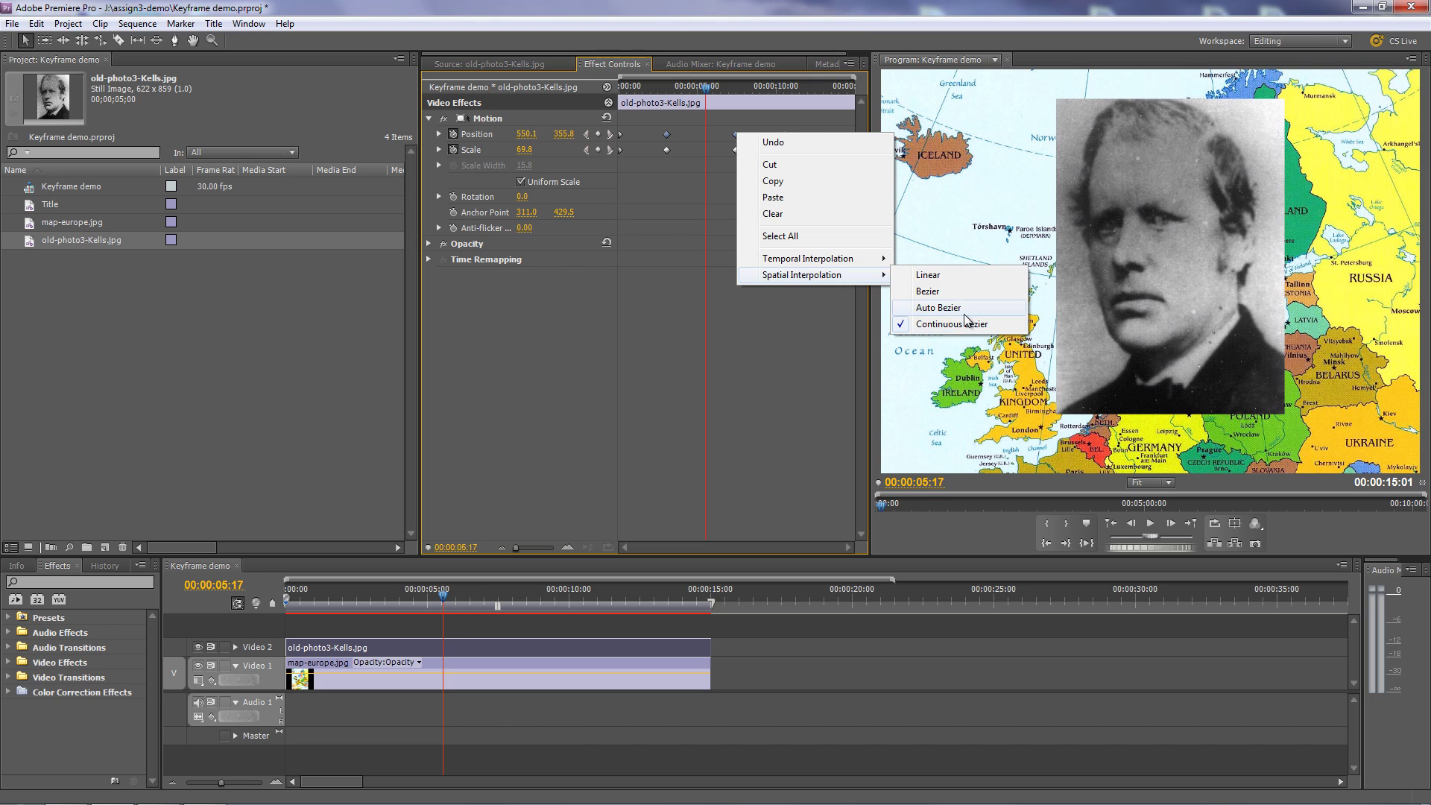
{"action": "left_click", "coordinate": [928, 275]}
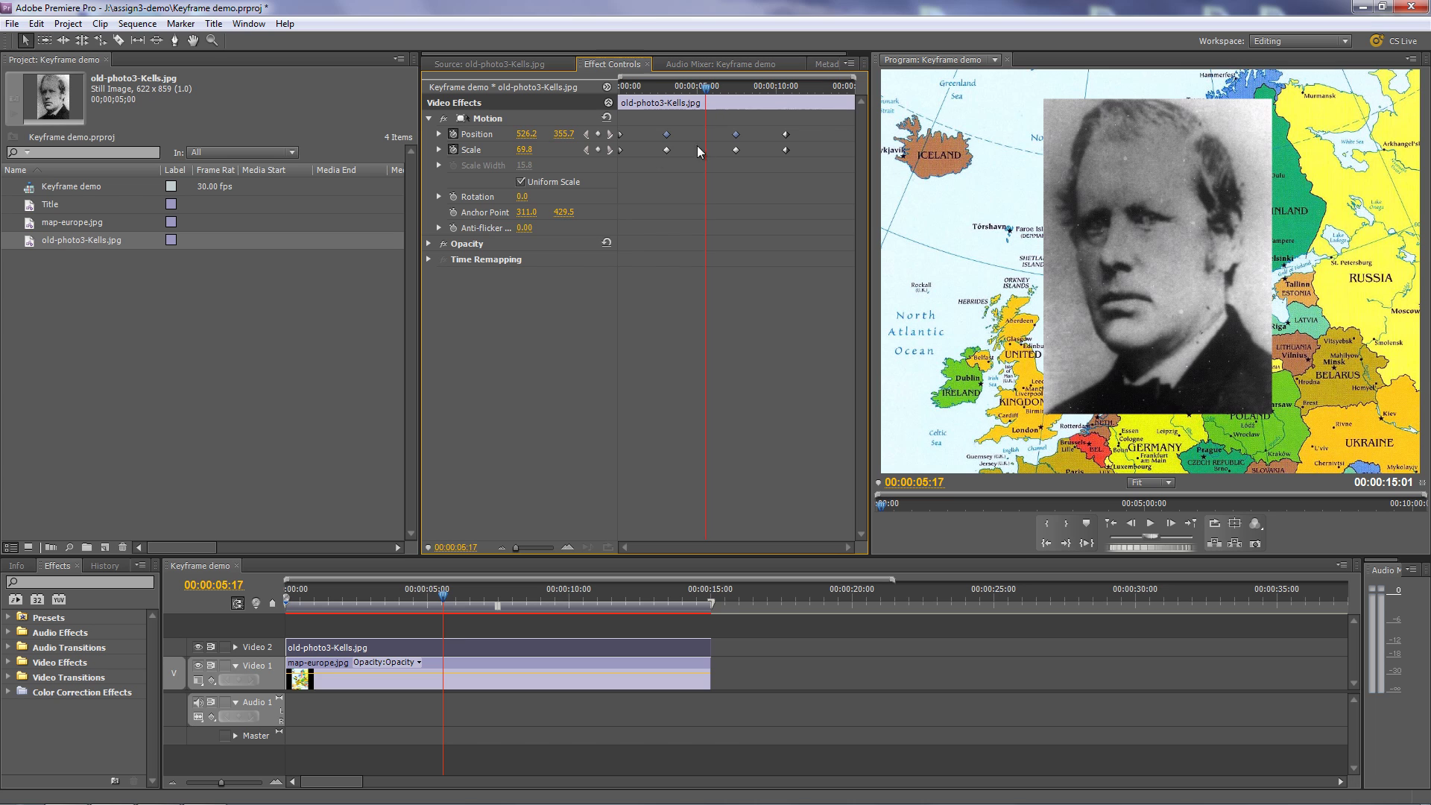
- Display the photo's motion path, then scrub and play from the start to examine the growth and the hold
{"action": "left_click_drag", "start_coordinate": [706, 87], "coordinate": [633, 101]}
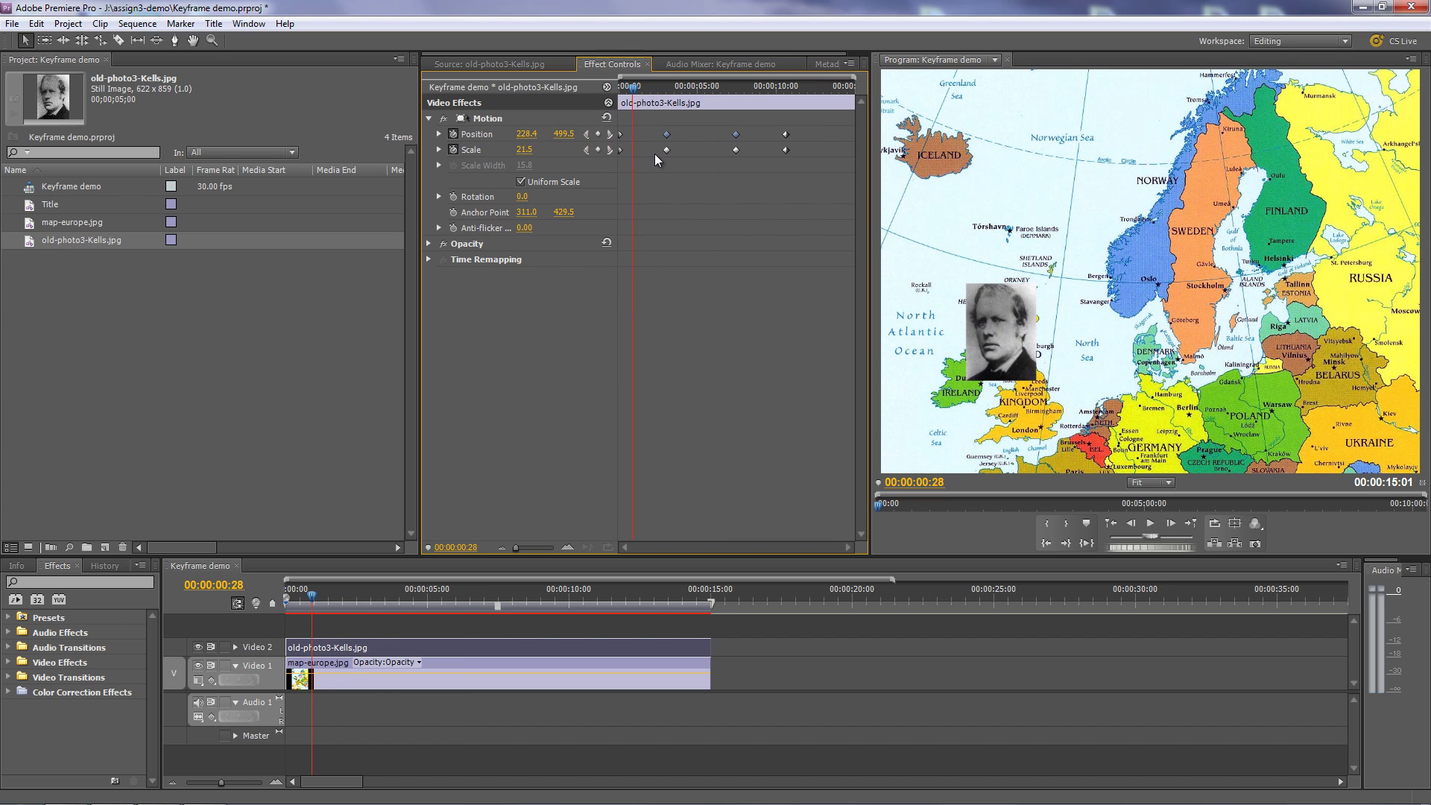
{"action": "left_click", "coordinate": [494, 119]}
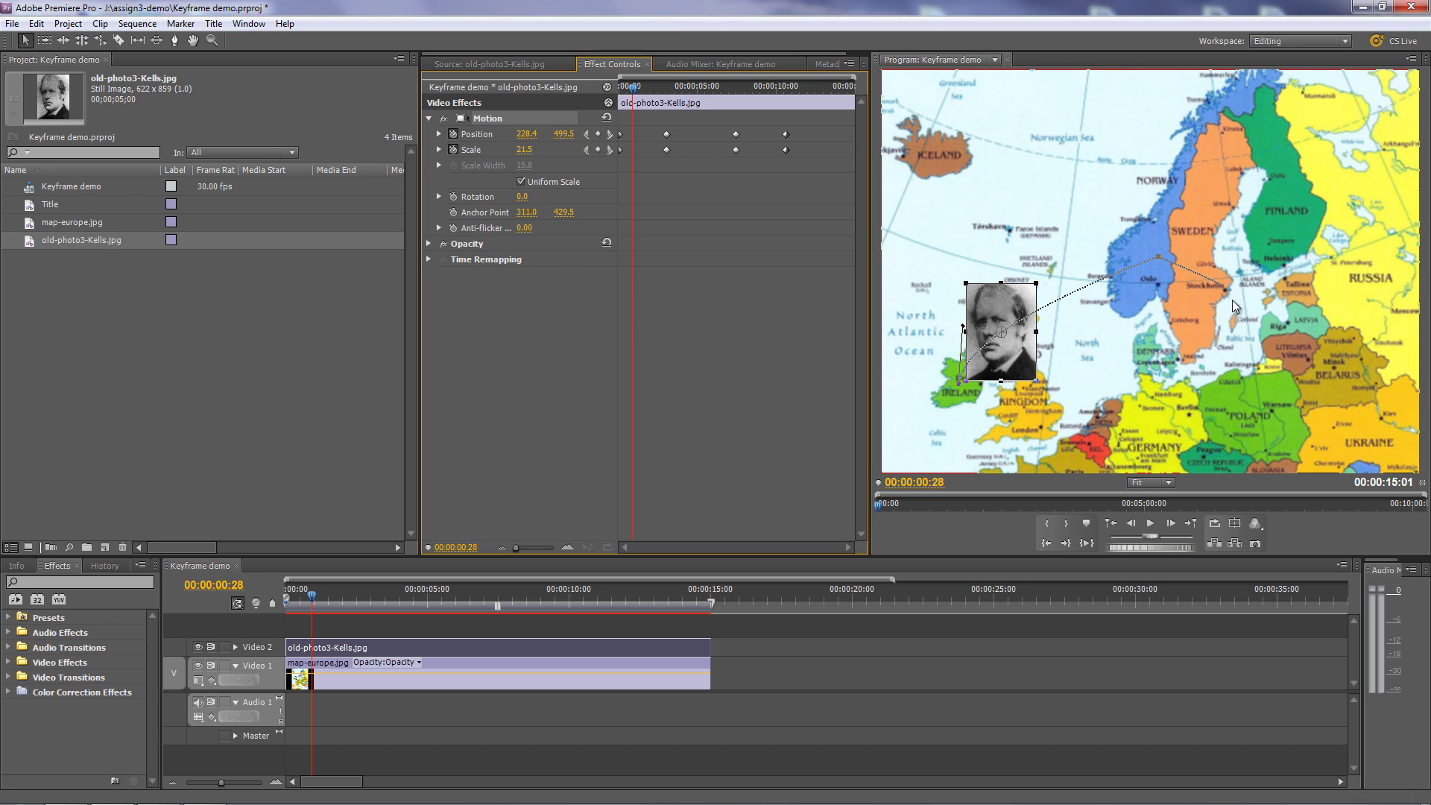
{"action": "left_click_drag", "start_coordinate": [633, 89], "coordinate": [740, 107]}
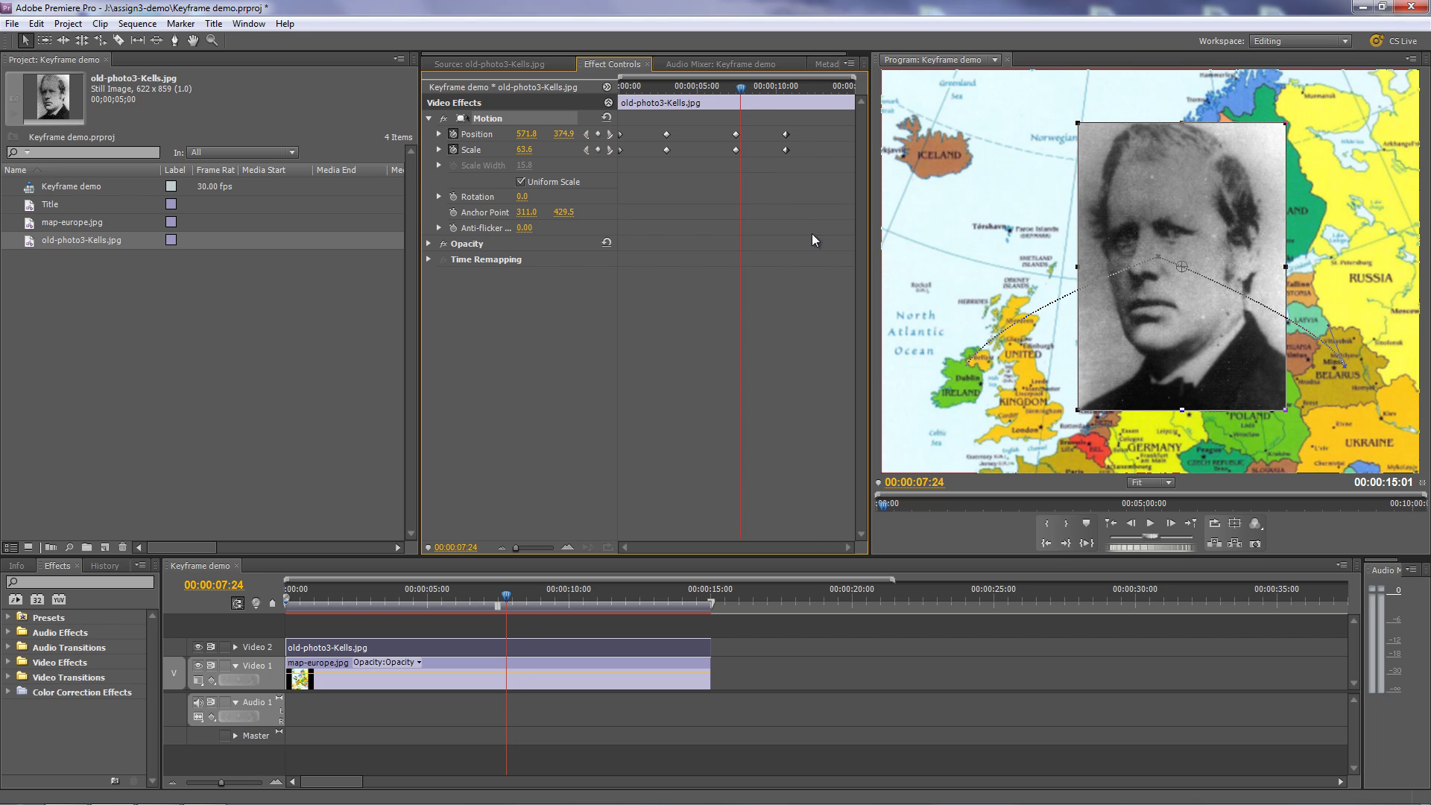
{"action": "left_click_drag", "start_coordinate": [740, 87], "coordinate": [601, 93]}
{"action": "key", "text": "space"}
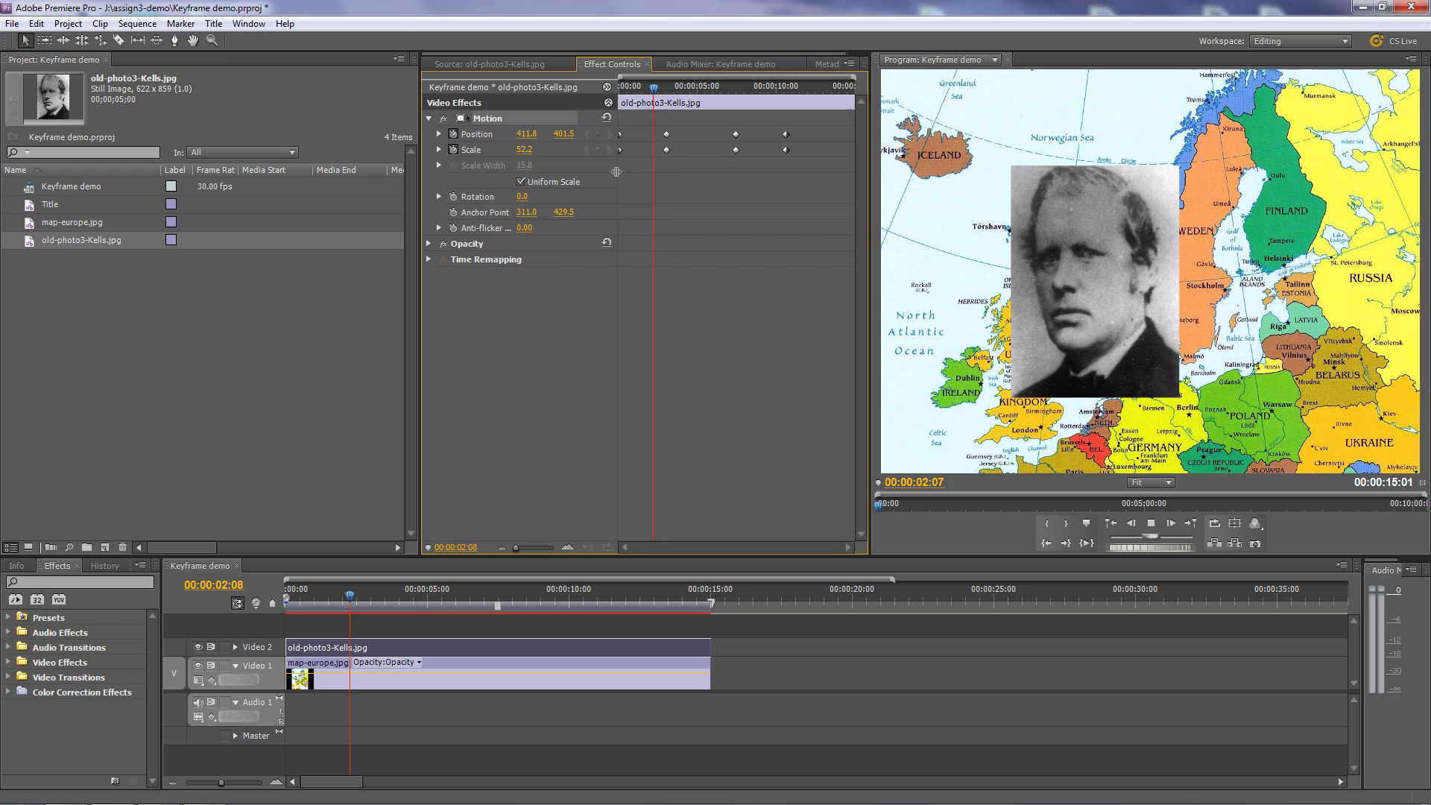
{"action": "key", "text": "space"}
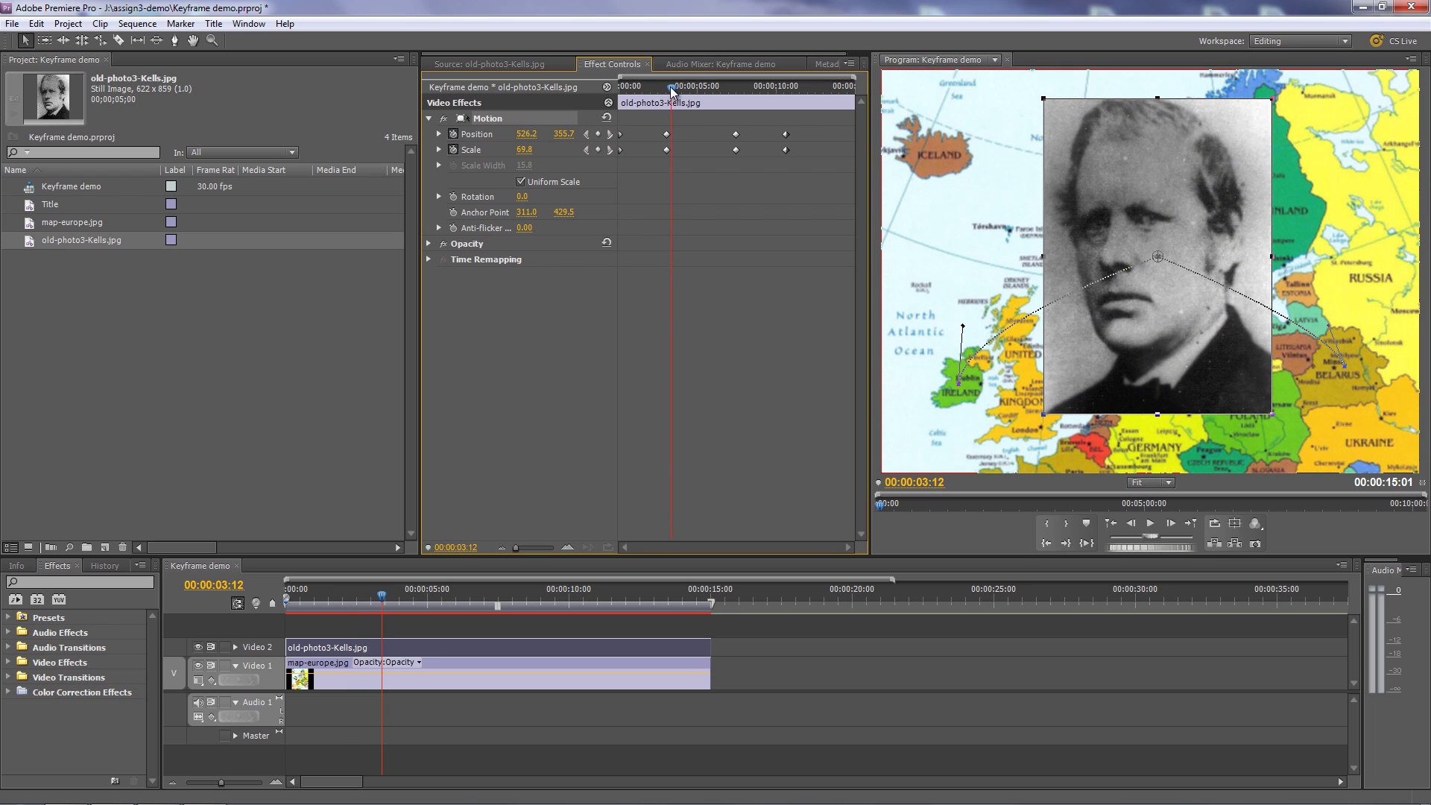
- Try moving the second pair of Position and Scale keyframes close to the starting pair and play the faster growth
{"action": "left_click_drag", "start_coordinate": [668, 164], "coordinate": [632, 137]}
{"action": "key", "text": "Home"}
{"action": "key", "text": "space"}
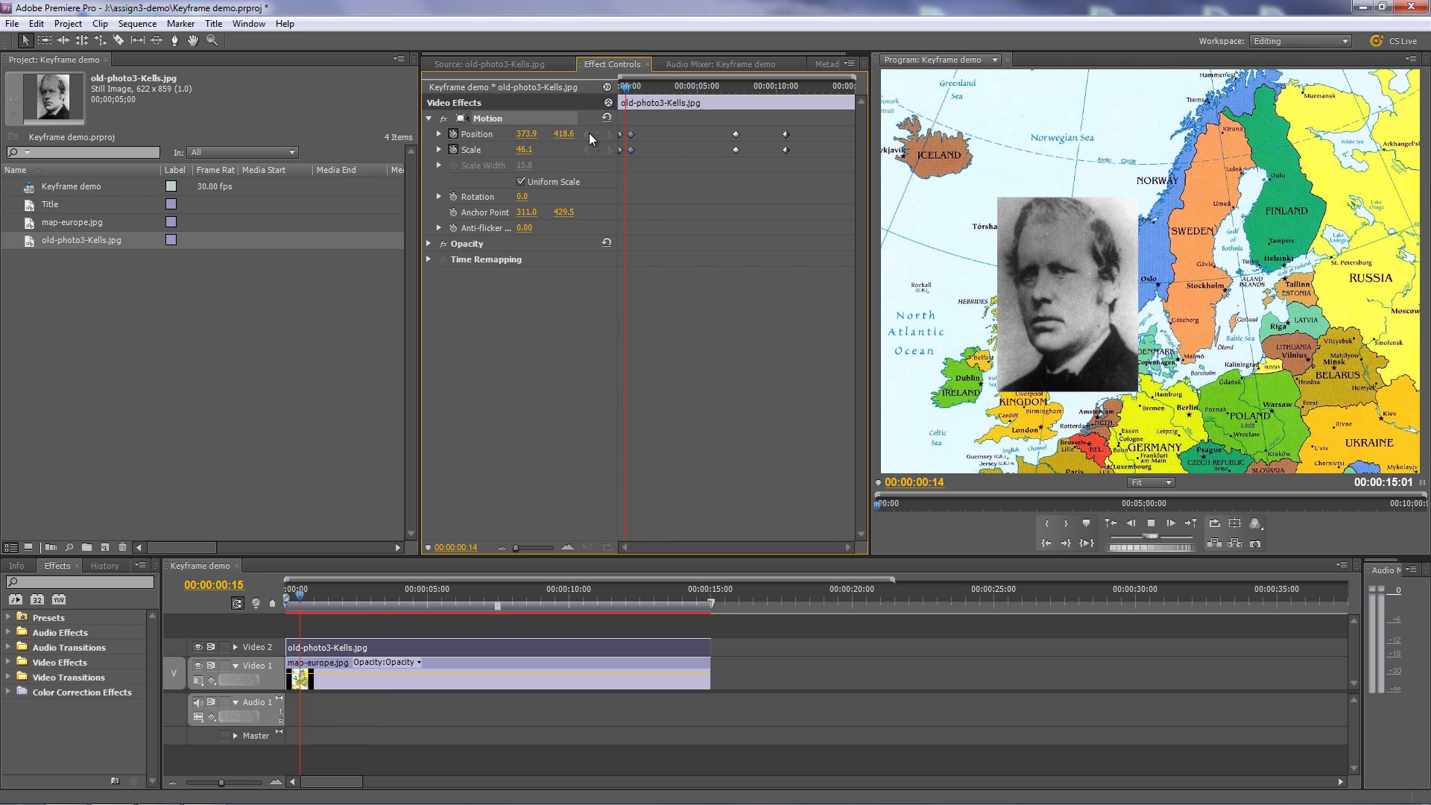
{"action": "key", "text": "space"}
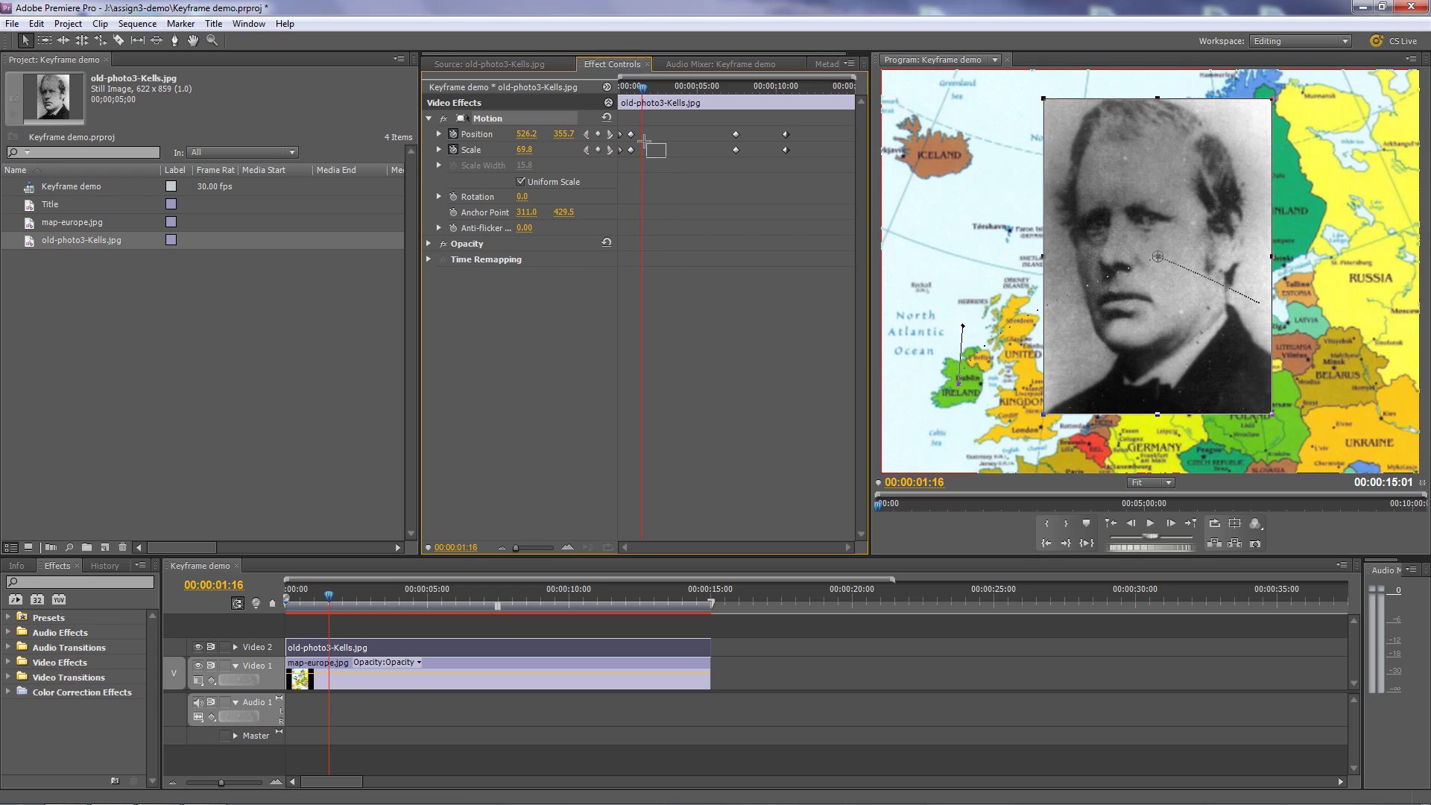
- Move the second pair of Position and Scale keyframes out to about 00:00:03:06
{"action": "left_click_drag", "start_coordinate": [631, 135], "coordinate": [651, 132]}
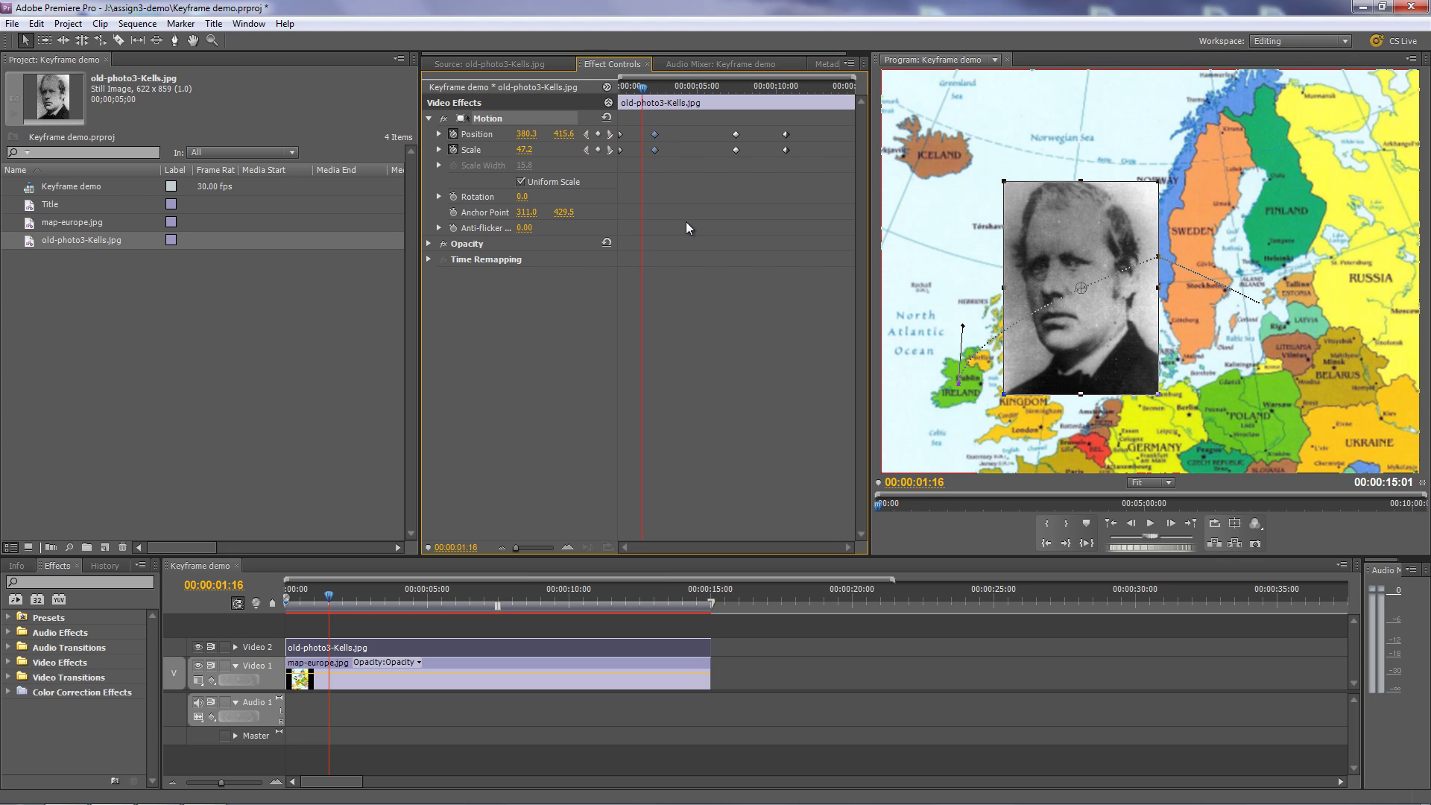
{"action": "left_click_drag", "start_coordinate": [643, 88], "coordinate": [643, 98]}
{"action": "left_click_drag", "start_coordinate": [666, 170], "coordinate": [667, 132]}
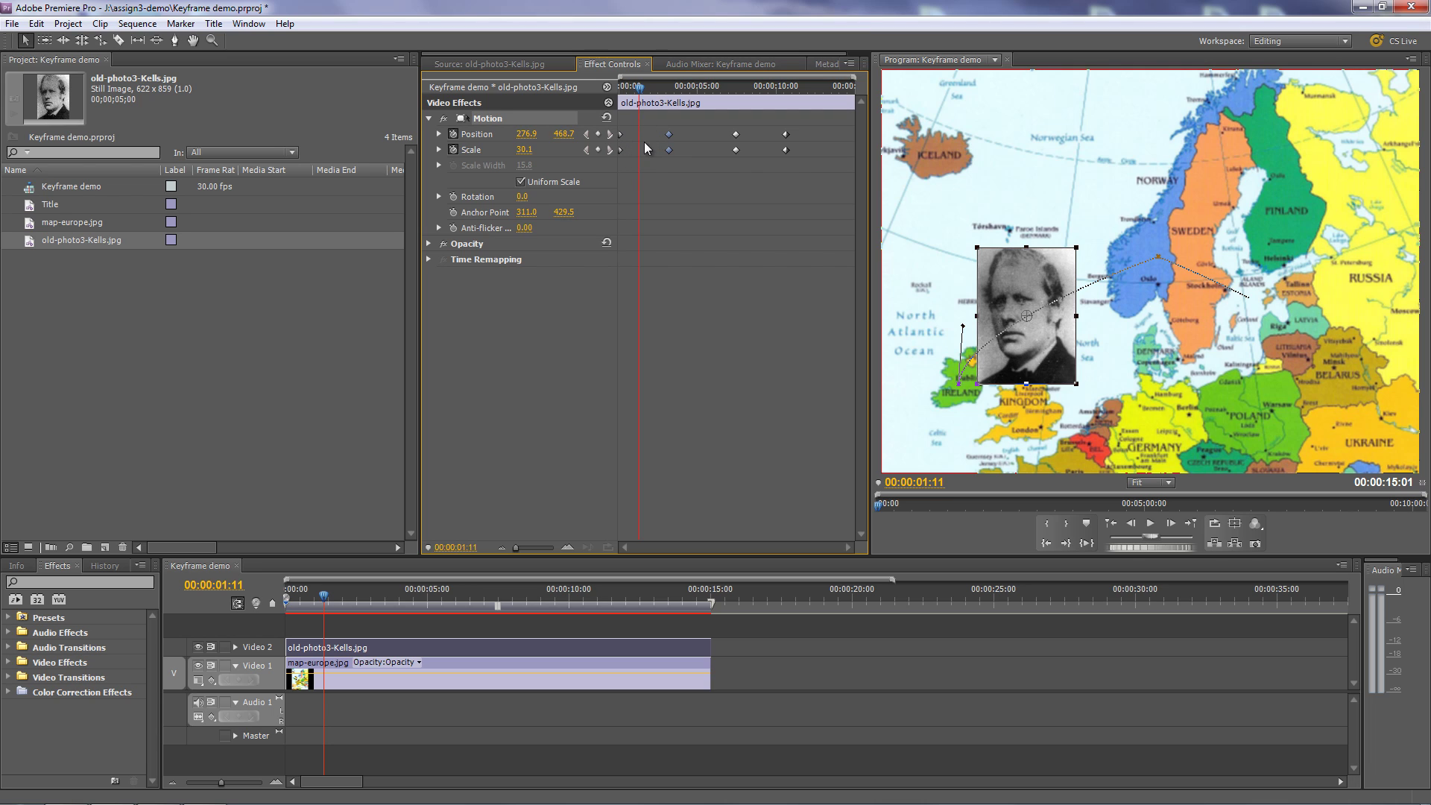
- Apply Ease Out to the starting Position and Scale keyframes and play the photo's growth out of Ireland
{"action": "left_click", "coordinate": [639, 167]}
{"action": "right_click", "coordinate": [619, 136]}
{"action": "mouse_move", "coordinate": [680, 267]}
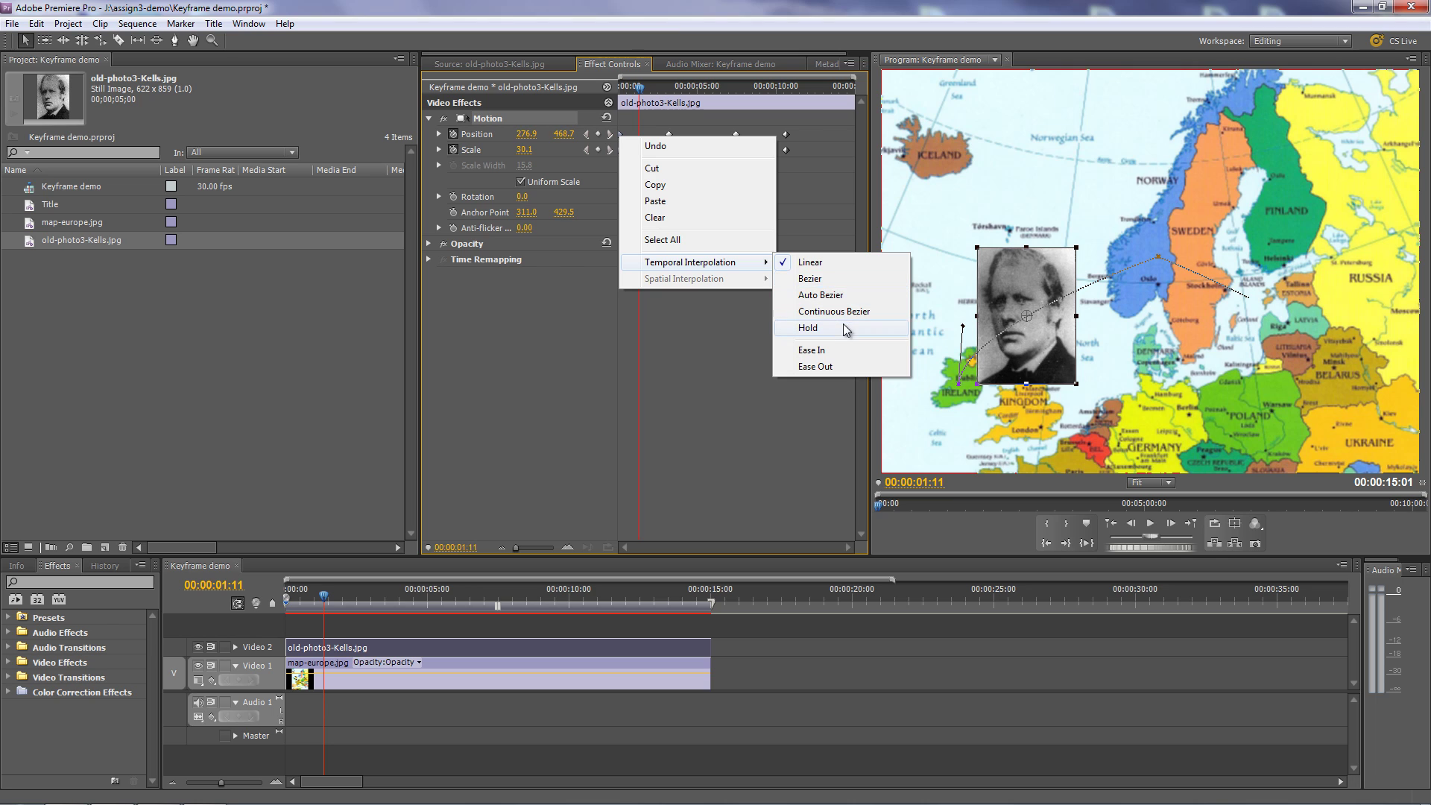
{"action": "left_click", "coordinate": [811, 365]}
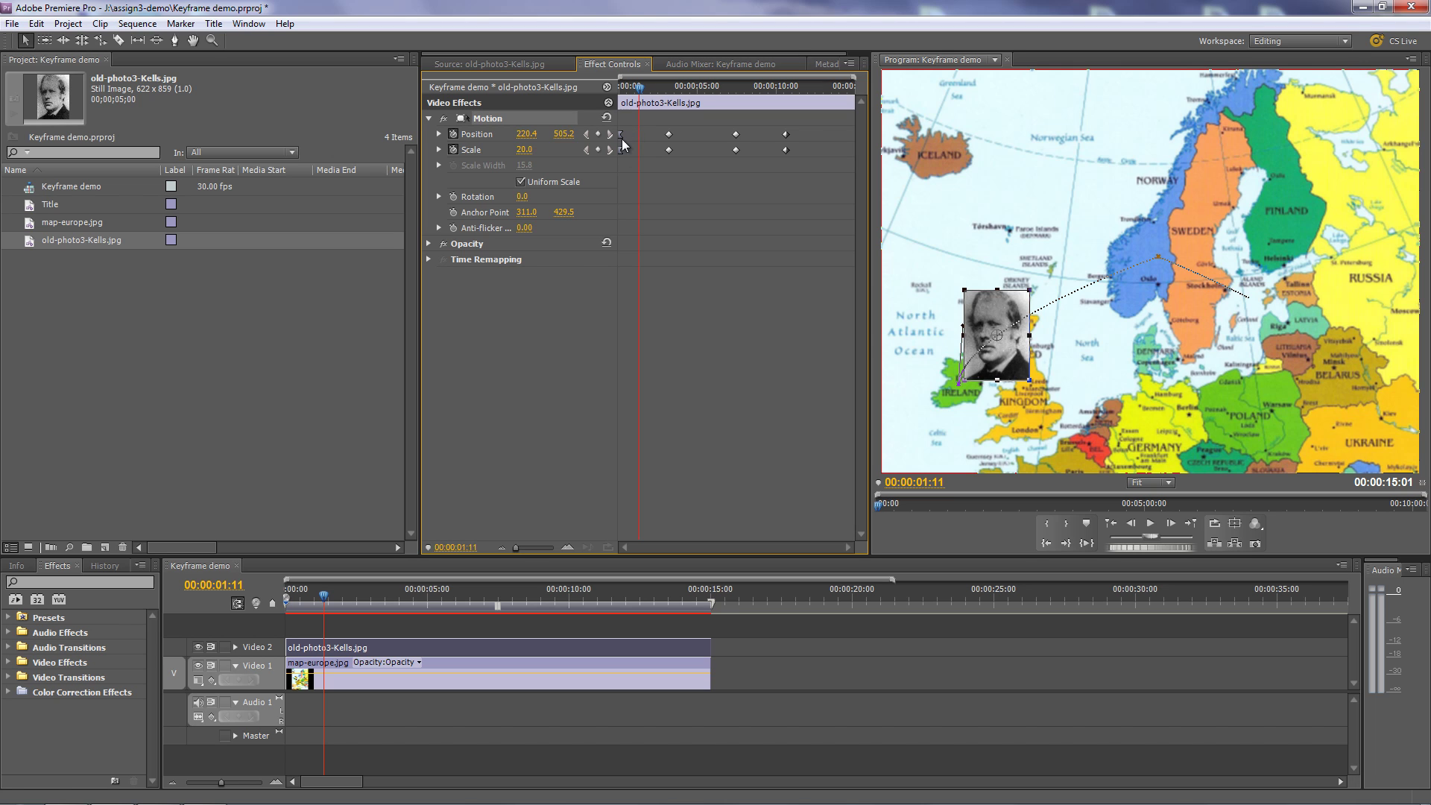
{"action": "left_click_drag", "start_coordinate": [642, 100], "coordinate": [610, 88]}
{"action": "key", "text": "space"}
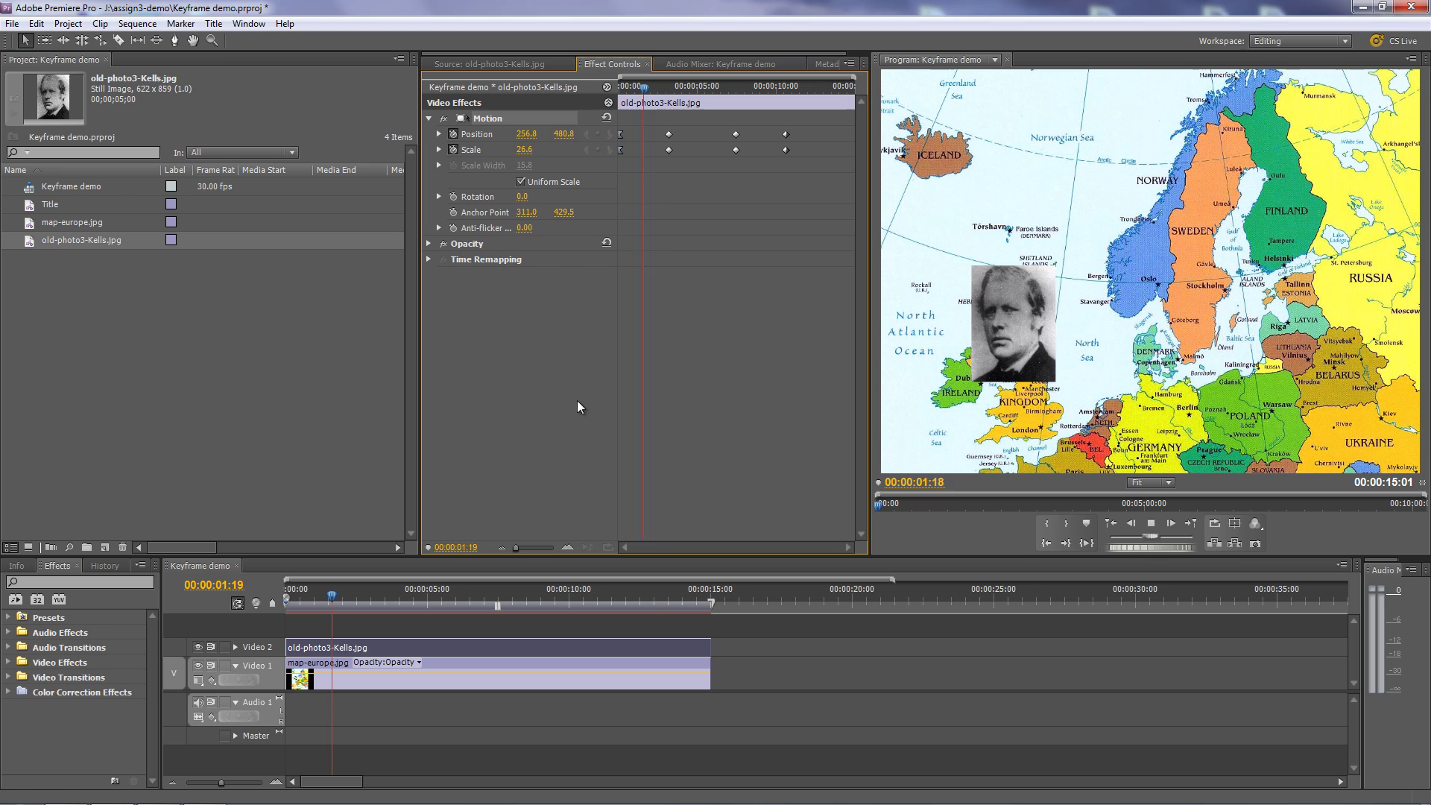
{"action": "key", "text": "space"}
- Apply Ease In to the second pair of Position and Scale keyframes, where the photo reaches full size
{"action": "left_click_drag", "start_coordinate": [679, 168], "coordinate": [655, 109]}
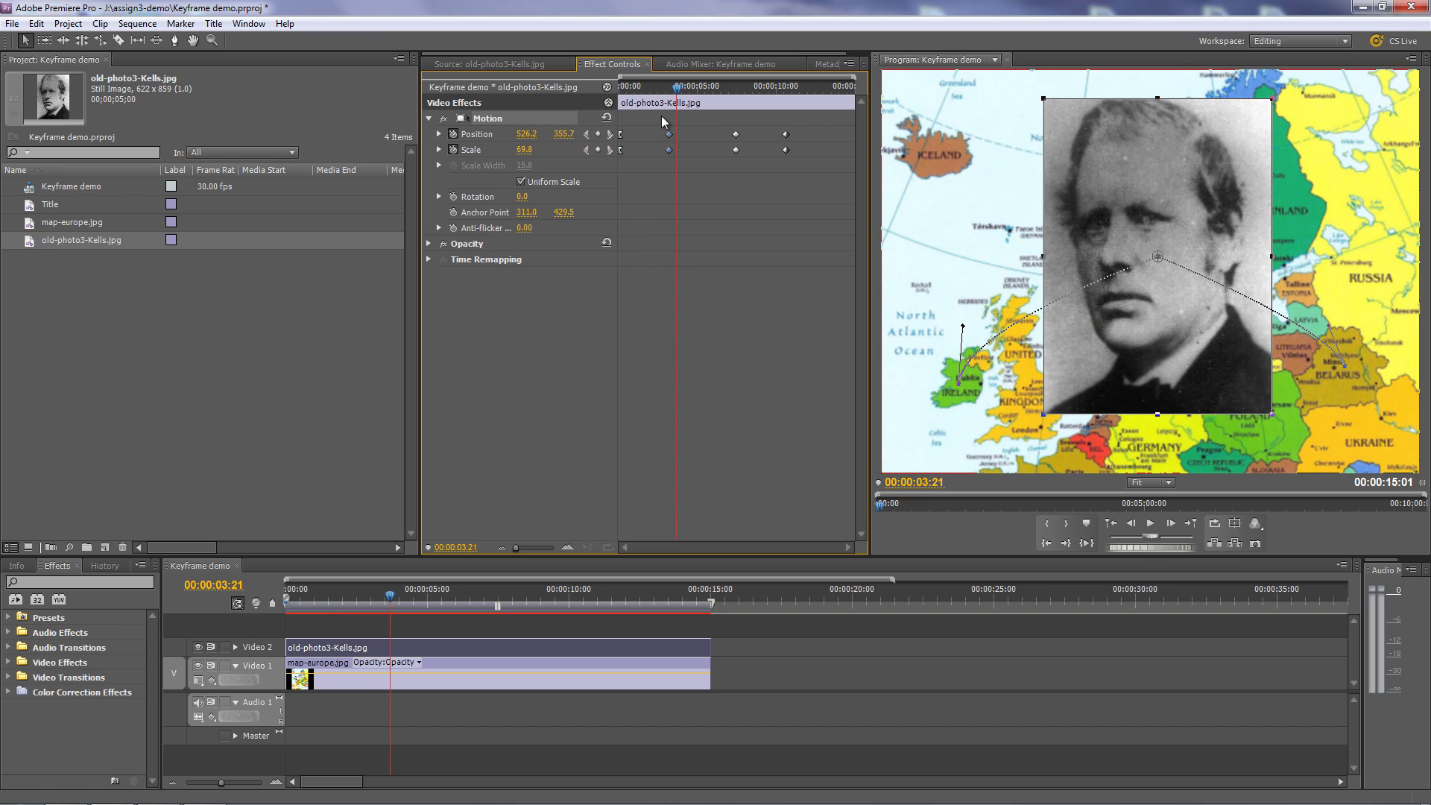
{"action": "right_click", "coordinate": [669, 135]}
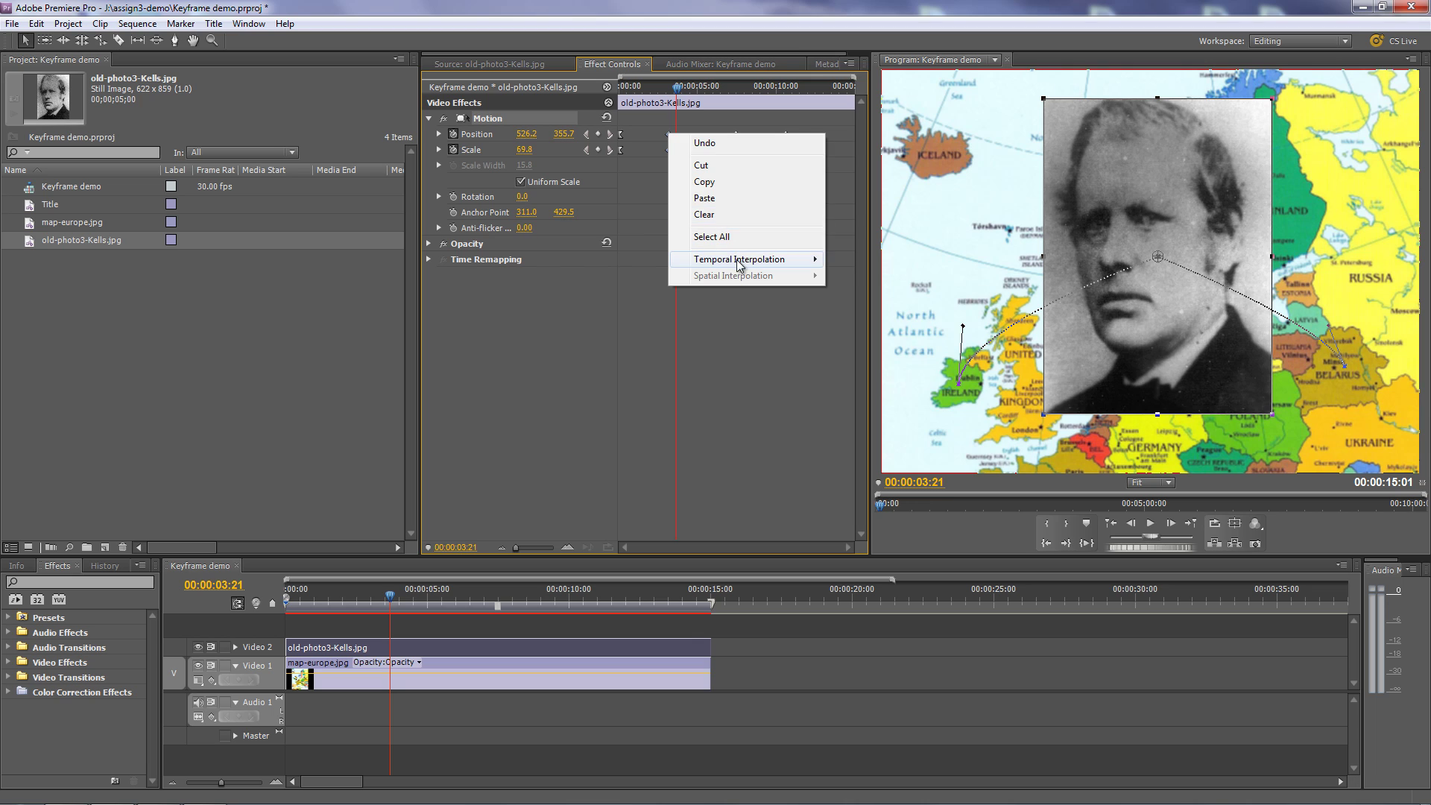
{"action": "mouse_move", "coordinate": [740, 262]}
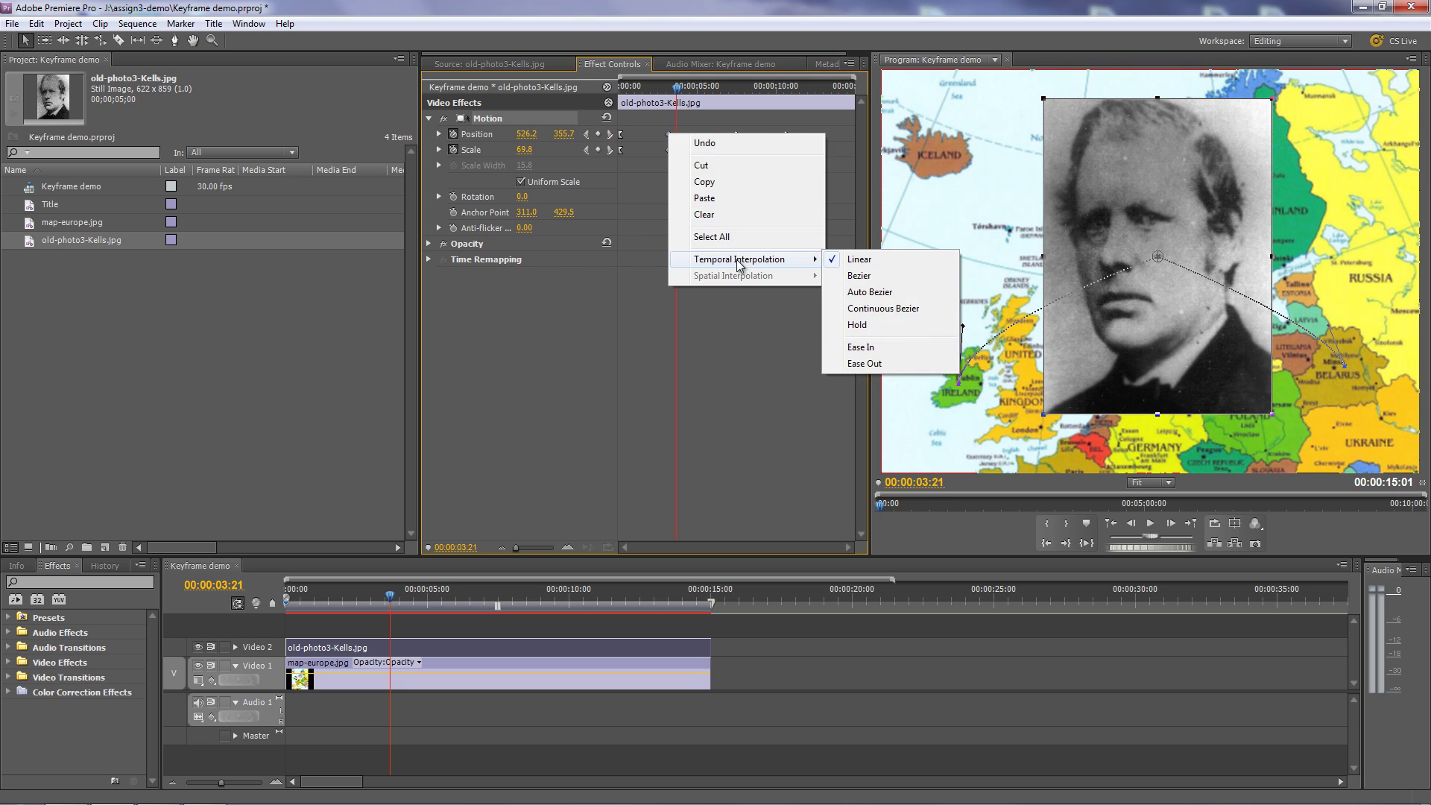
{"action": "left_click", "coordinate": [878, 348]}
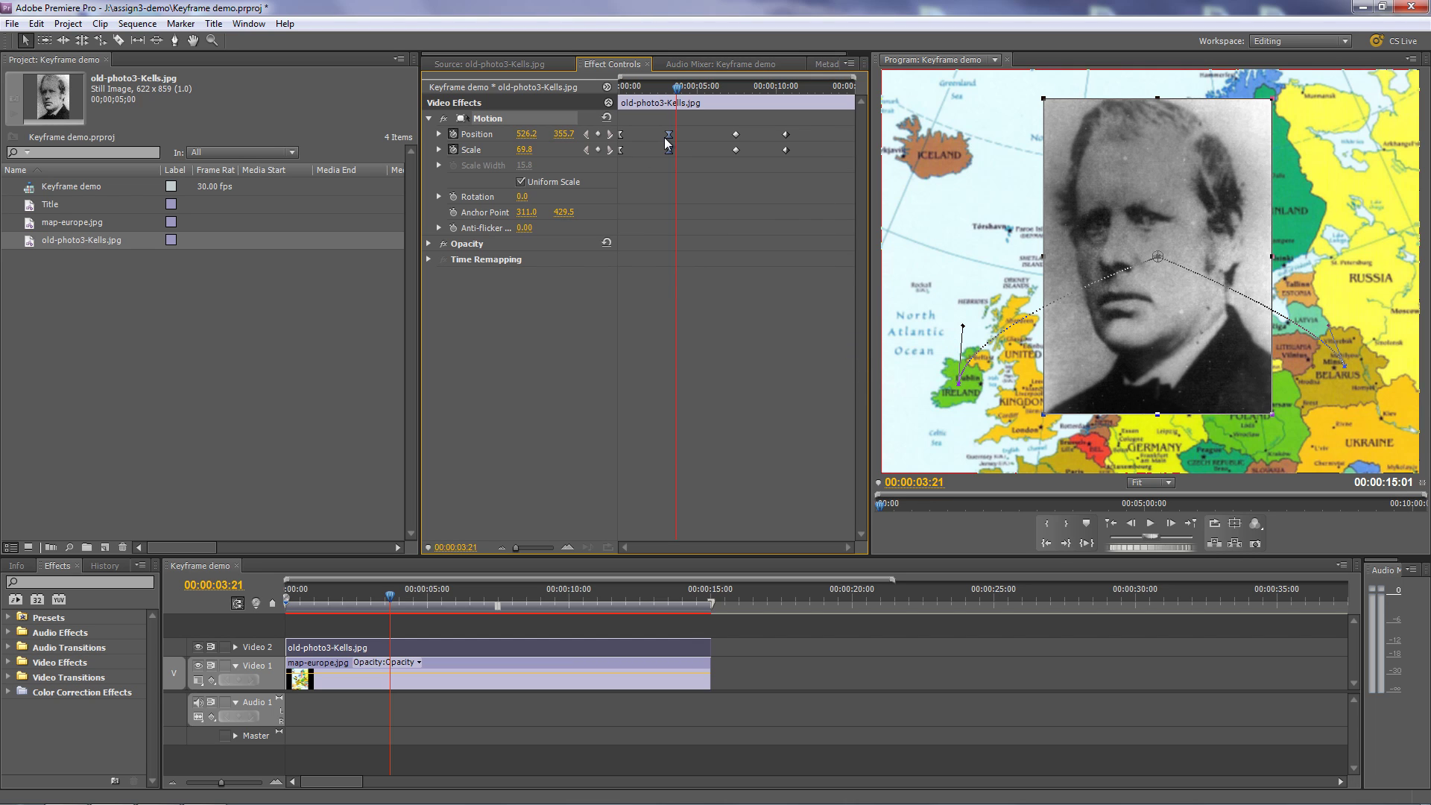
- Apply Ease Out to the third pair of Position and Scale keyframes at about 00:00:07:13
{"action": "left_click_drag", "start_coordinate": [676, 89], "coordinate": [737, 125]}
{"action": "left_click_drag", "start_coordinate": [751, 190], "coordinate": [724, 108]}
{"action": "right_click", "coordinate": [735, 135]}
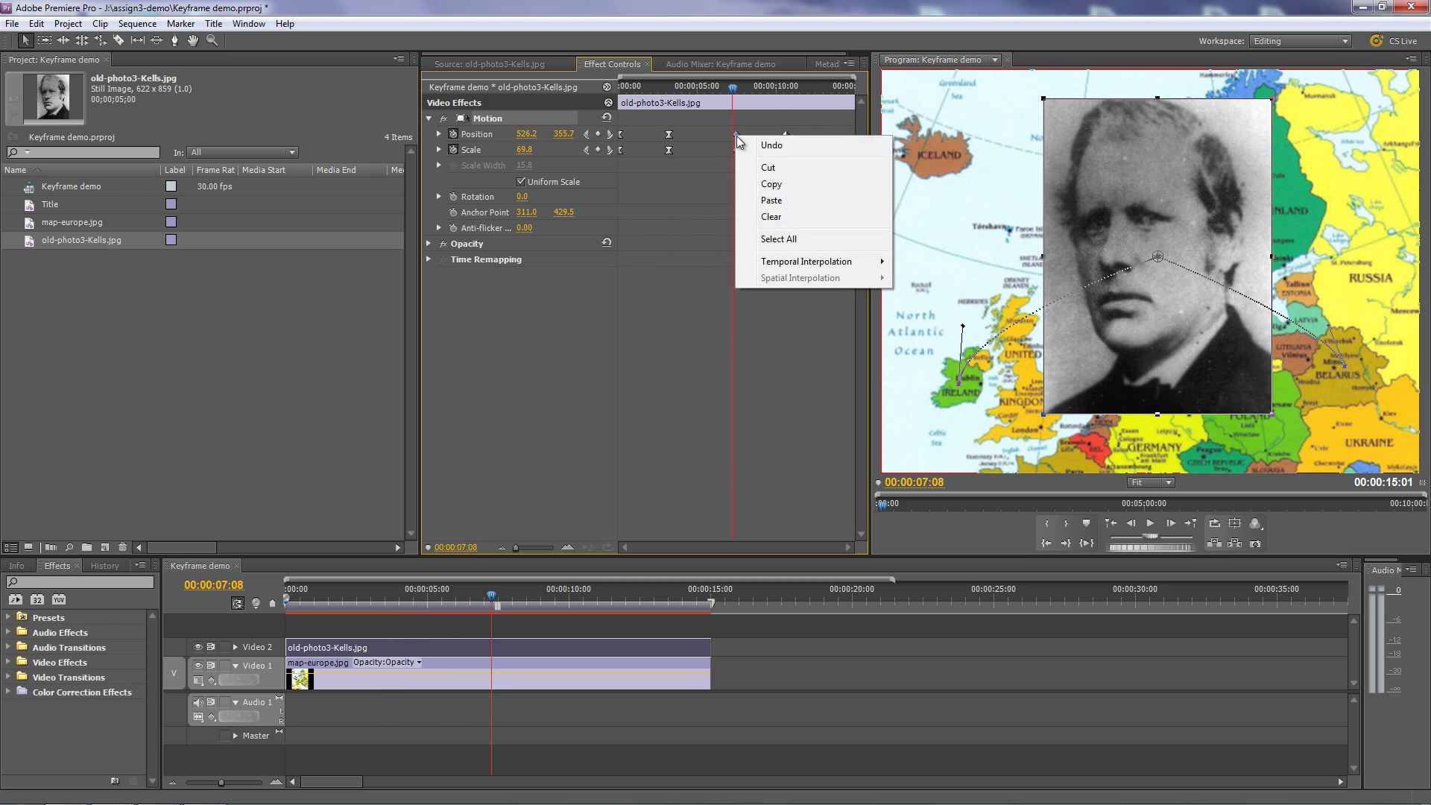
{"action": "mouse_move", "coordinate": [805, 262]}
{"action": "left_click", "coordinate": [926, 350]}
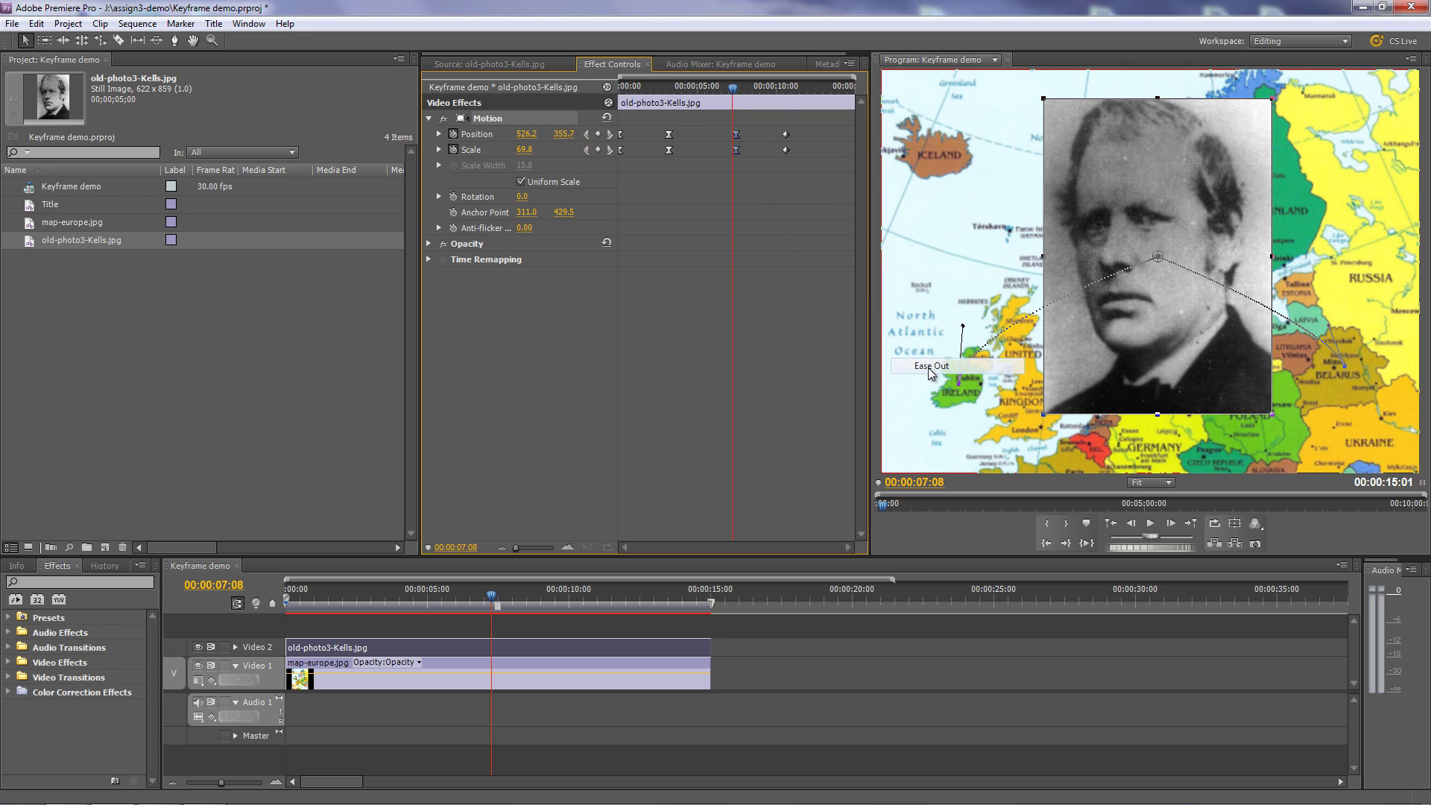
- Apply Ease In to the final Position and Scale keyframes and play the whole animation from the start
{"action": "left_click_drag", "start_coordinate": [798, 151], "coordinate": [772, 112]}
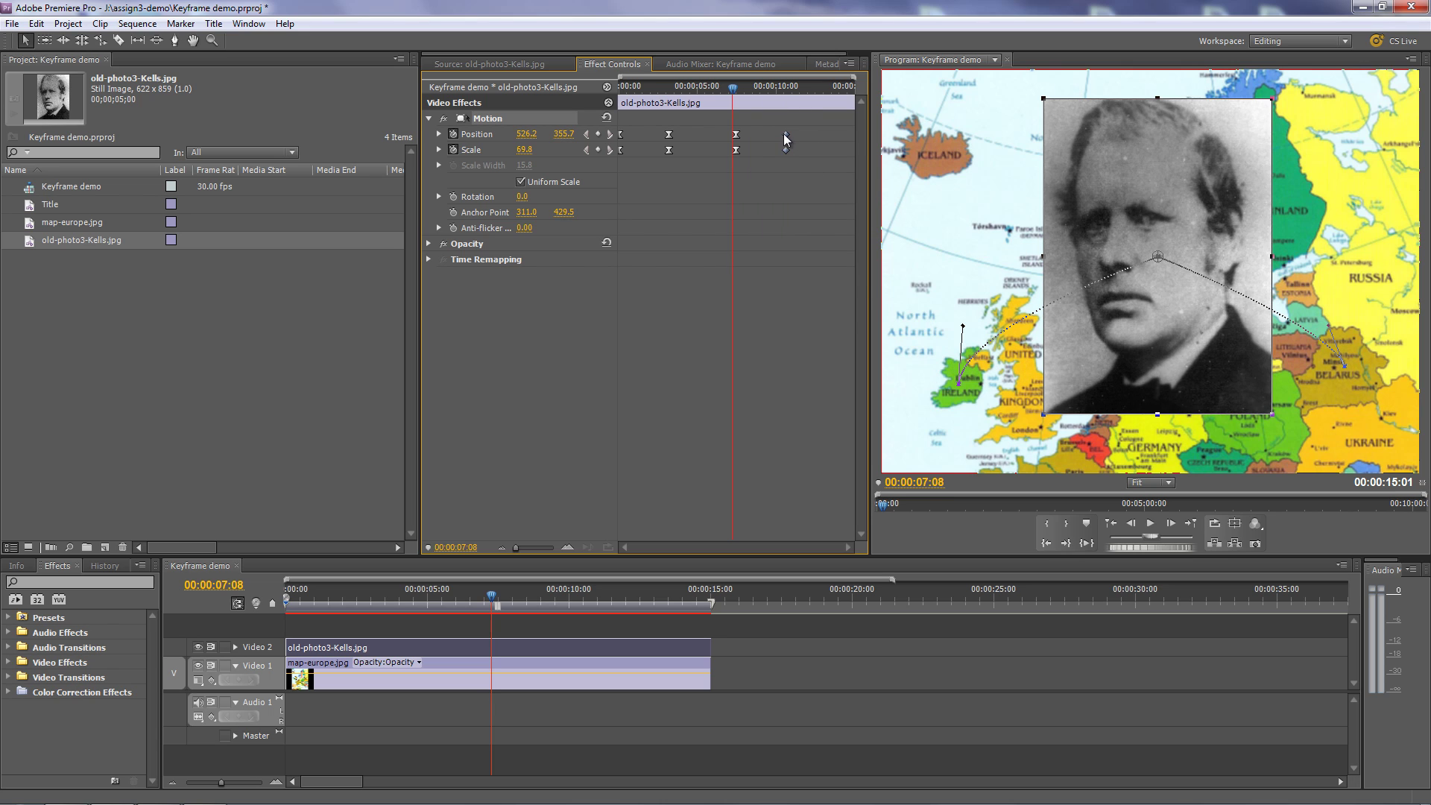
{"action": "right_click", "coordinate": [784, 135]}
{"action": "mouse_move", "coordinate": [836, 263]}
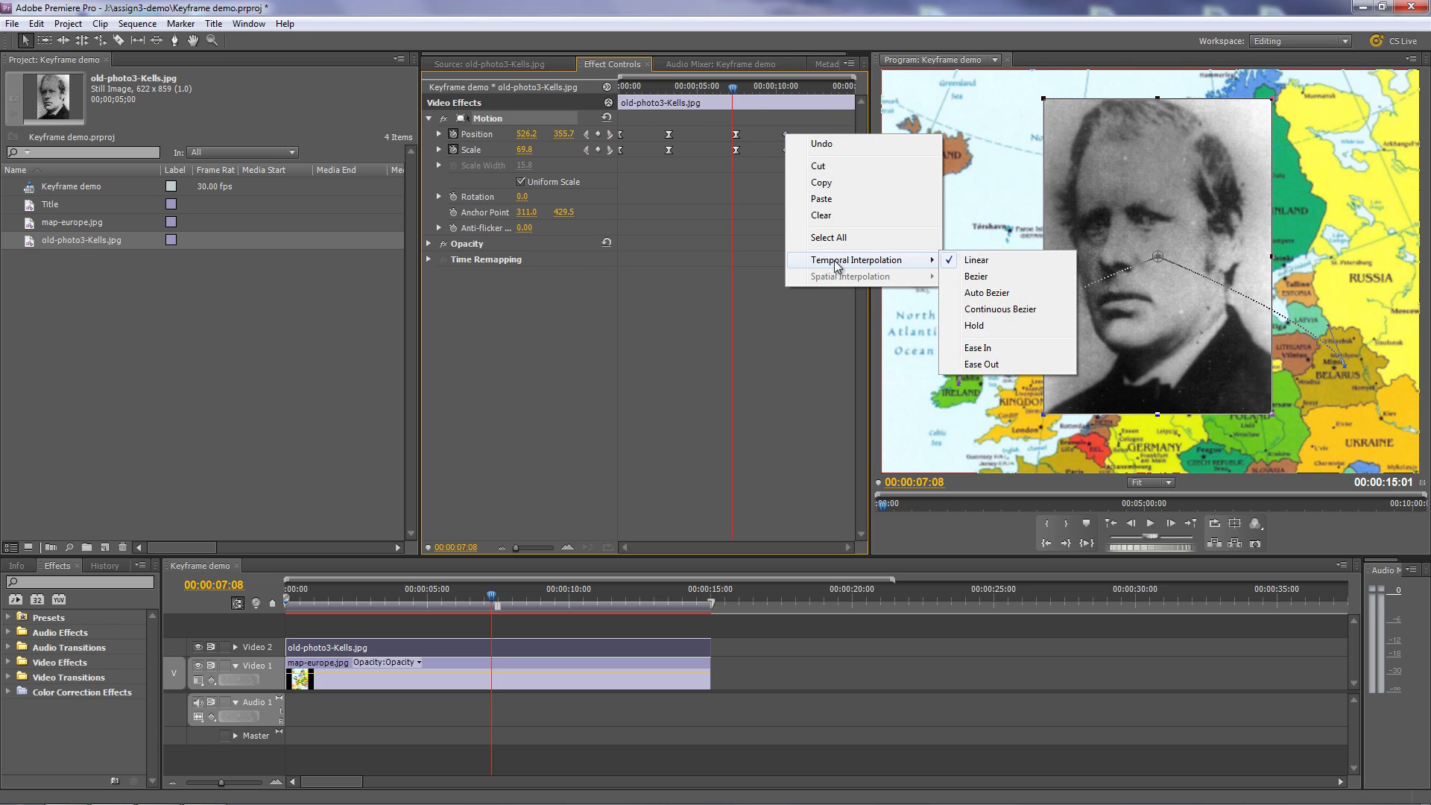
{"action": "left_click", "coordinate": [976, 348]}
{"action": "left_click_drag", "start_coordinate": [736, 85], "coordinate": [597, 88]}
{"action": "key", "text": "space"}
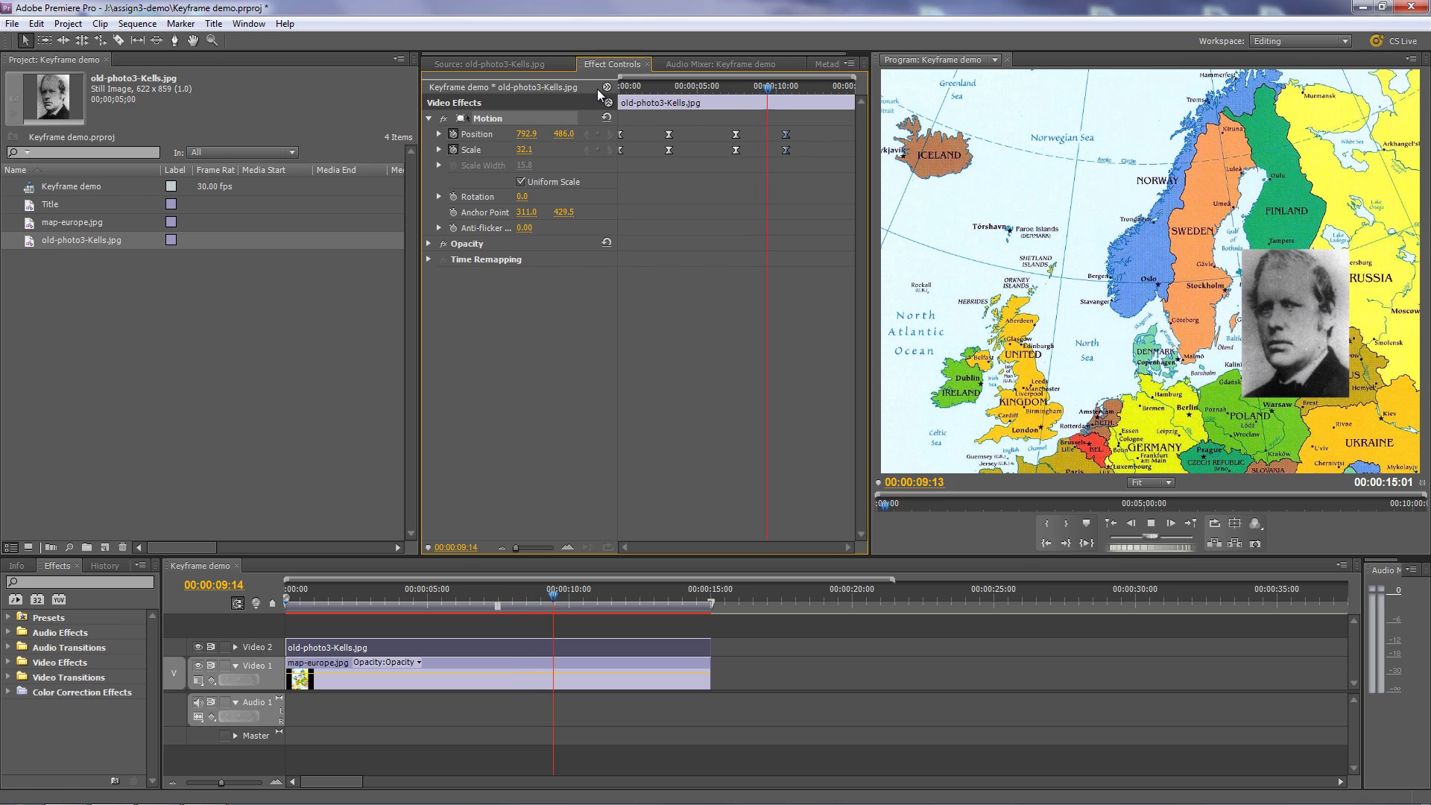
{"action": "key", "text": "space"}
- Set the Spatial Interpolation of the Position keyframe at 00:00:03:06 to Auto Bezier
{"action": "left_click", "coordinate": [717, 82]}
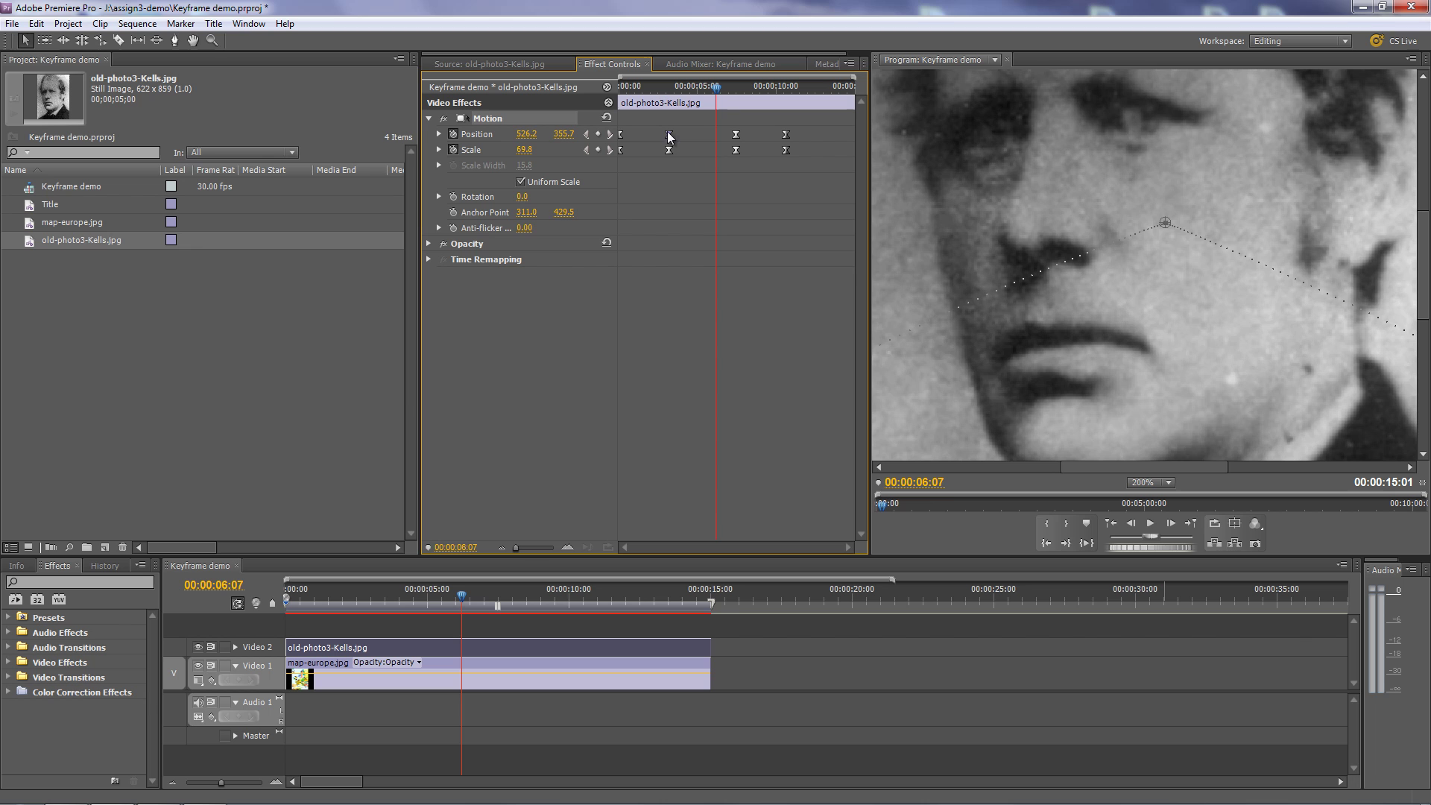
{"action": "left_click_drag", "start_coordinate": [717, 89], "coordinate": [669, 81]}
{"action": "right_click", "coordinate": [668, 134]}
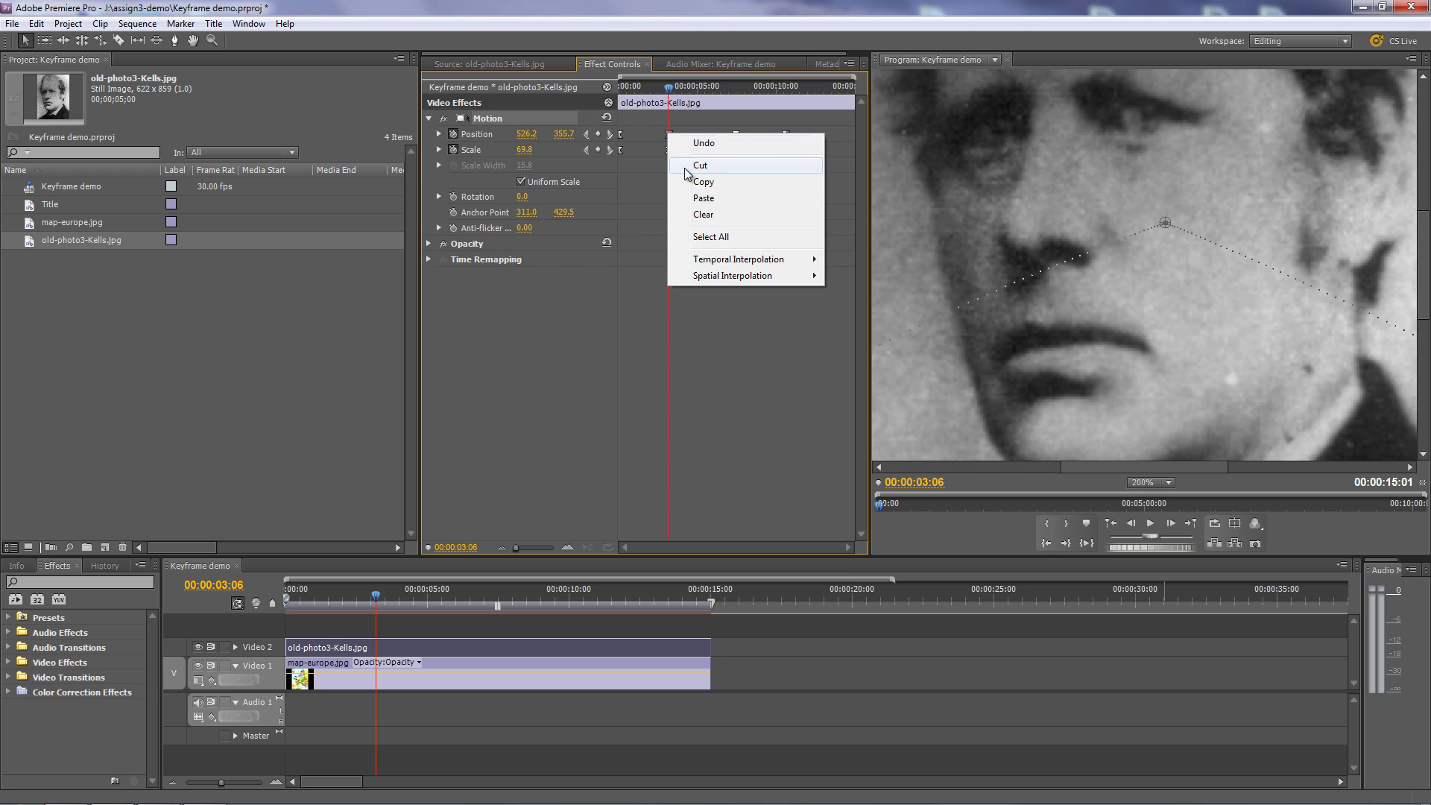
{"action": "mouse_move", "coordinate": [738, 274]}
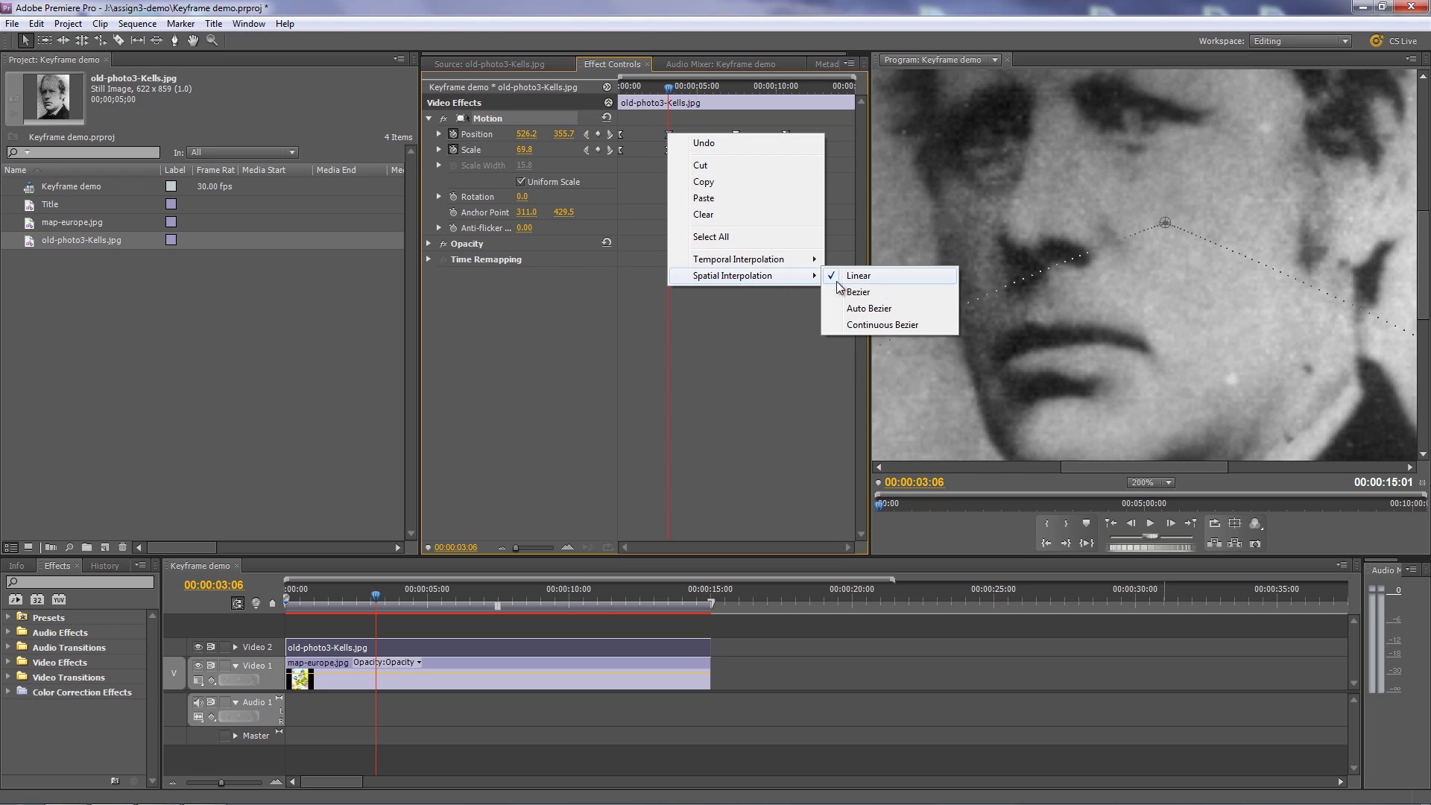
{"action": "left_click", "coordinate": [876, 308]}
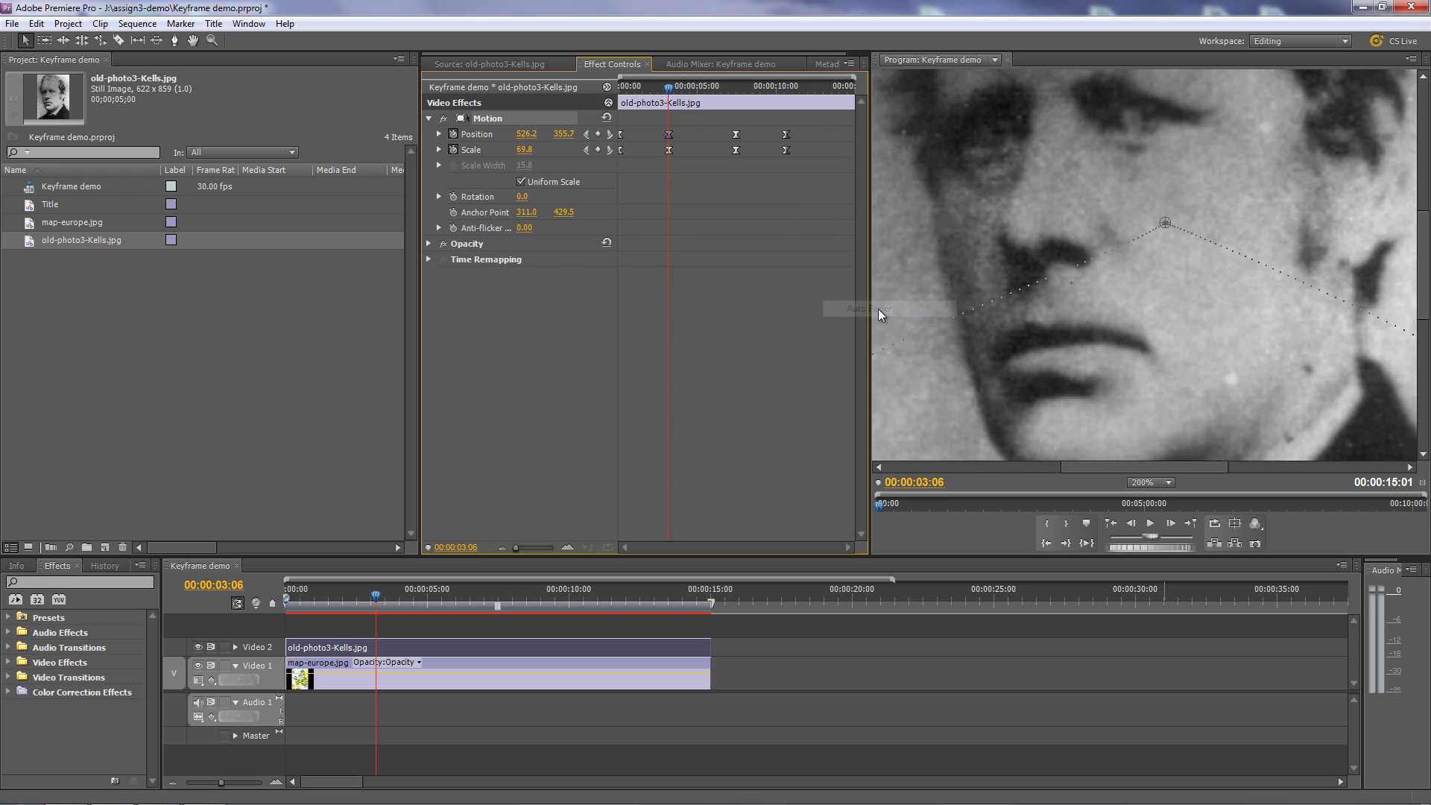
- Set the Spatial Interpolation of the third Position keyframe, where the photo starts to shrink, to Auto Bezier
{"action": "right_click", "coordinate": [736, 135]}
{"action": "mouse_move", "coordinate": [855, 288]}
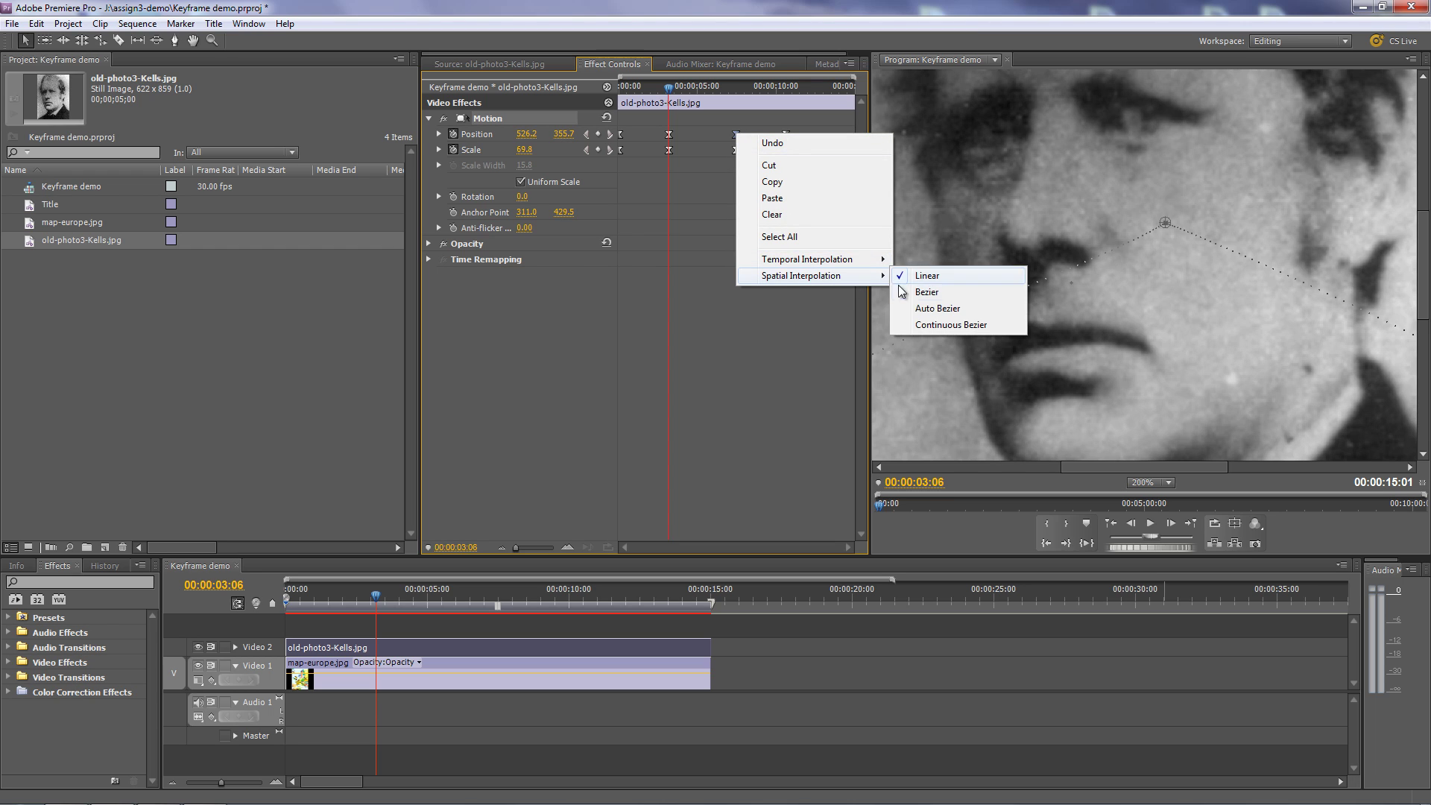
{"action": "left_click", "coordinate": [953, 308]}
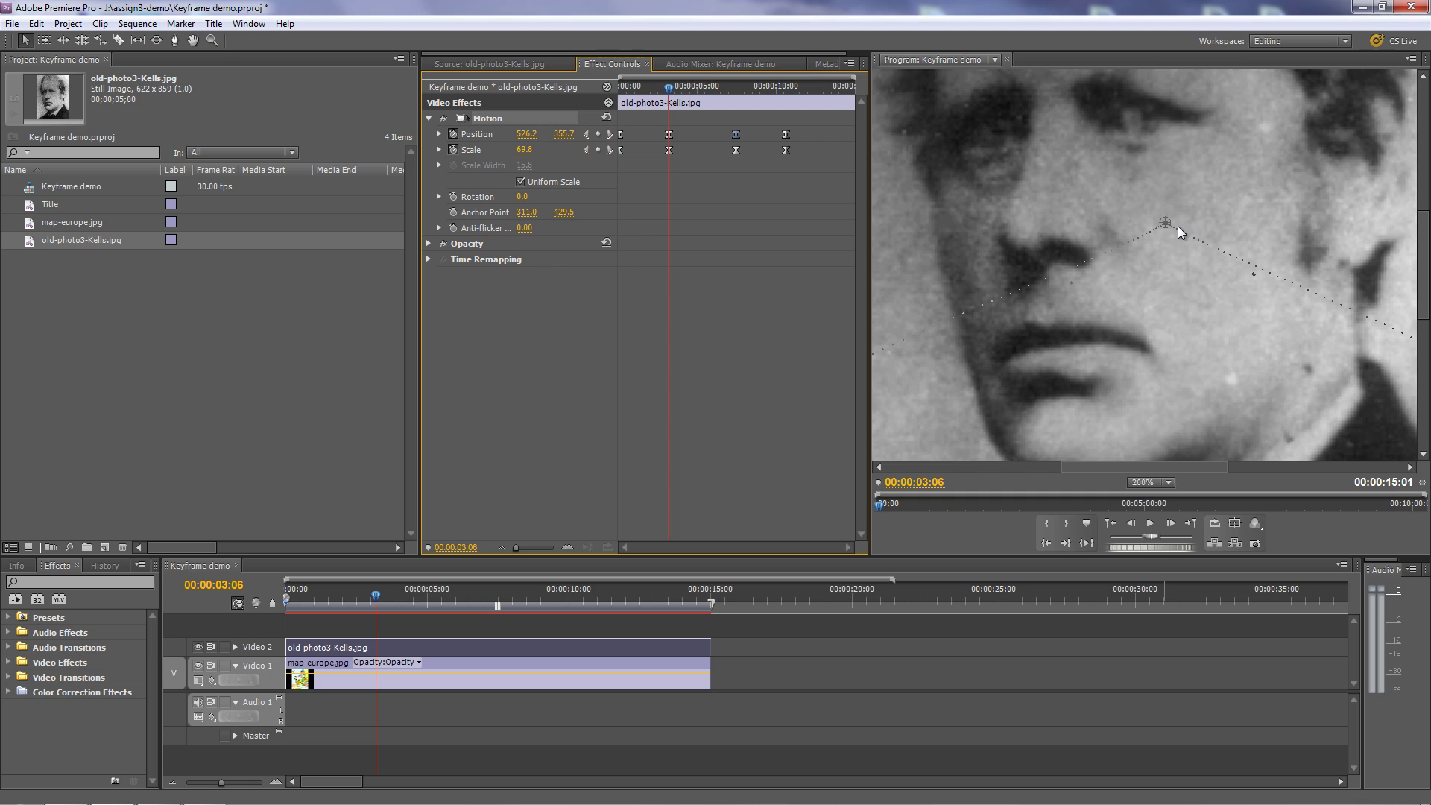
- Pull out both Bezier handles at the full-size keyframe to curve the motion path into a smooth arc, and play the animation
{"action": "left_click_drag", "start_coordinate": [1254, 274], "coordinate": [1282, 228]}
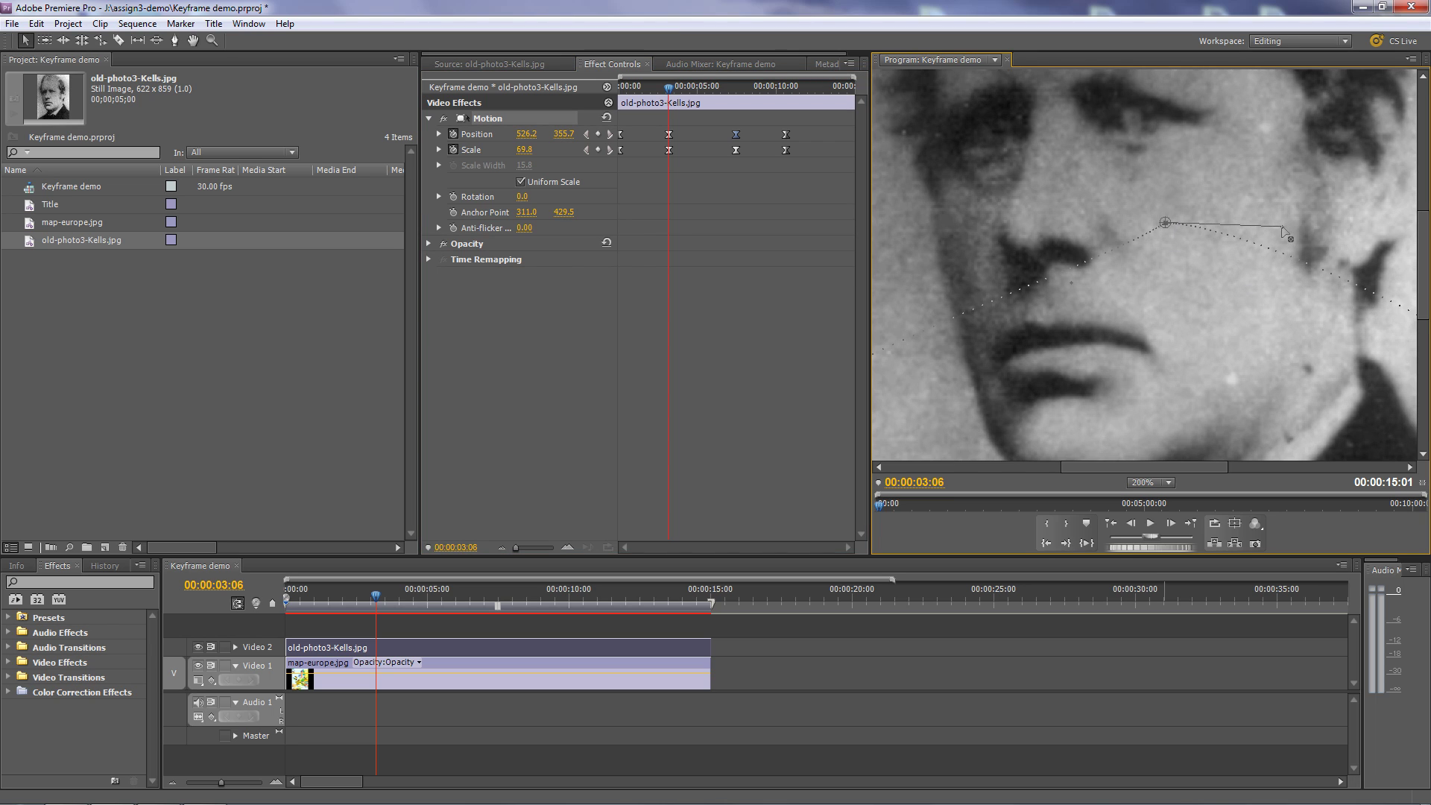
{"action": "left_click_drag", "start_coordinate": [1074, 287], "coordinate": [991, 237]}
{"action": "left_click_drag", "start_coordinate": [1279, 228], "coordinate": [1342, 226]}
{"action": "left_click", "coordinate": [1169, 483]}
{"action": "left_click", "coordinate": [1168, 504]}
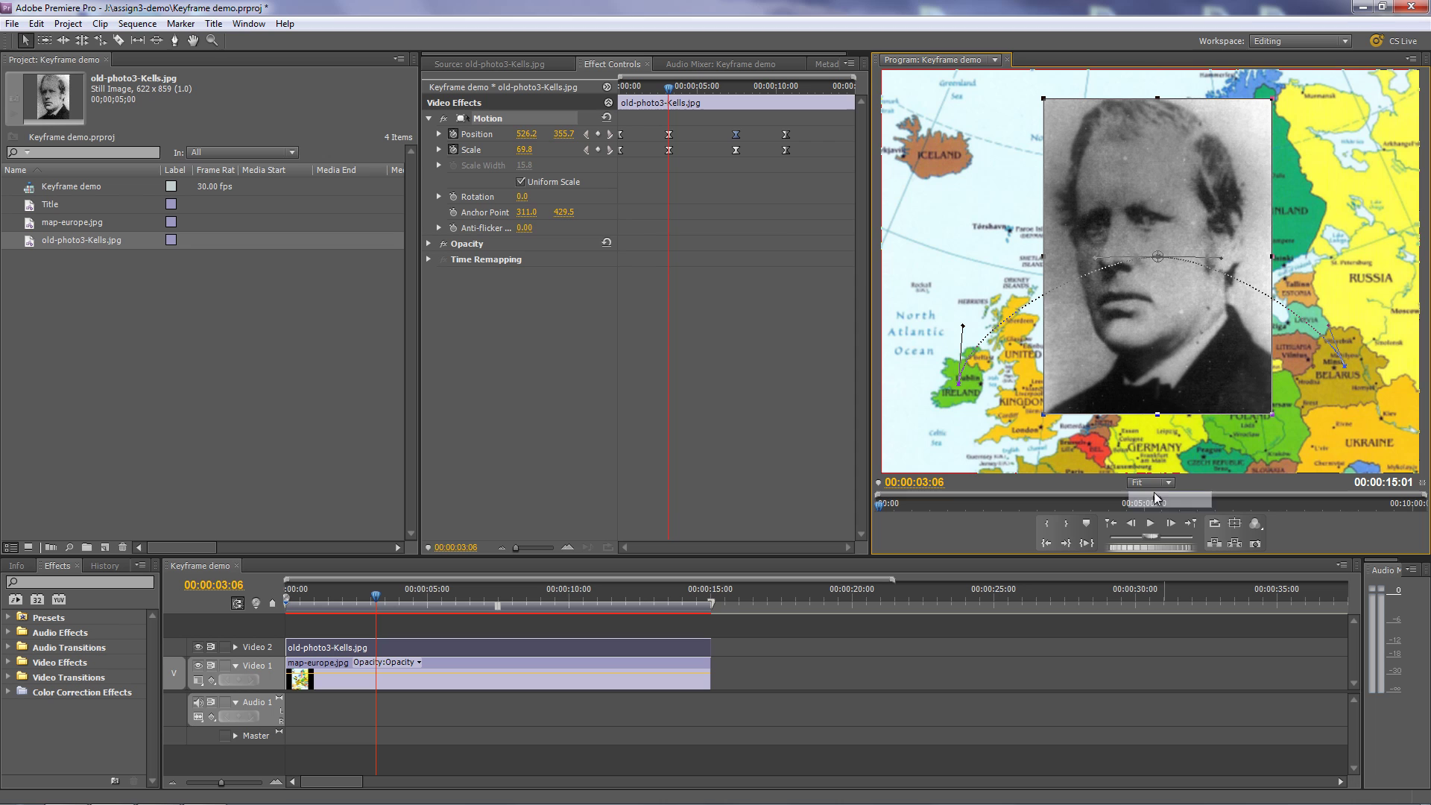
{"action": "left_click_drag", "start_coordinate": [669, 87], "coordinate": [626, 89]}
{"action": "key", "text": "space"}
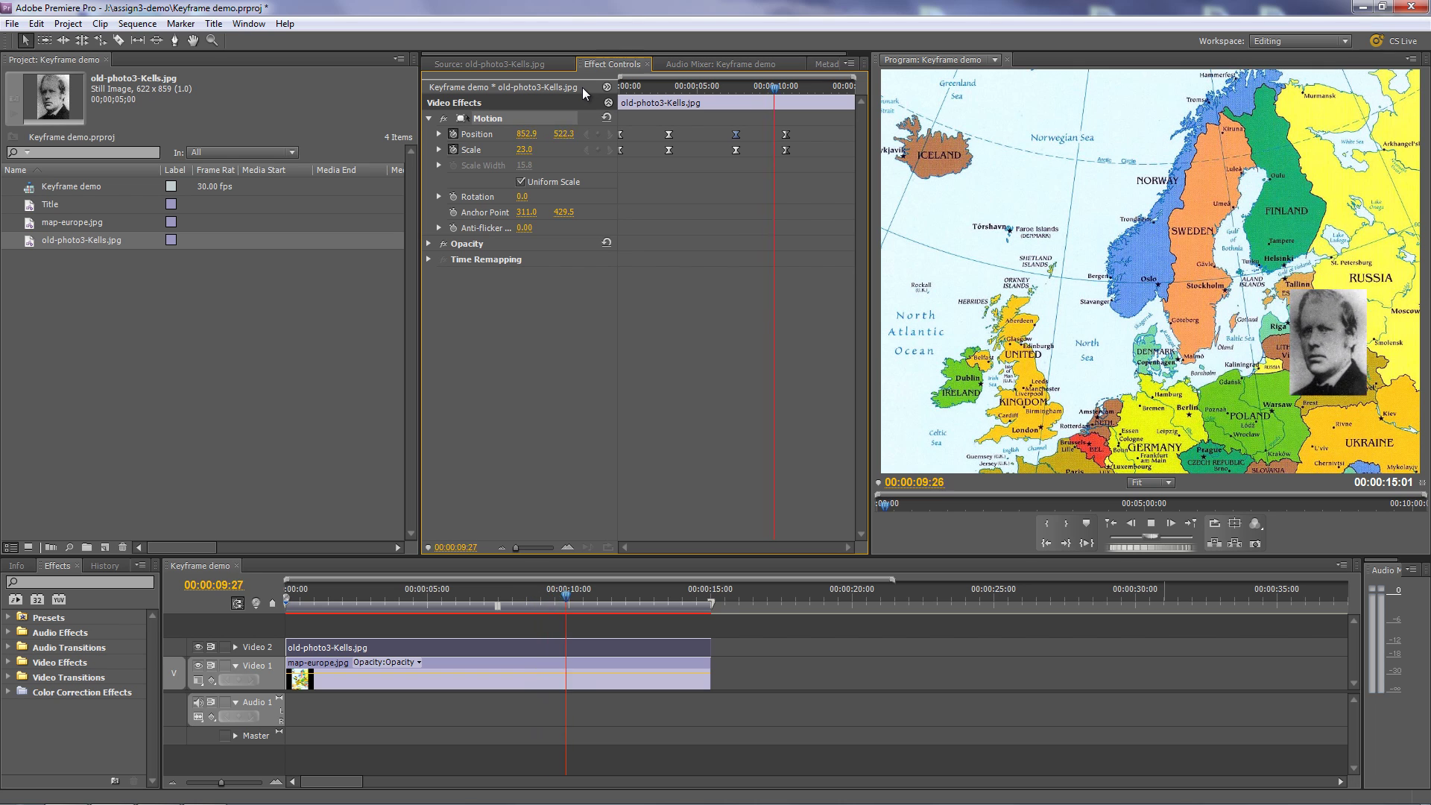
{"action": "key", "text": "space"}
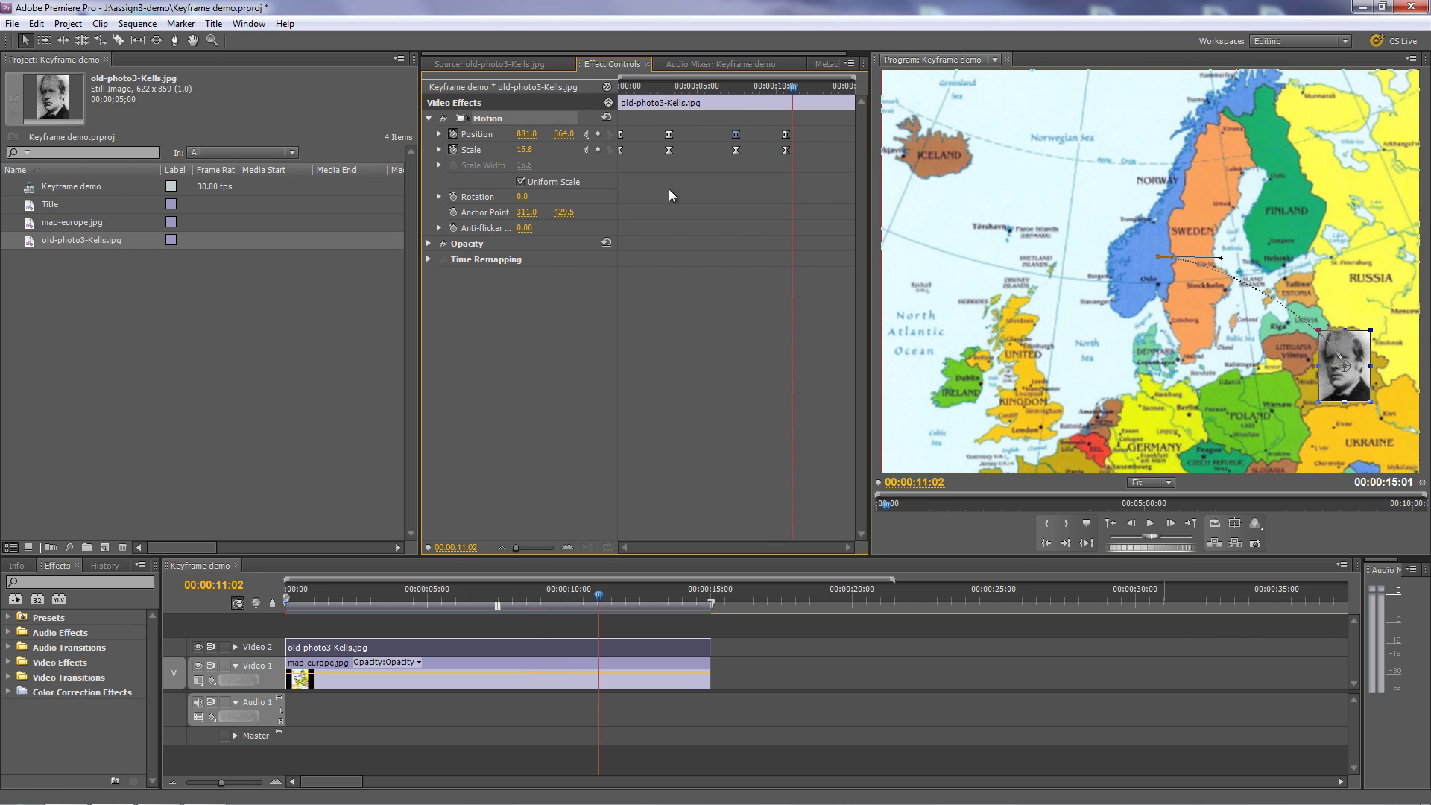
- Move the third pair of Position and Scale keyframes earlier to about 00:00:05:00 and play the shortened hold
{"action": "left_click_drag", "start_coordinate": [793, 86], "coordinate": [714, 88]}
{"action": "left_click_drag", "start_coordinate": [751, 183], "coordinate": [700, 140]}
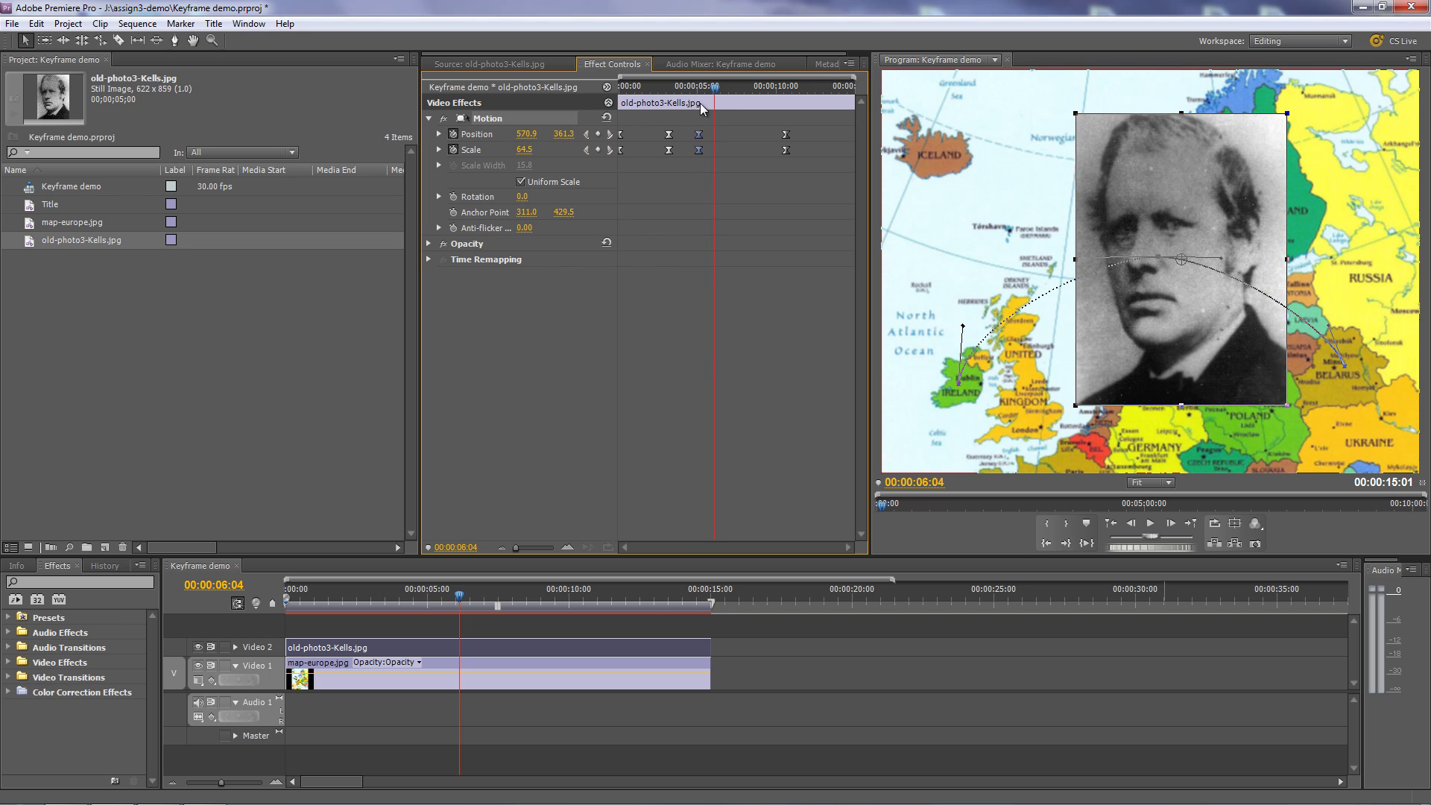
{"action": "left_click_drag", "start_coordinate": [714, 86], "coordinate": [650, 90]}
{"action": "key", "text": "space"}
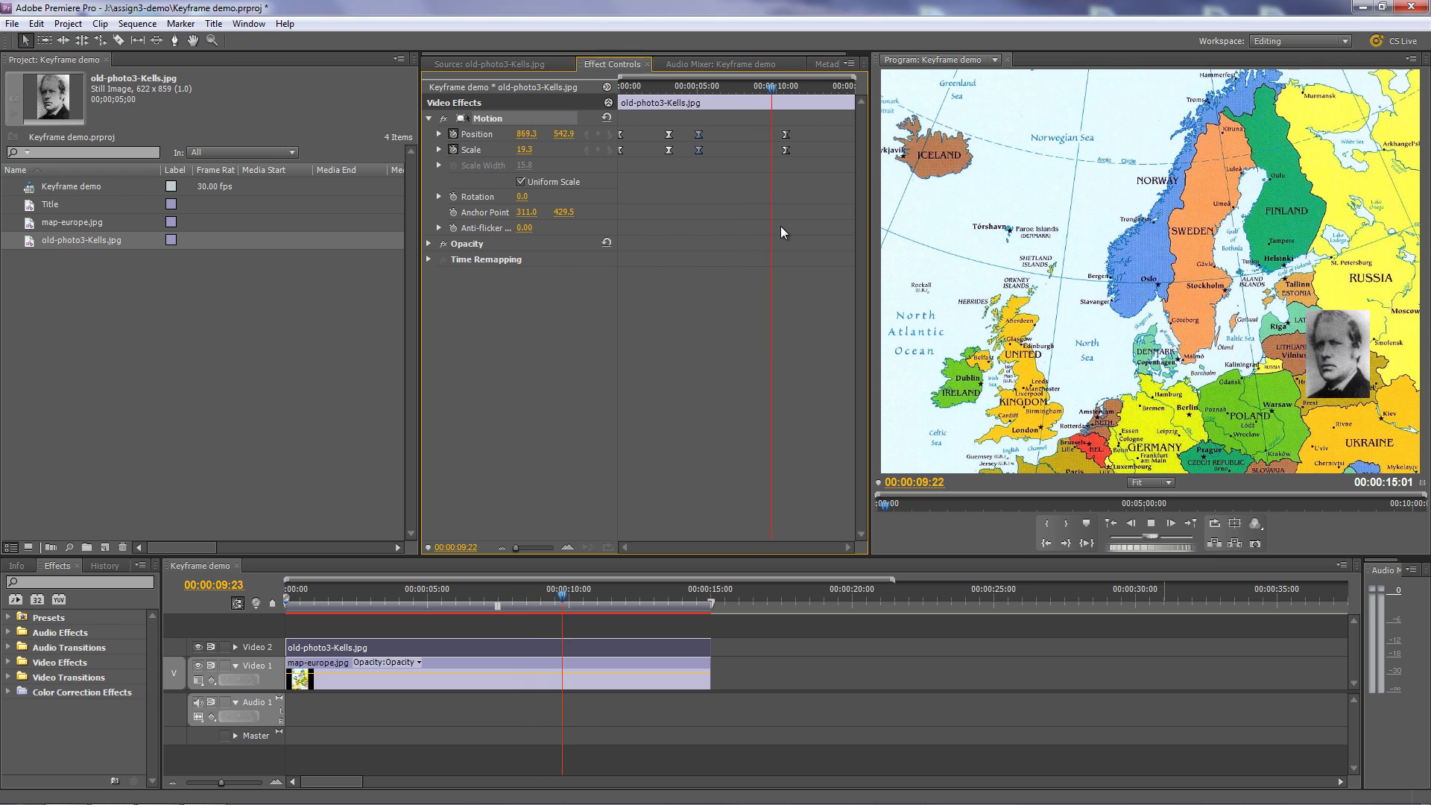
{"action": "key", "text": "space"}
- Move the final pair of Position and Scale keyframes earlier to just under 7 seconds and play the faster shrink towards Belarus
{"action": "left_click_drag", "start_coordinate": [810, 160], "coordinate": [724, 133]}
{"action": "left_click_drag", "start_coordinate": [794, 87], "coordinate": [672, 88]}
{"action": "key", "text": "space"}
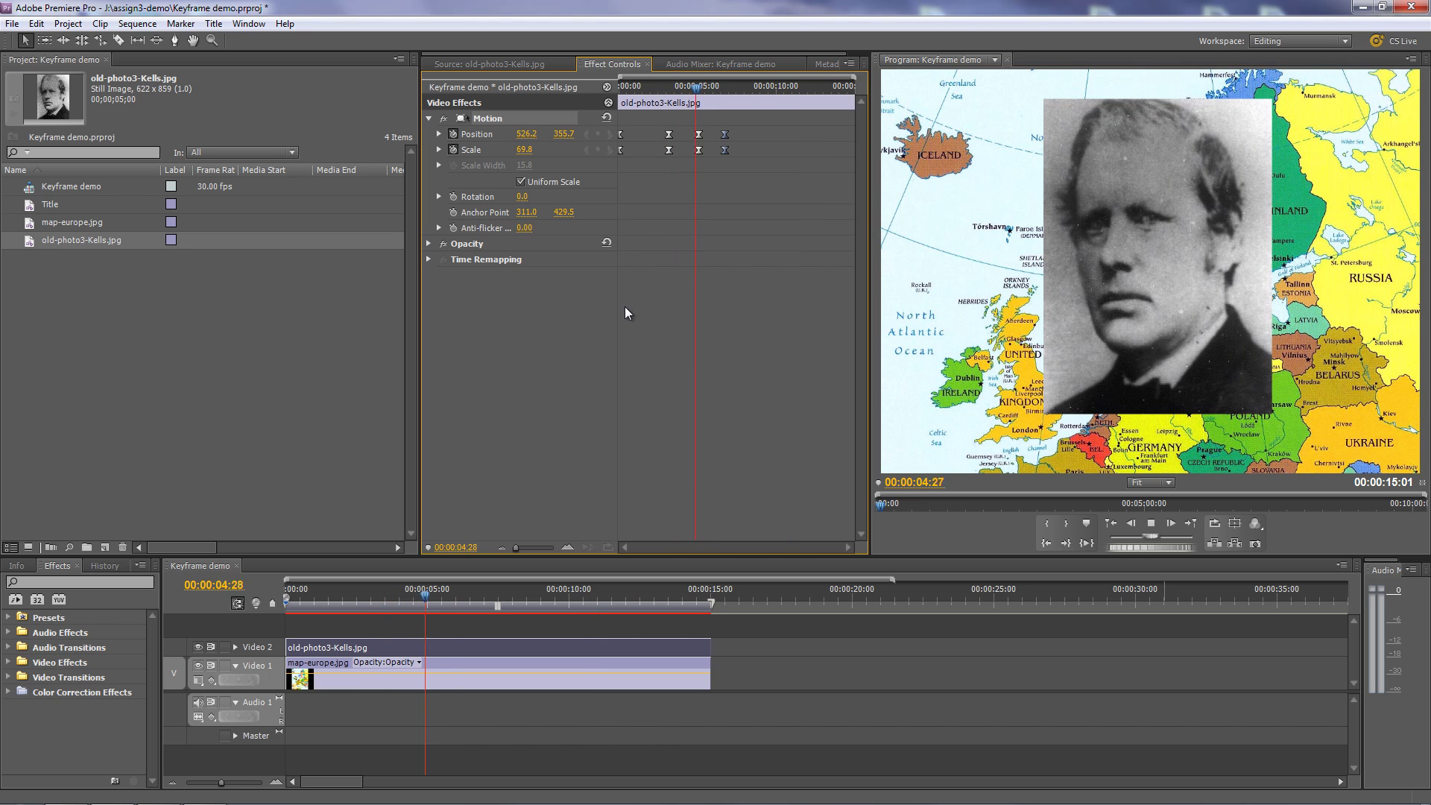
{"action": "key", "text": "space"}
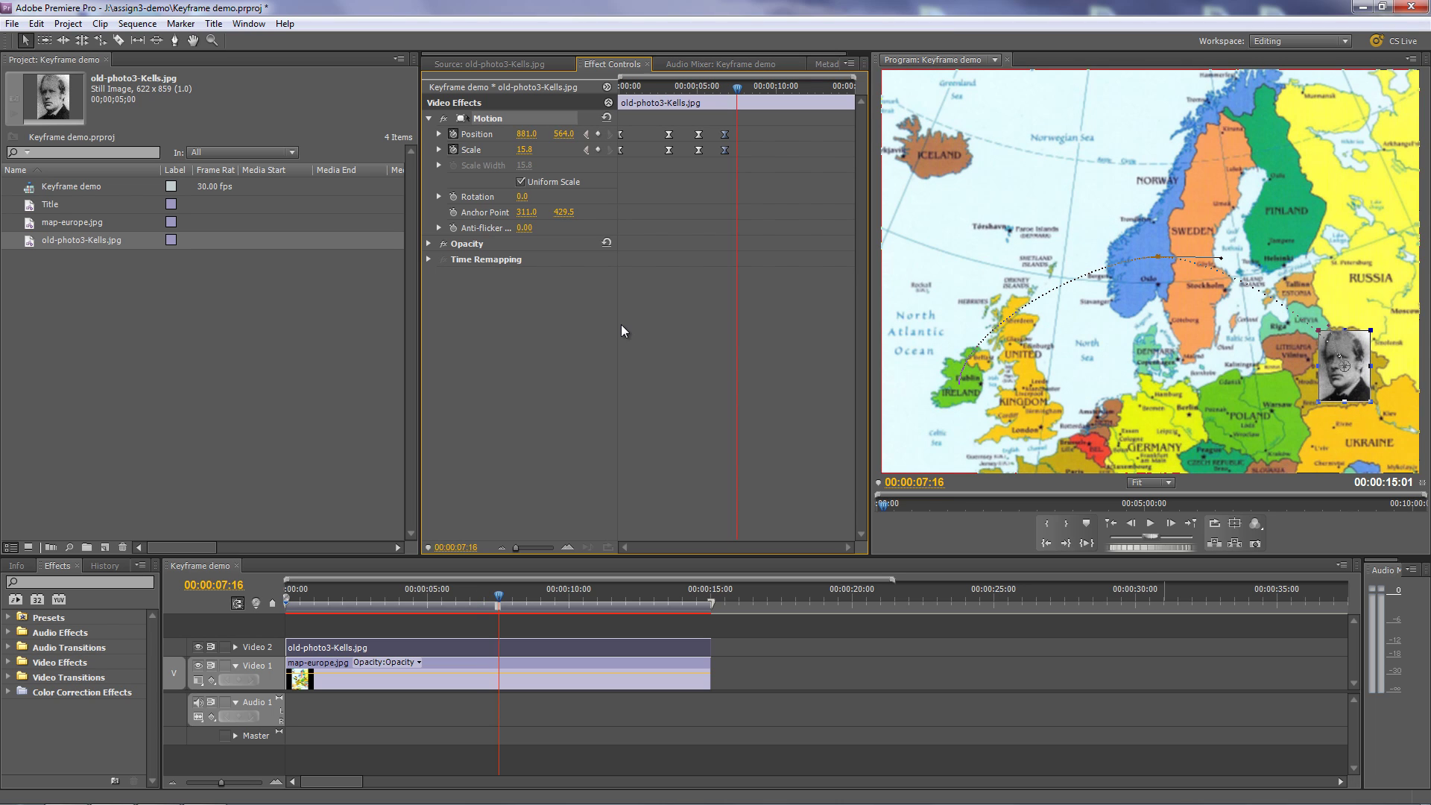